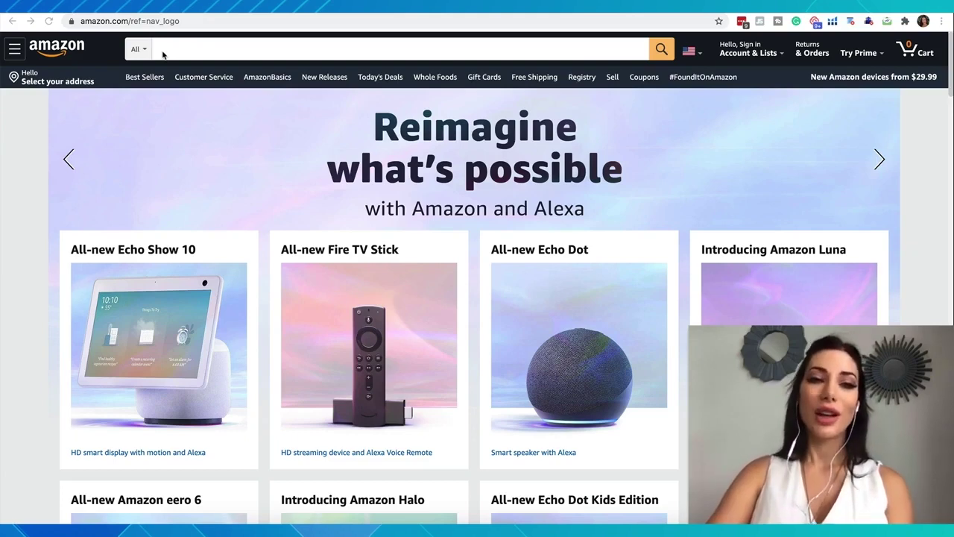
# Search Amazon for "suitcase cover".
pyautogui.click(162, 50)
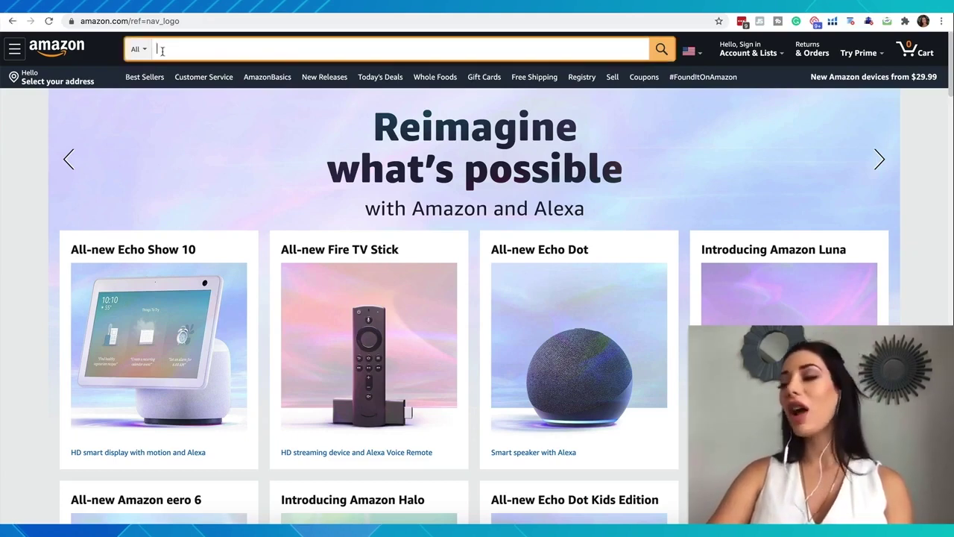
pyautogui.write('su')
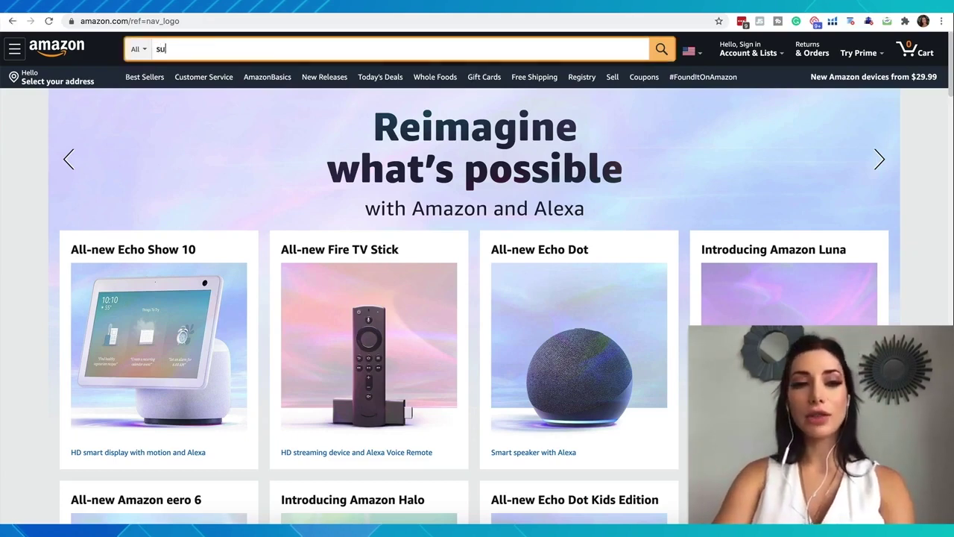
pyautogui.write('itcase cover')
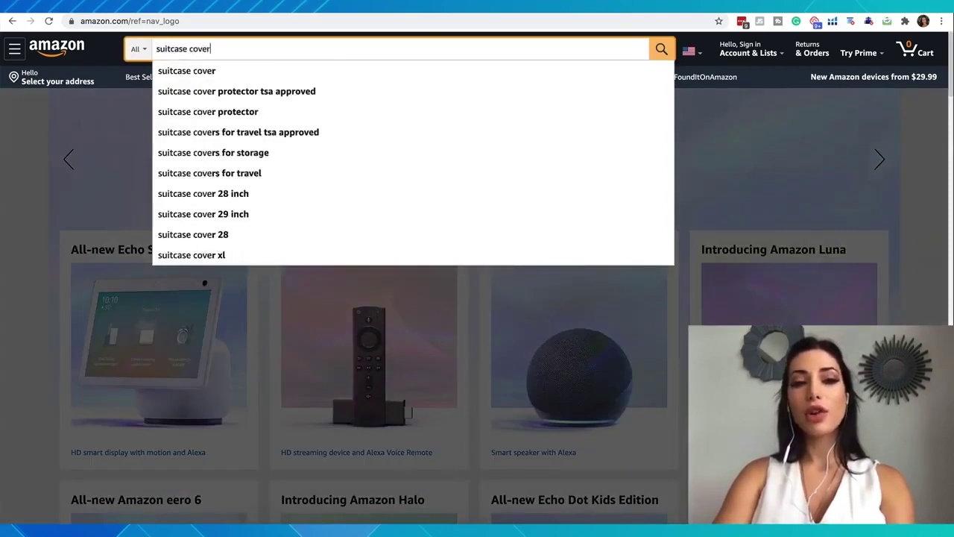
pyautogui.press('Return')
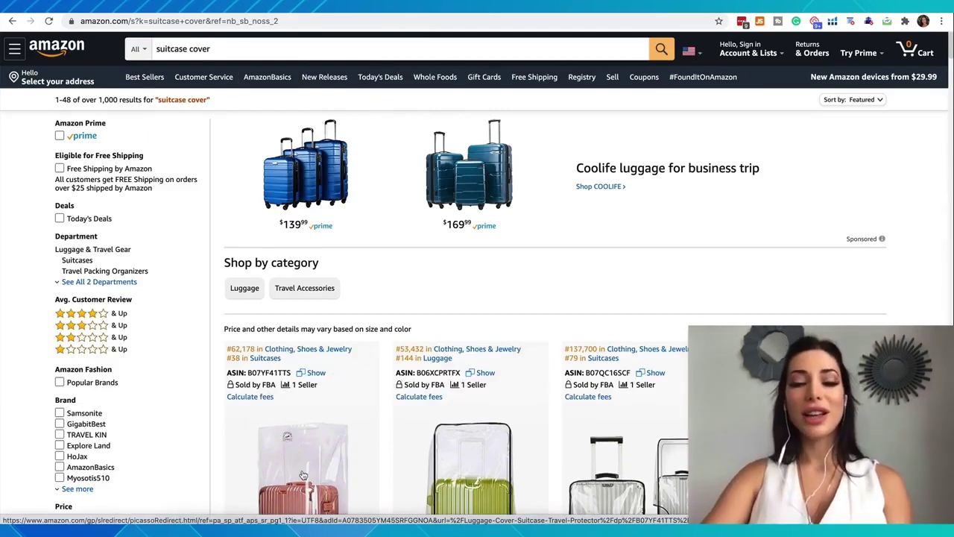
# Open the TopZK Clear PVC Suitcase Cover Protectors listing from the search results.
pyautogui.scroll(-3, 303, 474)
pyautogui.scroll(-1, 654, 307)
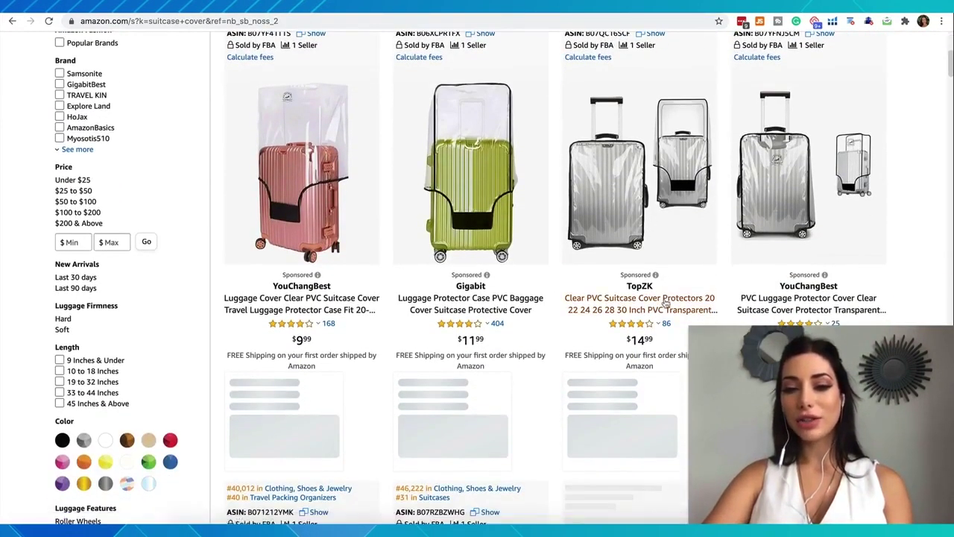
pyautogui.click(666, 302)
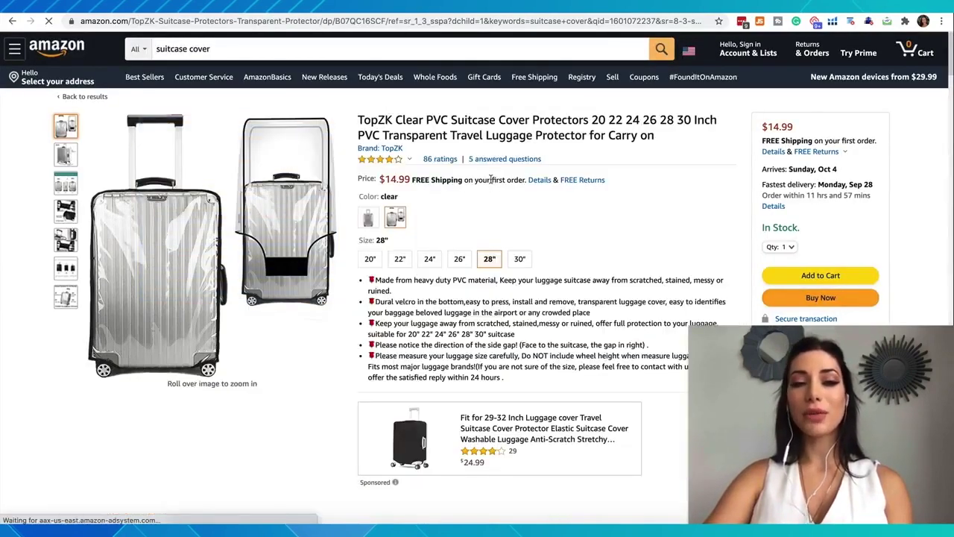
# Find the Best Sellers Rank in the product information and copy its rank number for Clothing, Shoes & Jewelry.
pyautogui.scroll(-1, 490, 183)
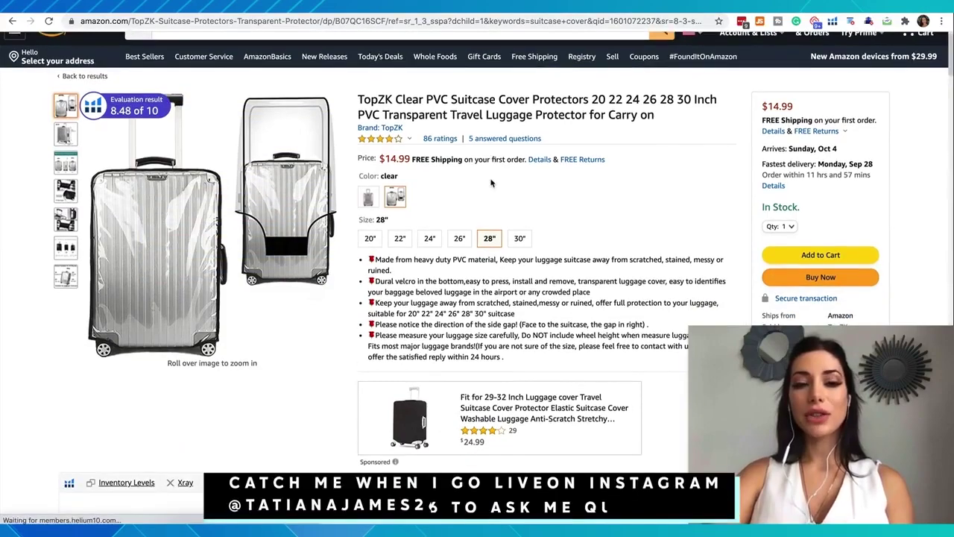
pyautogui.scroll(-3, 490, 183)
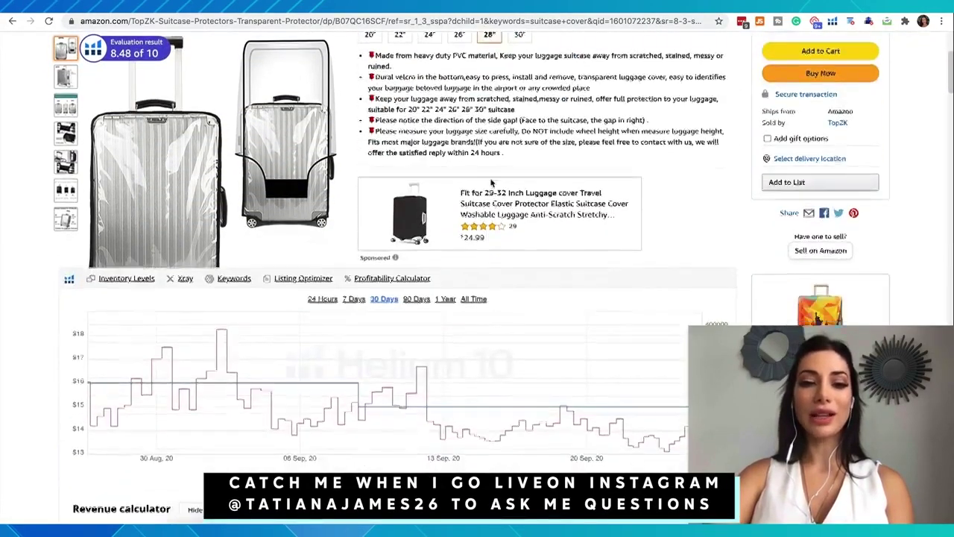
pyautogui.scroll(-20, 490, 182)
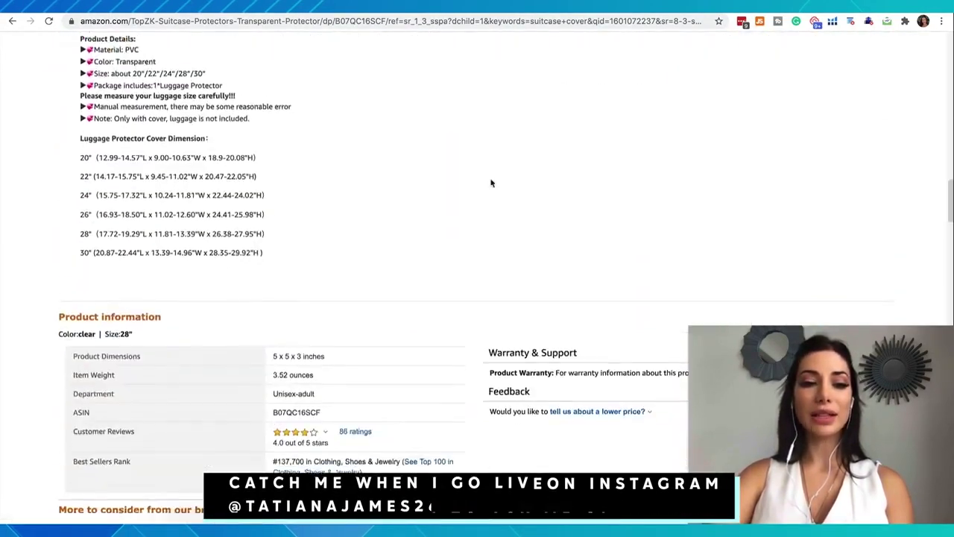
pyautogui.scroll(-4, 490, 183)
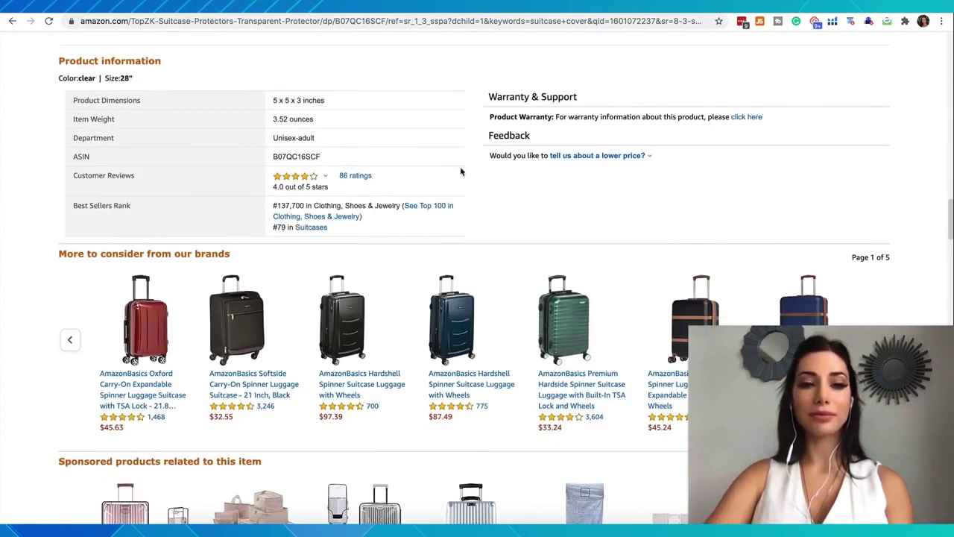
pyautogui.moveTo(81, 191); pyautogui.dragTo(111, 192)
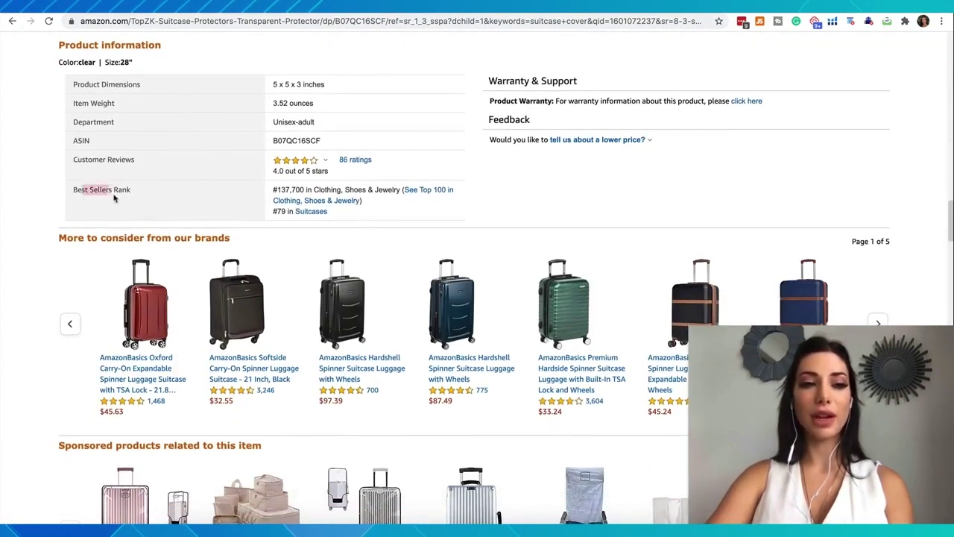
pyautogui.click(149, 58)
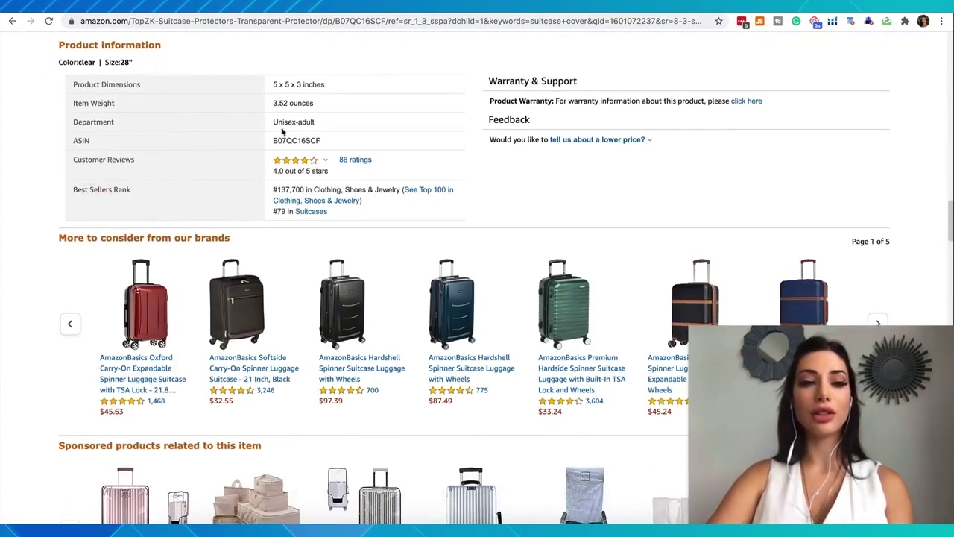
pyautogui.moveTo(312, 191); pyautogui.dragTo(400, 191)
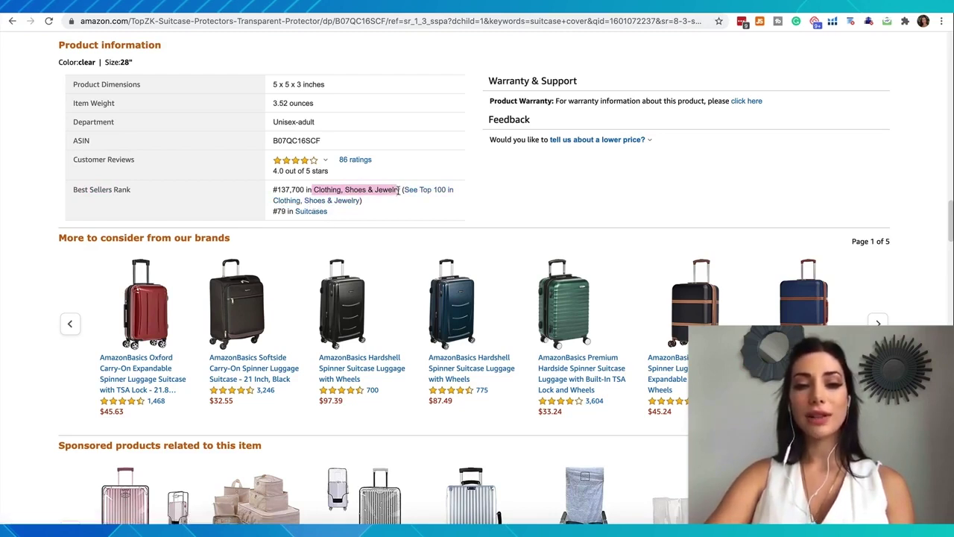
pyautogui.moveTo(306, 191); pyautogui.dragTo(274, 191)
pyautogui.hotkey('ctrl', 'c')
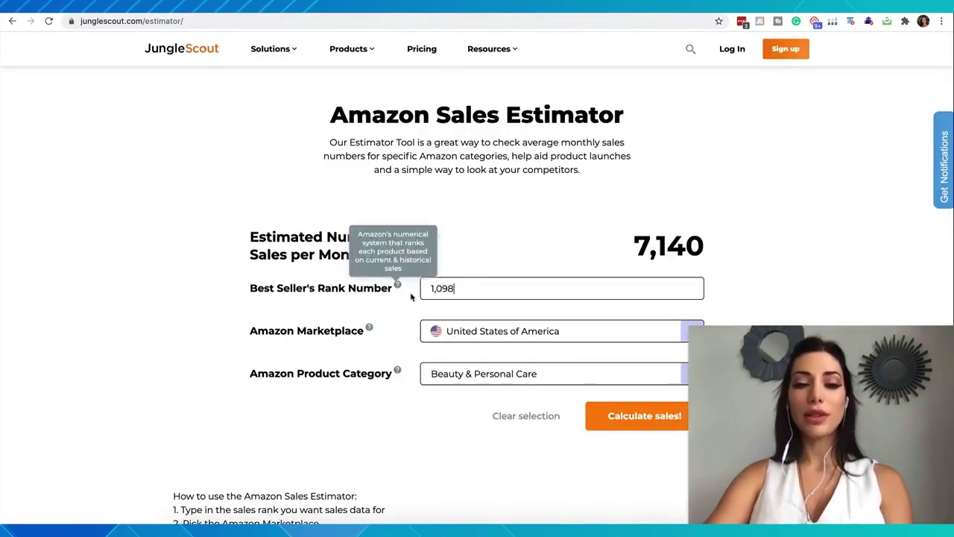
# Estimate monthly sales in Jungle Scout's Amazon Sales Estimator for rank 137,700 in the Clothing, Shoes & Jewelry category.
pyautogui.tripleClick(463, 291)
pyautogui.hotkey('ctrl', 'v')
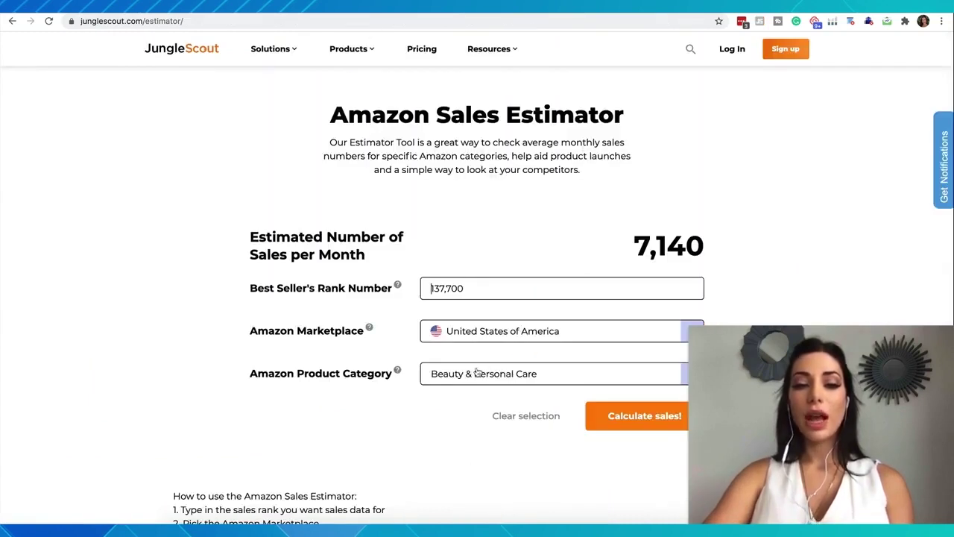
pyautogui.click(489, 373)
pyautogui.scroll(-3, 469, 421)
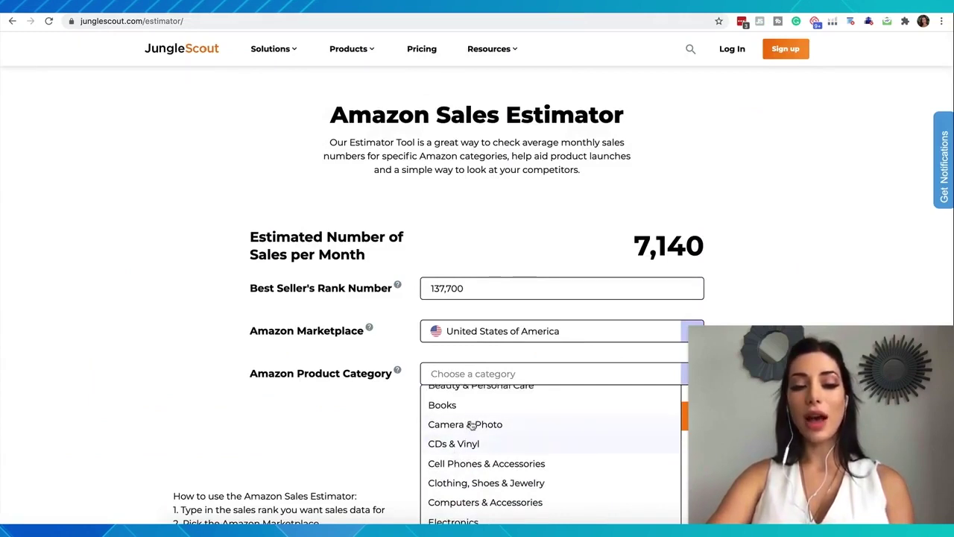
pyautogui.scroll(-1, 468, 403)
pyautogui.click(477, 457)
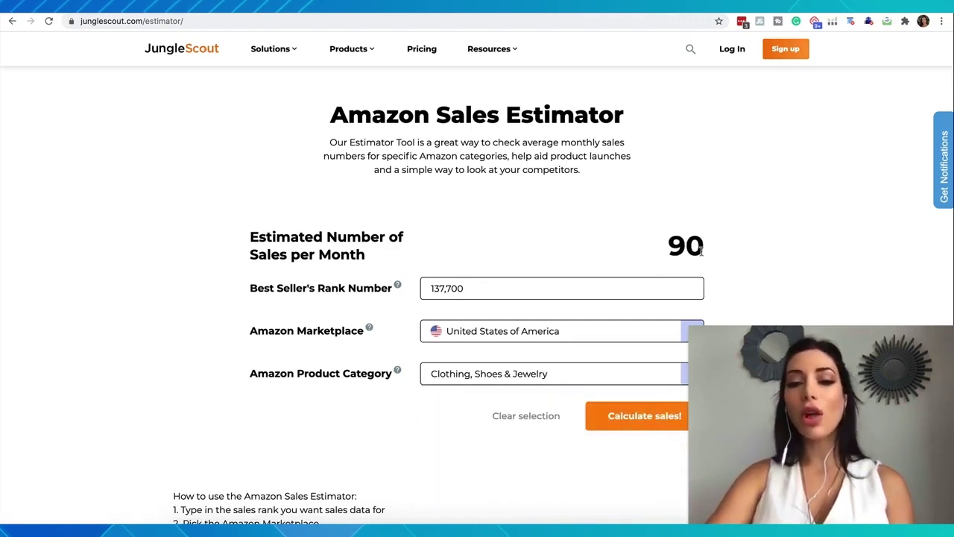
pyautogui.moveTo(705, 251); pyautogui.dragTo(646, 251)
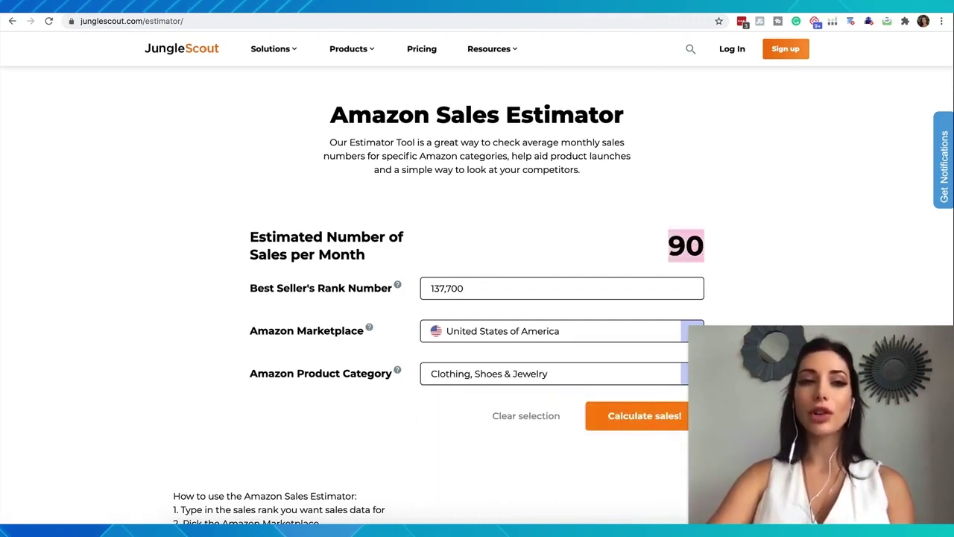
# Return to the TopZK listing on Amazon and examine its details, revenue calculator and the related suitcase covers customers viewed or bought.
pyautogui.hotkey('ctrl', 'Tab')
pyautogui.scroll(-1, 348, 233)
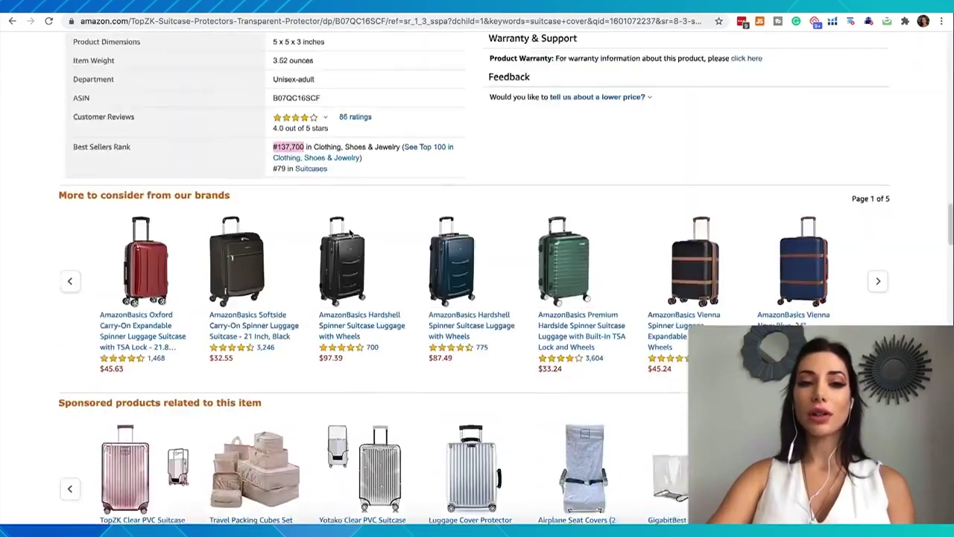
pyautogui.scroll(15, 348, 233)
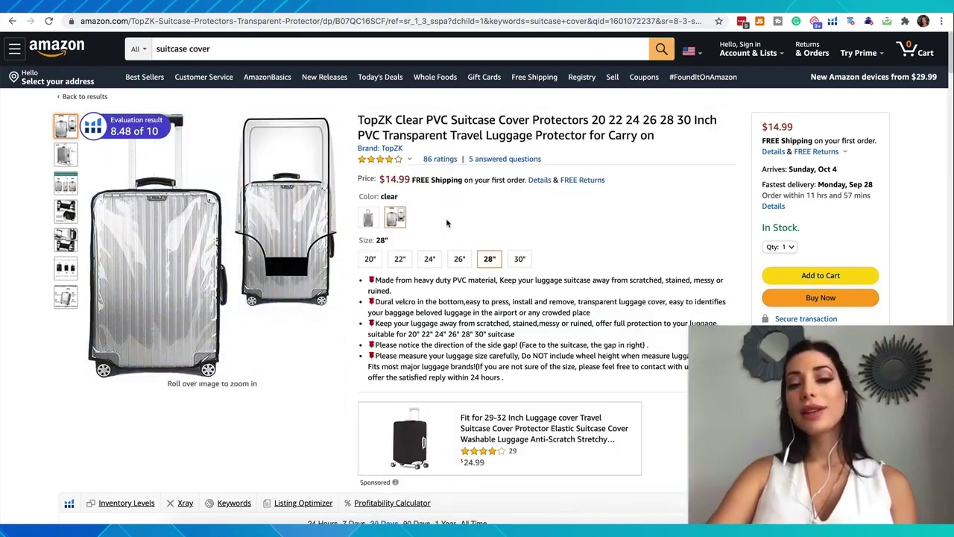
pyautogui.scroll(-10, 447, 222)
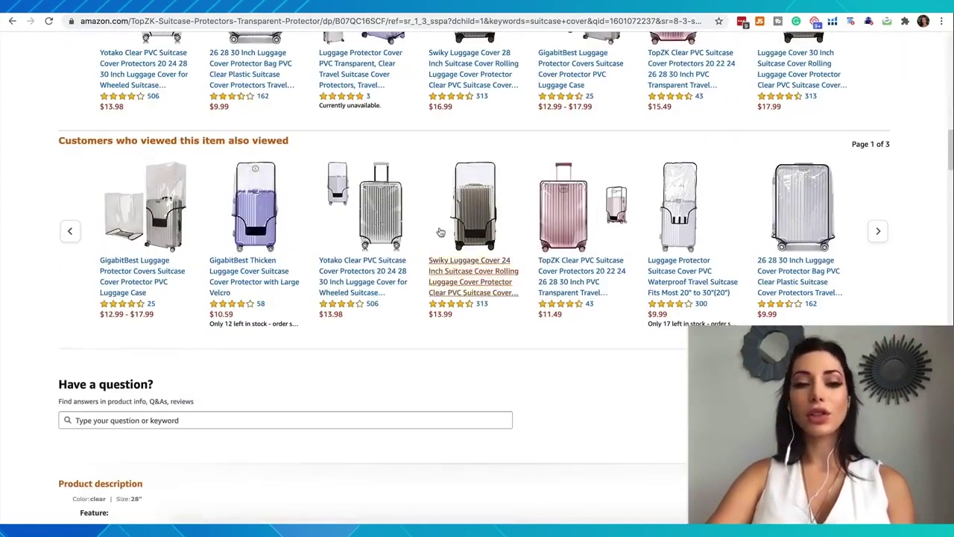
pyautogui.scroll(7, 548, 270)
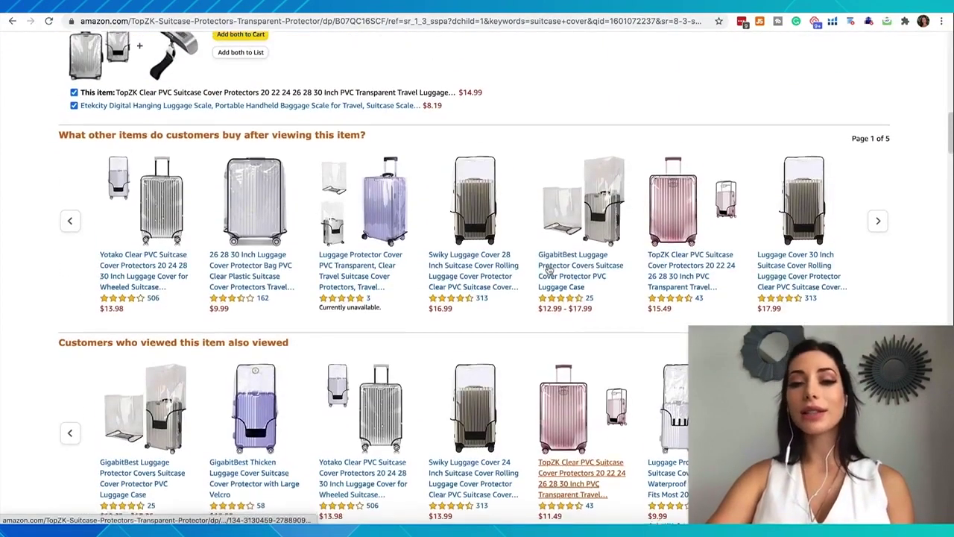
pyautogui.scroll(3, 241, 141)
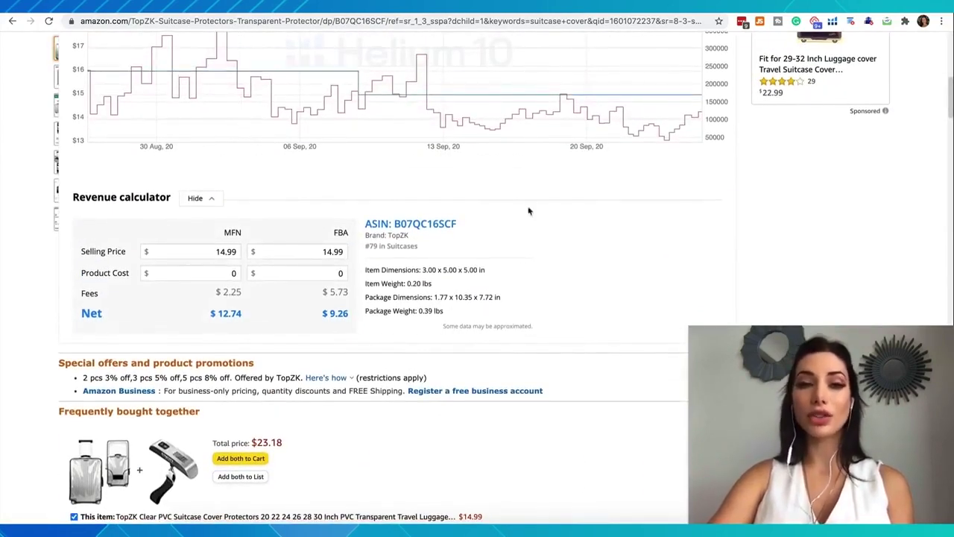
pyautogui.scroll(-6, 519, 256)
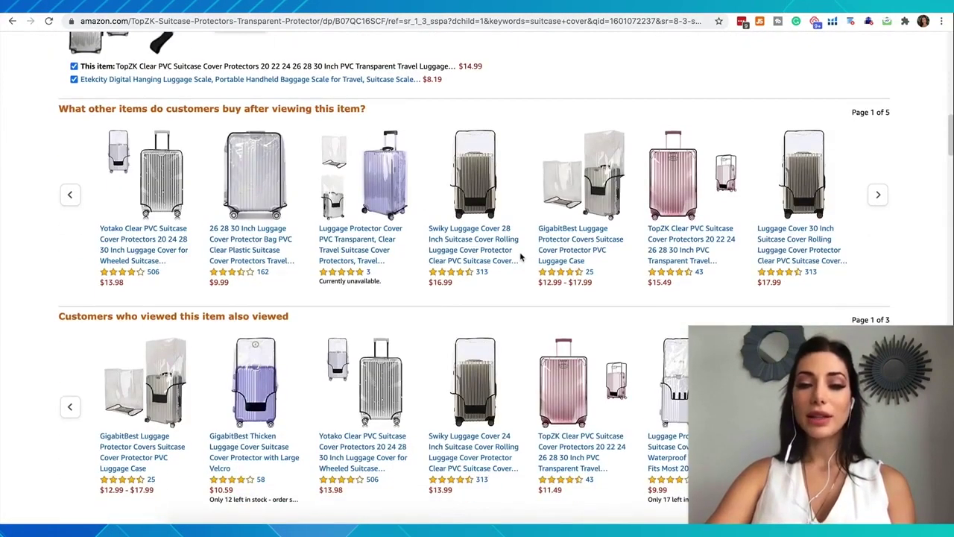
pyautogui.scroll(20, 520, 257)
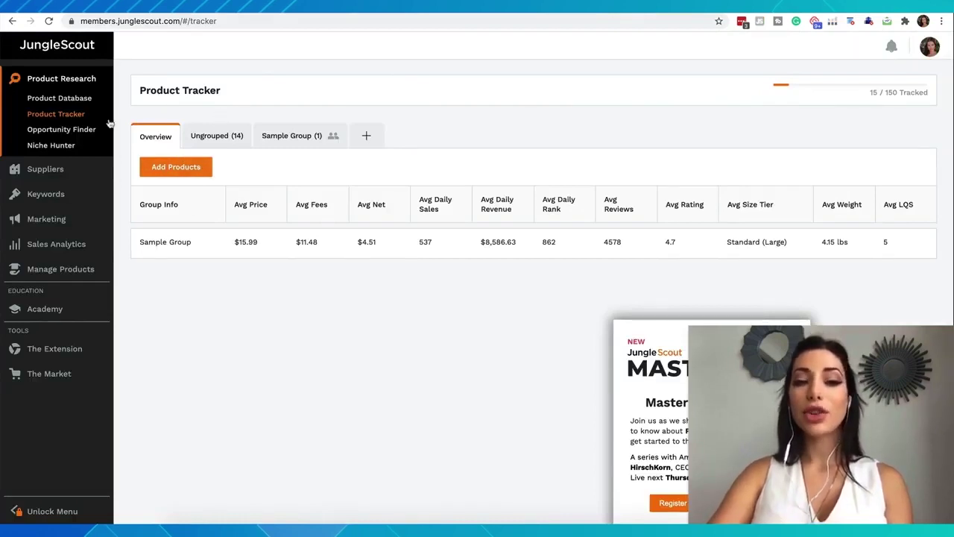
# Open Jungle Scout's Product Database and select all categories except Watches, Video Games, Software, Music, Movies & TV and Kindle Store.
pyautogui.click(67, 105)
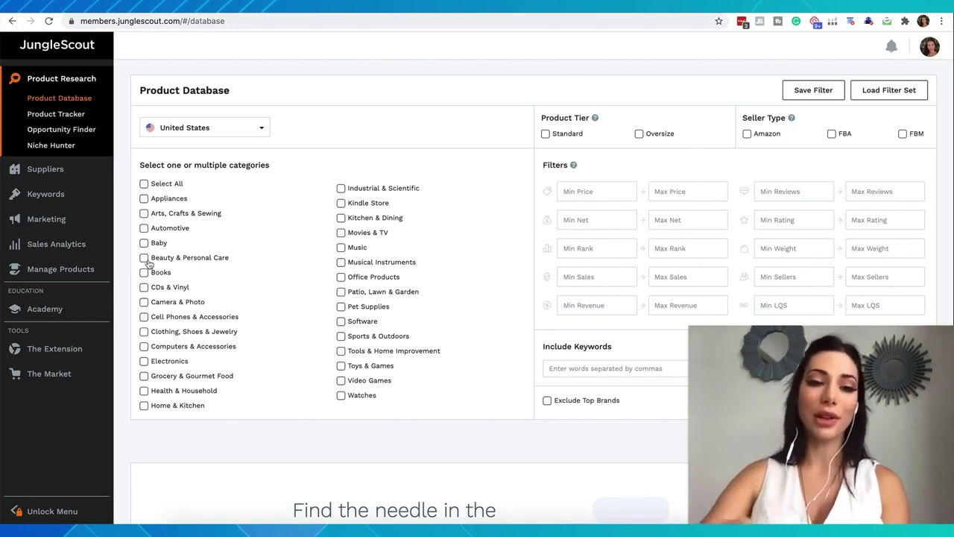
pyautogui.click(144, 185)
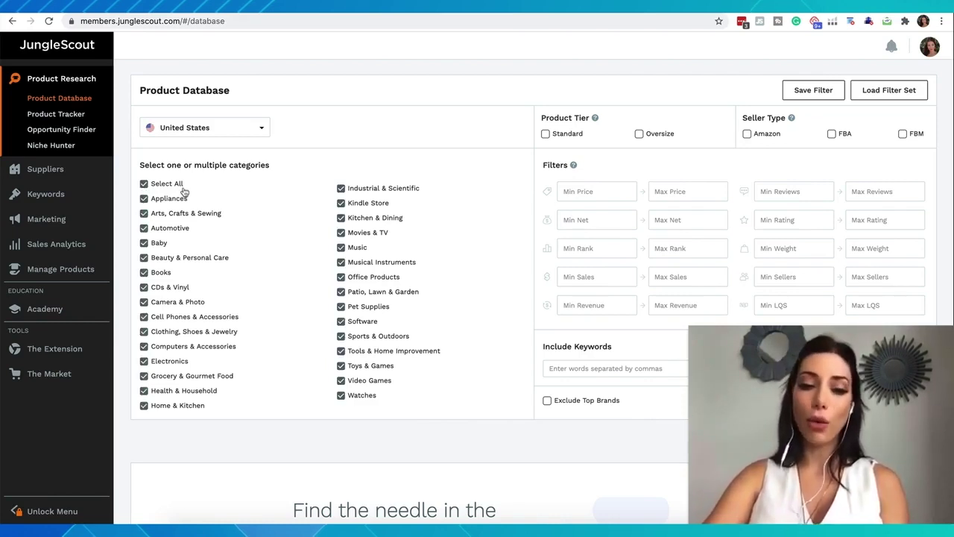
pyautogui.click(342, 395)
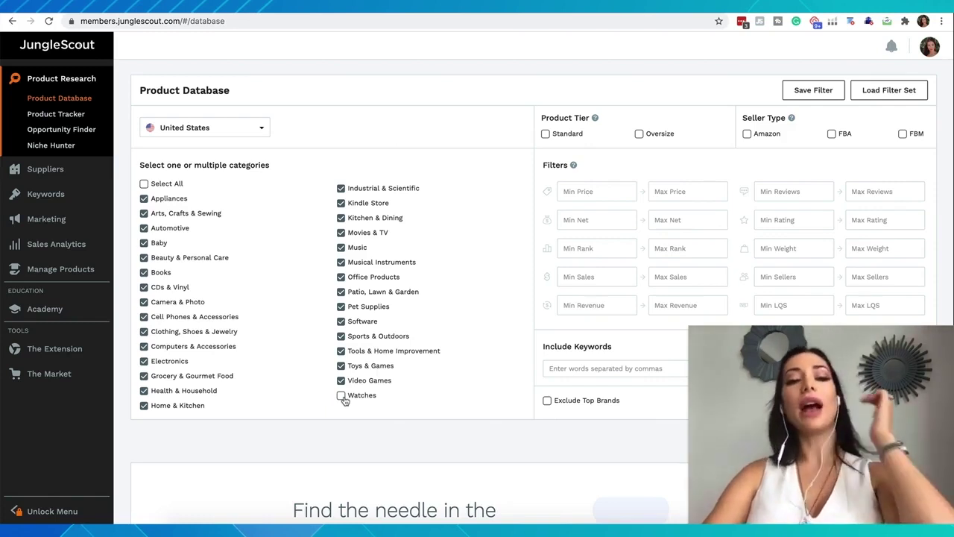
pyautogui.click(341, 380)
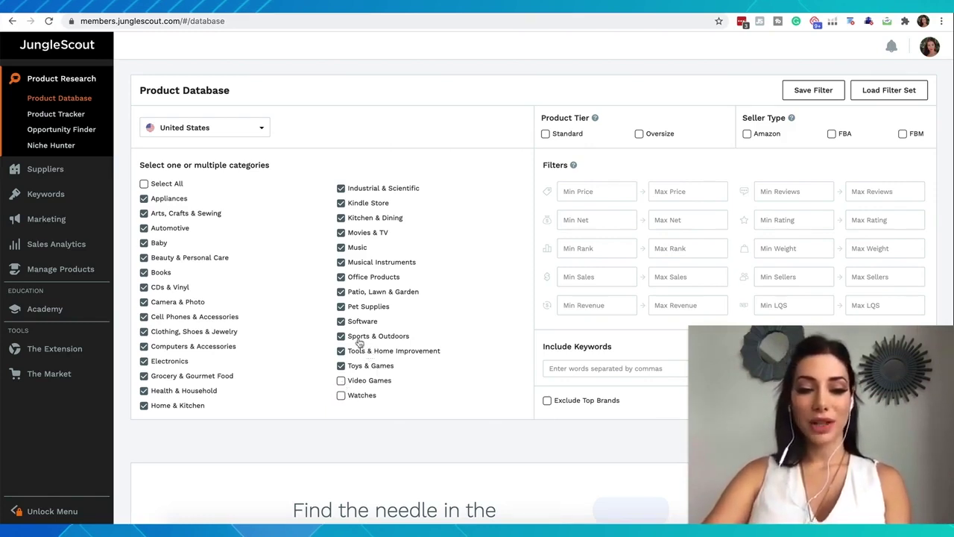
pyautogui.click(343, 323)
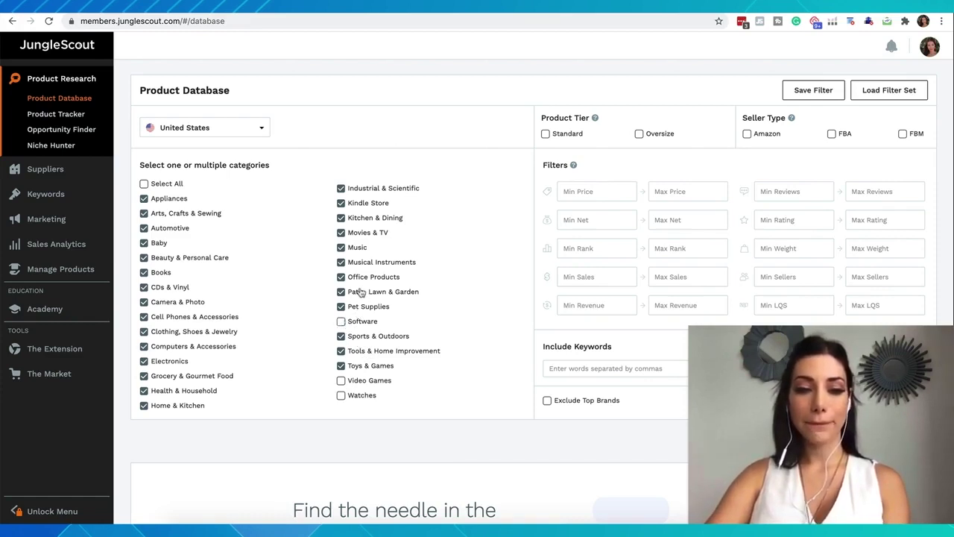
pyautogui.click(343, 249)
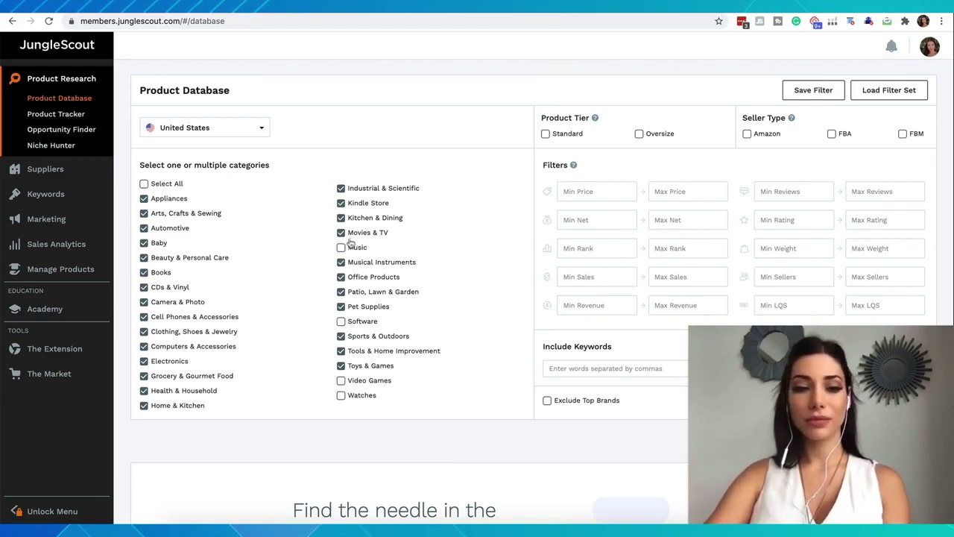
pyautogui.click(341, 233)
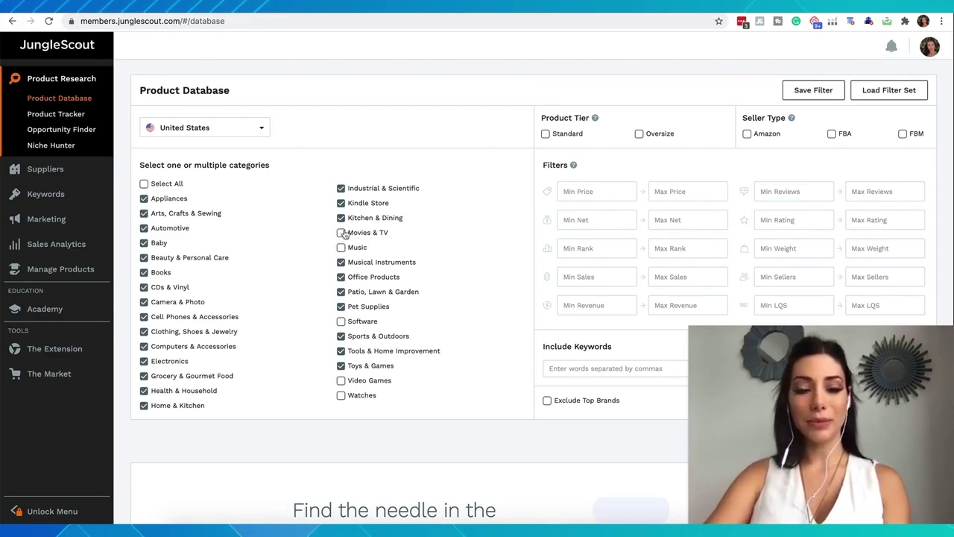
pyautogui.click(342, 205)
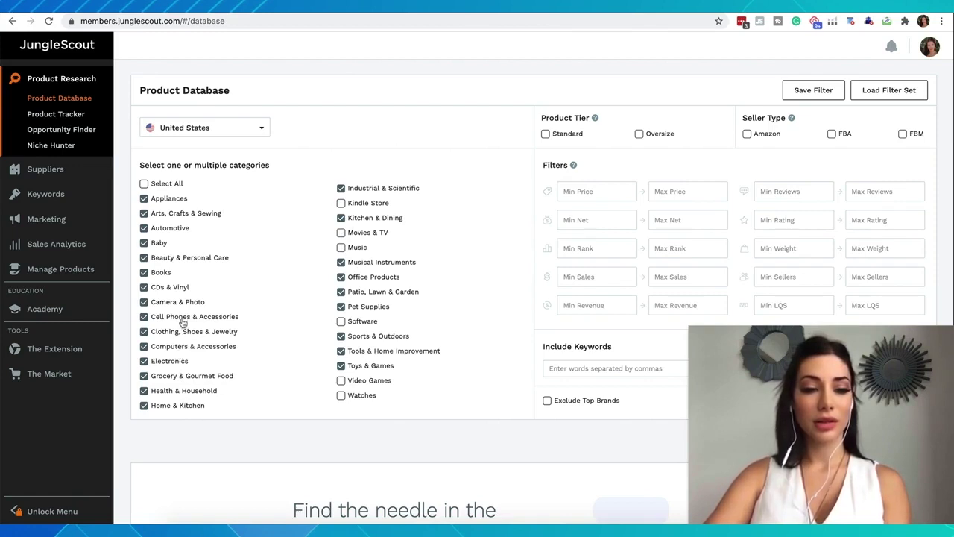
pyautogui.click(144, 346)
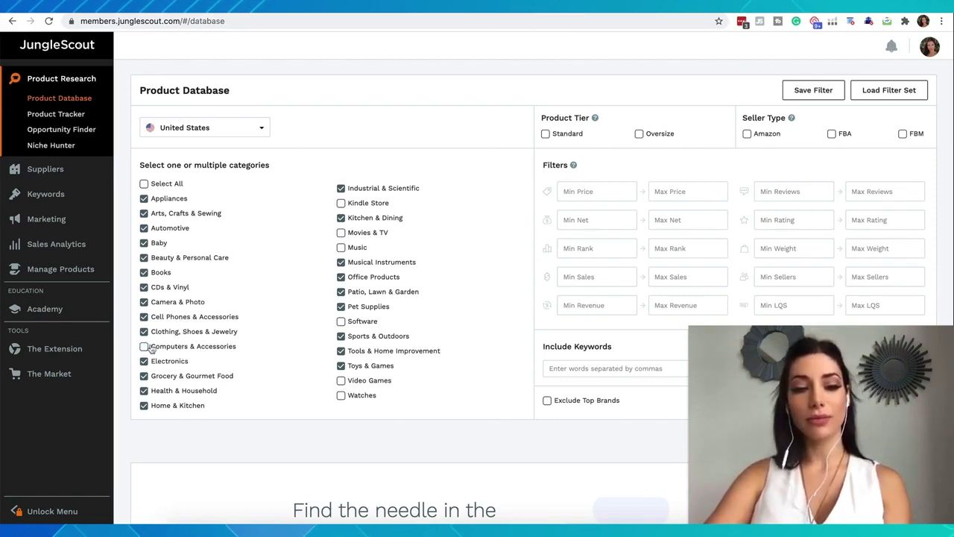
pyautogui.click(143, 347)
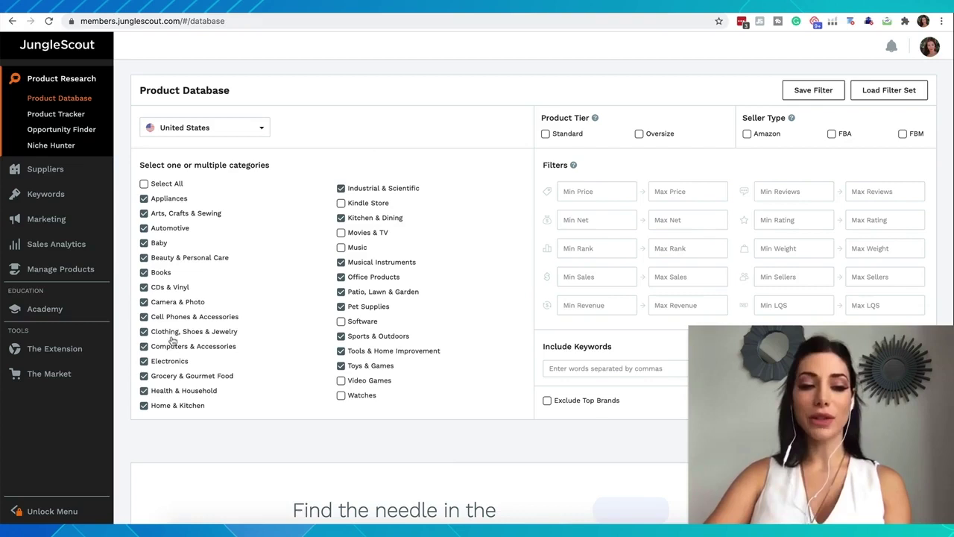
# Deselect the Camera & Photo, CDs & Vinyl, Books and Appliances categories.
pyautogui.click(144, 302)
pyautogui.click(144, 287)
pyautogui.click(144, 273)
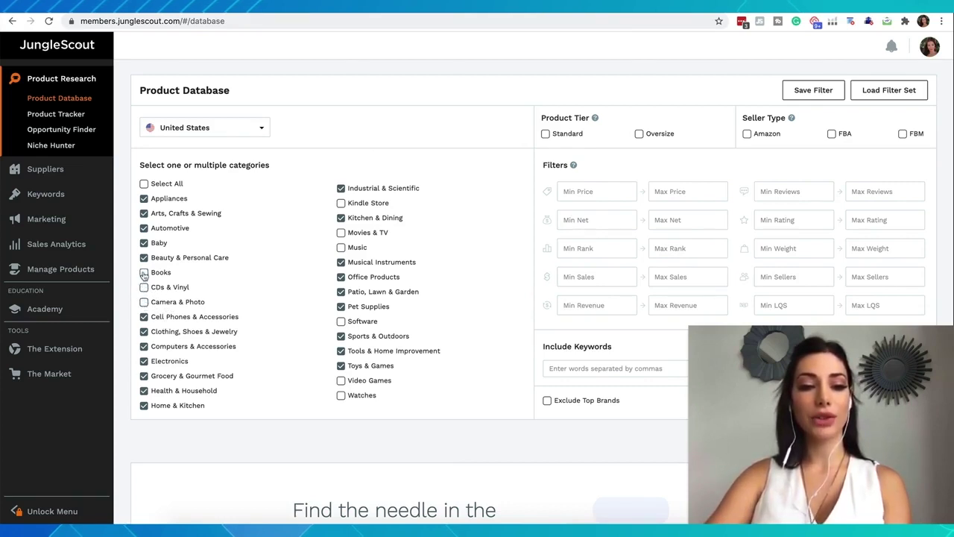
pyautogui.click(143, 198)
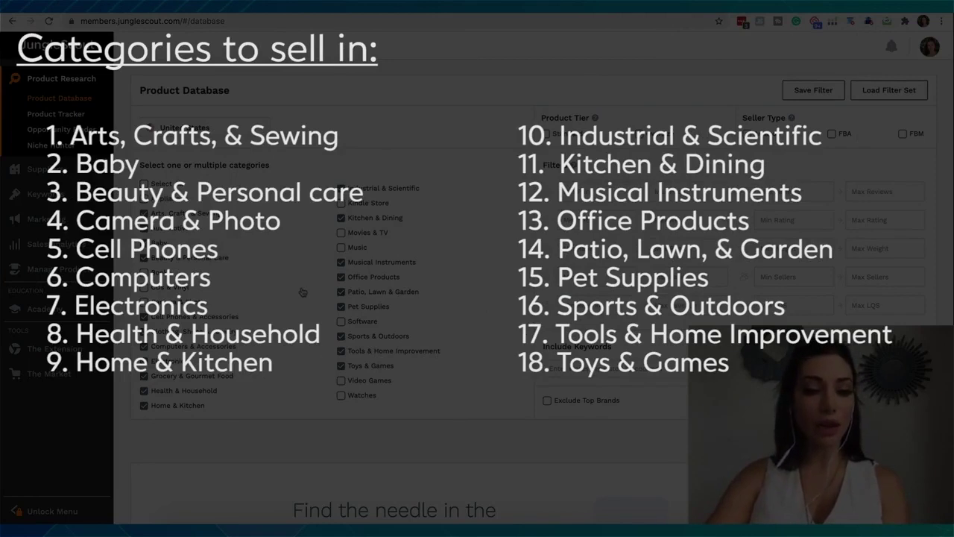
# Reduce the selection to only the Arts, Crafts & Sewing category and keep United States as the marketplace.
pyautogui.click(144, 184)
pyautogui.click(144, 406)
pyautogui.click(144, 406)
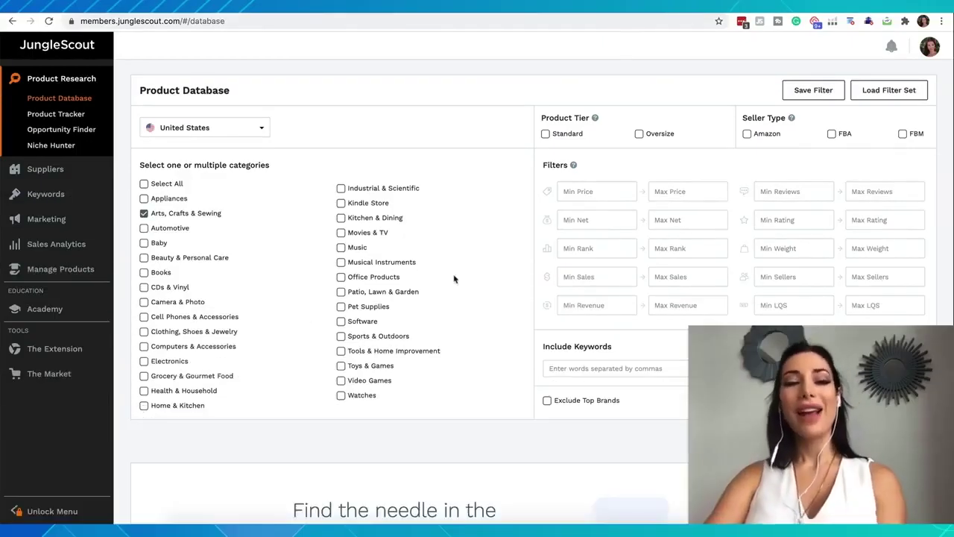
pyautogui.click(256, 132)
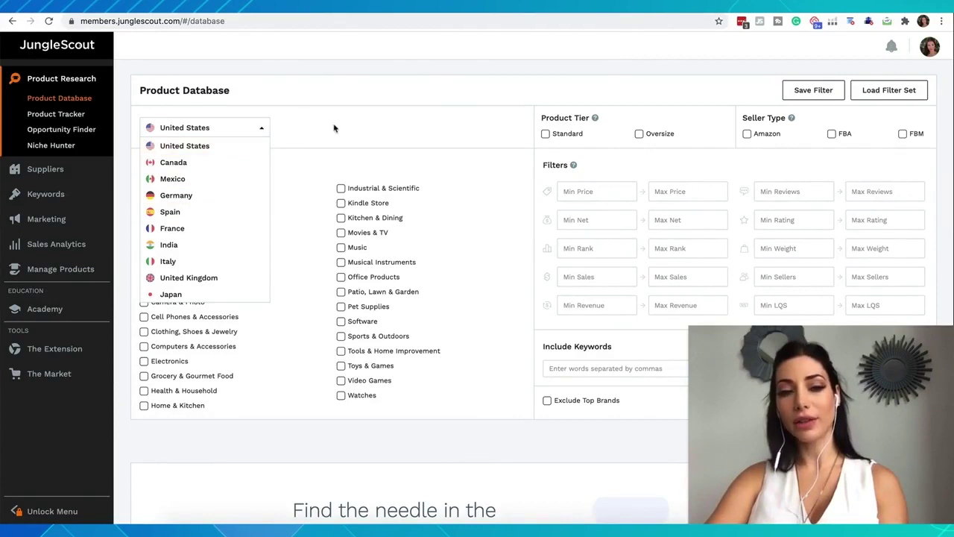
pyautogui.click(354, 132)
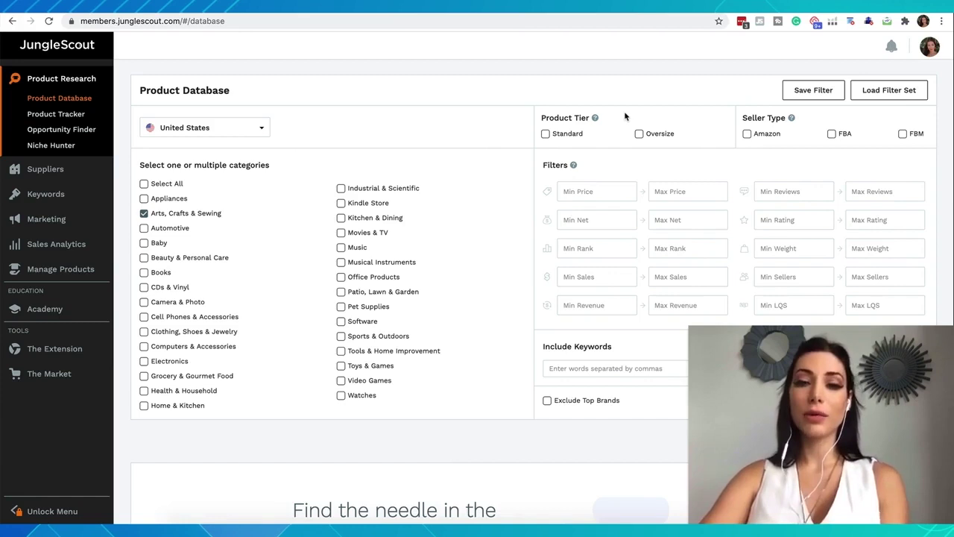
# Limit the product tier to Standard and the seller types to Amazon and FBA.
pyautogui.click(545, 135)
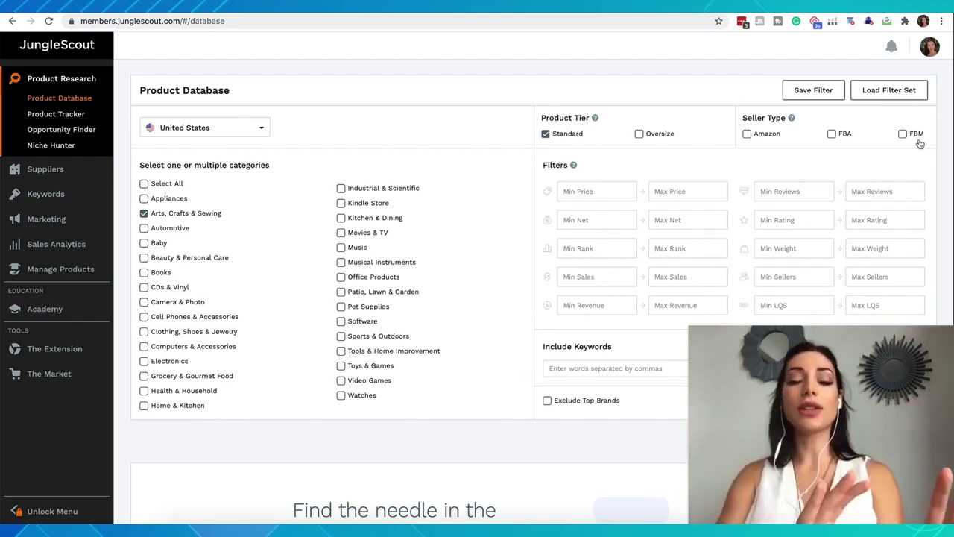
pyautogui.click(747, 135)
pyautogui.click(833, 133)
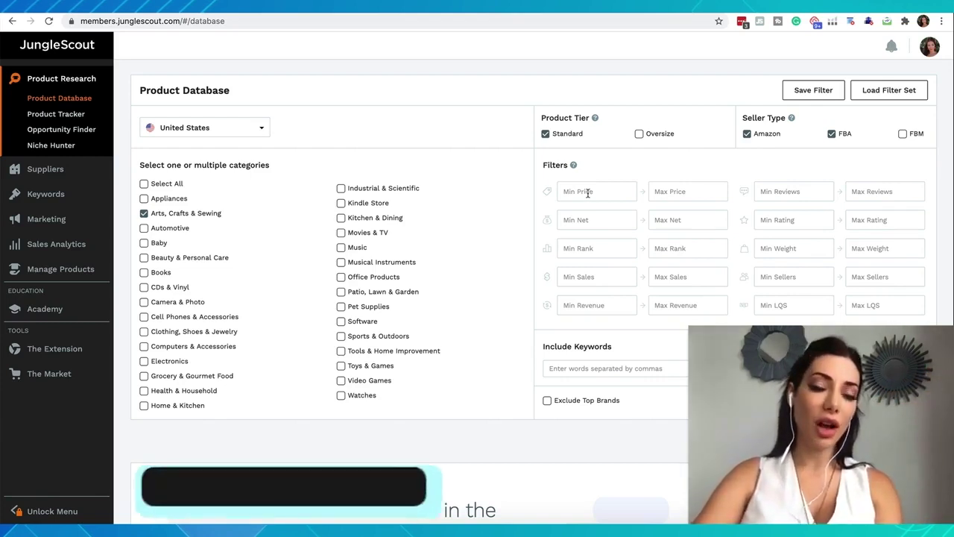
# Set the price filter to a minimum of 15 and a maximum of 70.
pyautogui.click(588, 192)
pyautogui.write('15')
pyautogui.click(678, 195)
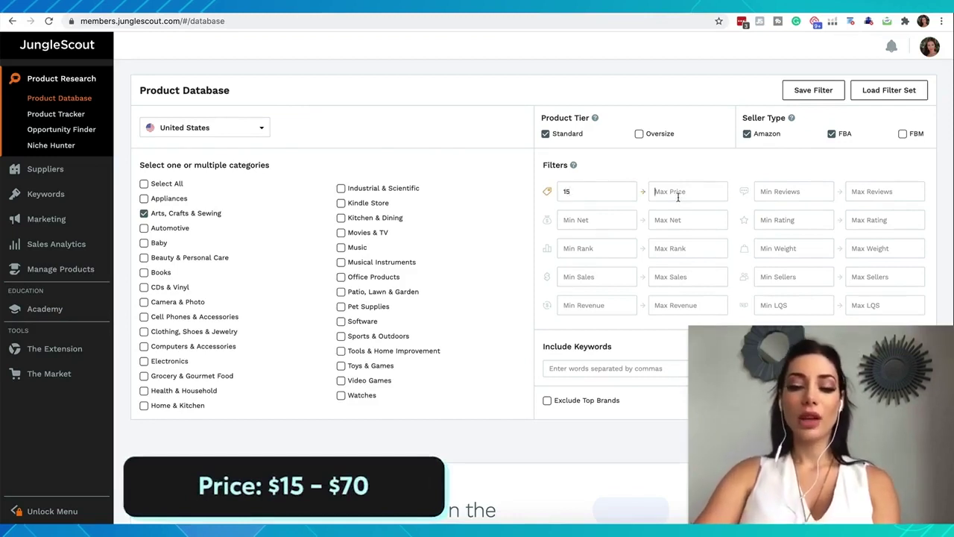
pyautogui.write('70')
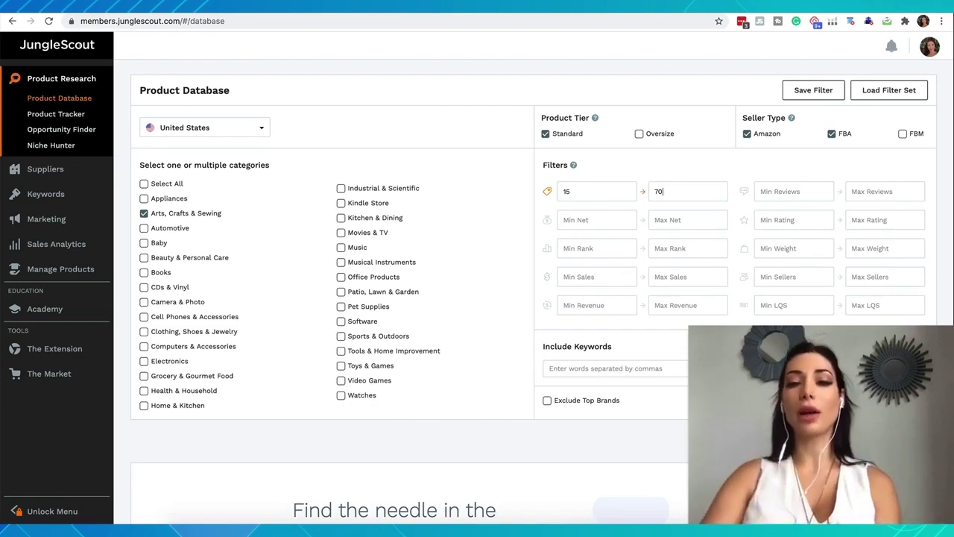
# Set the maximum number of reviews to 500 and the minimum sales to 300.
pyautogui.click(794, 191)
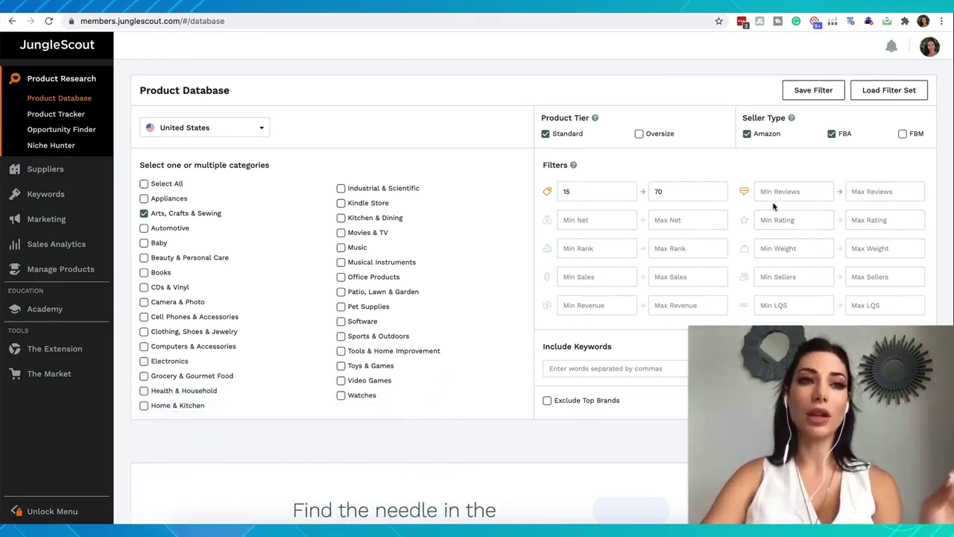
pyautogui.press('Tab')
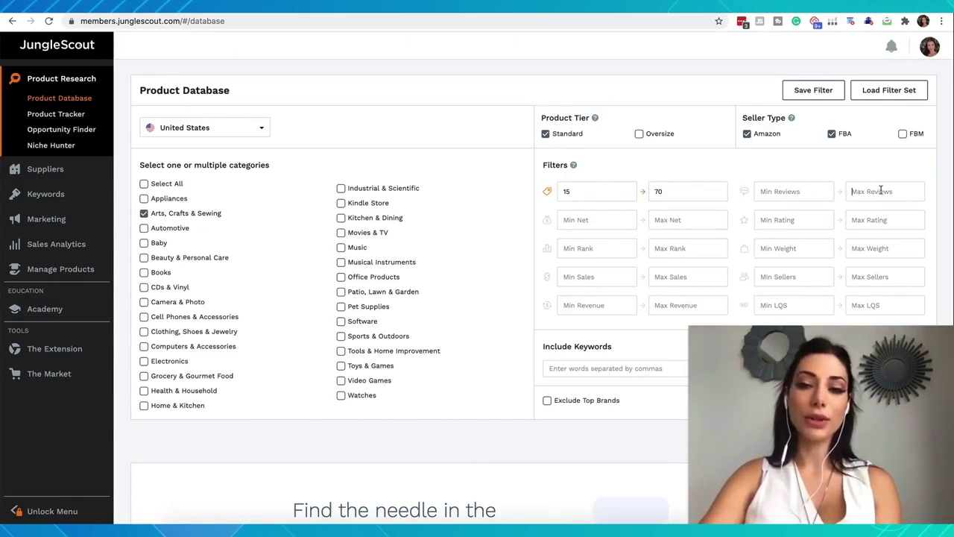
pyautogui.write('50')
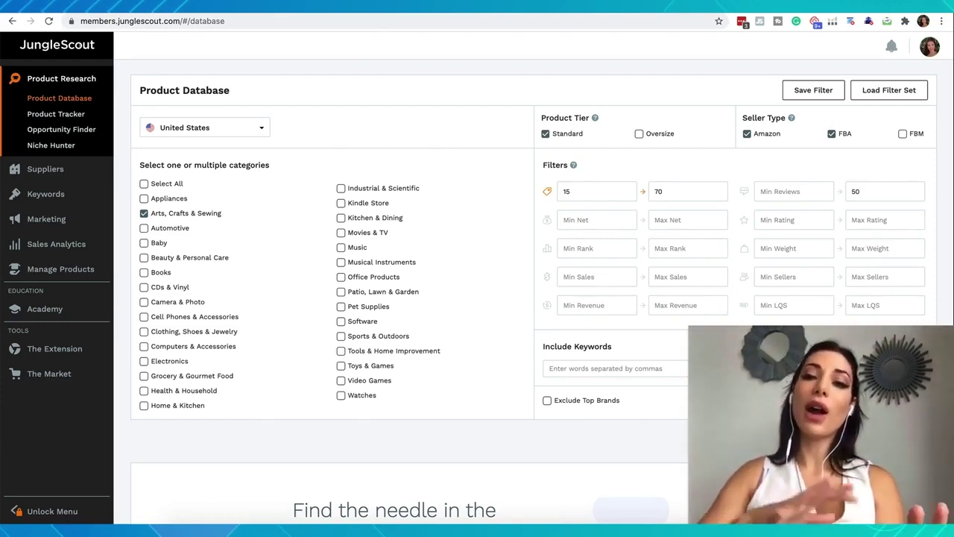
pyautogui.write('0')
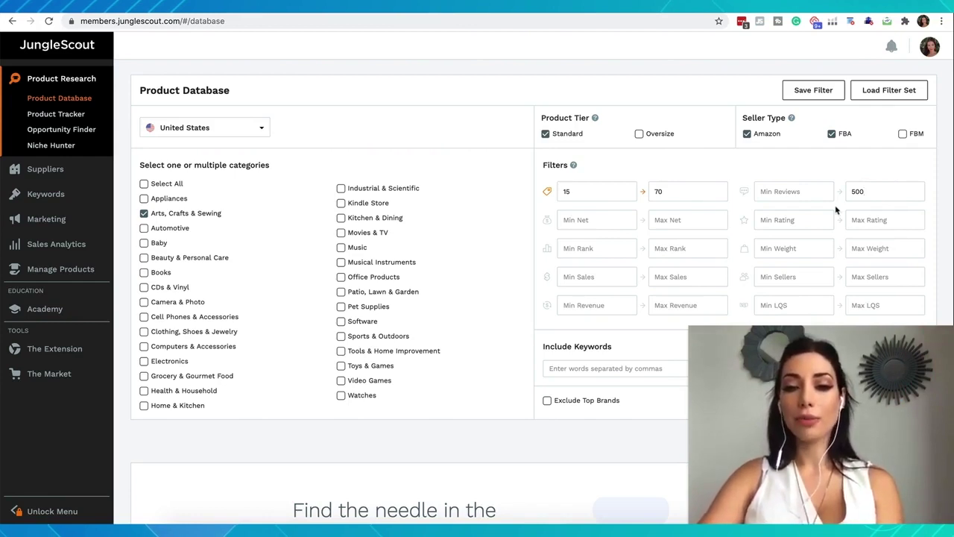
pyautogui.click(610, 276)
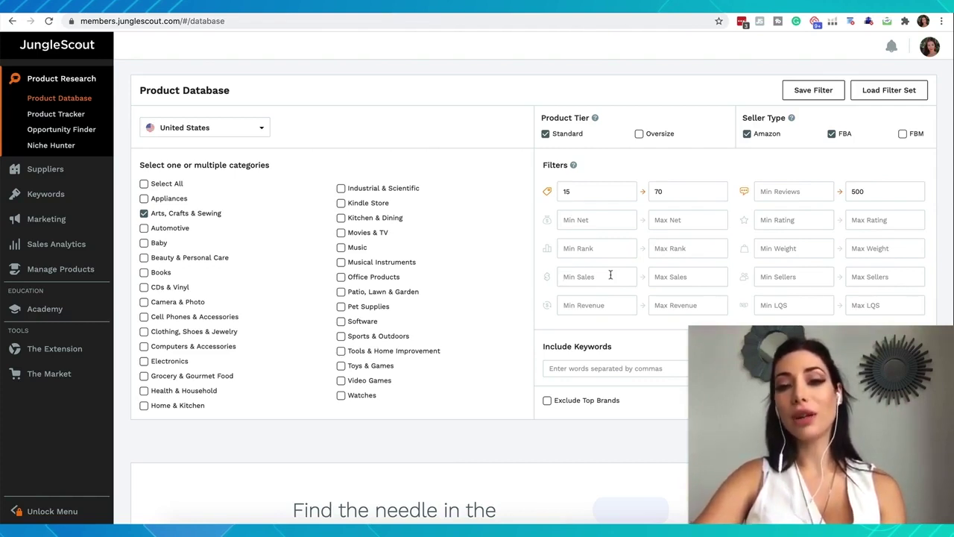
pyautogui.write('300')
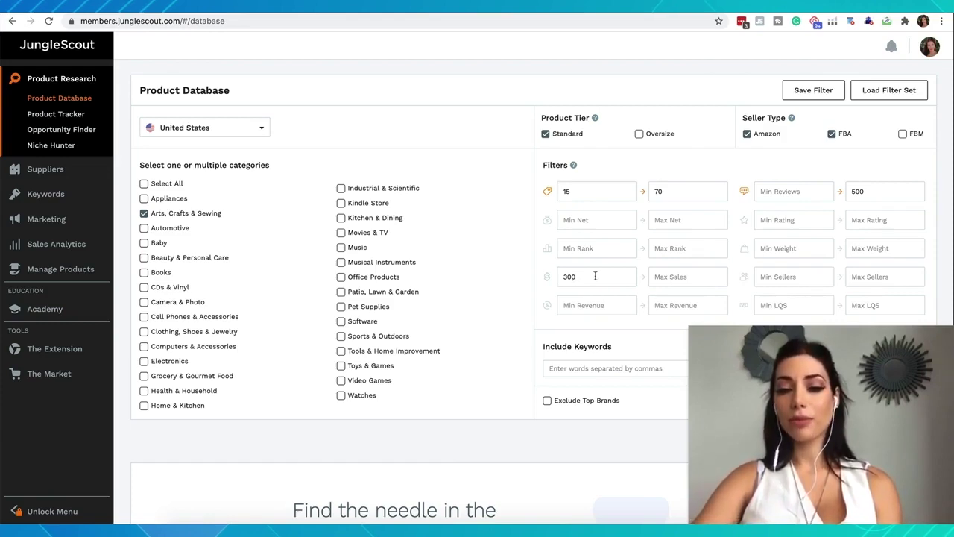
# Try a maximum weight of 2.5 and clear that filter again.
pyautogui.scroll(-1, 595, 276)
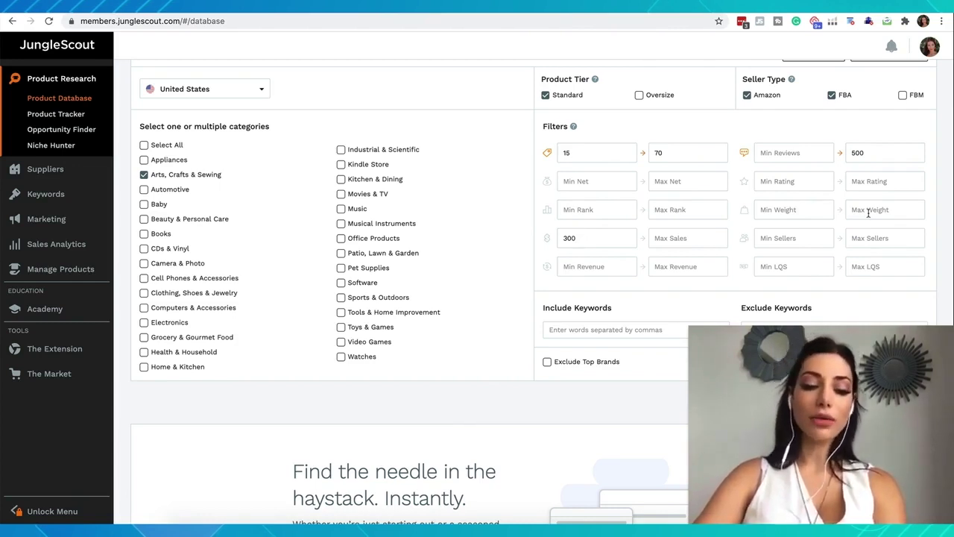
pyautogui.write('2.5')
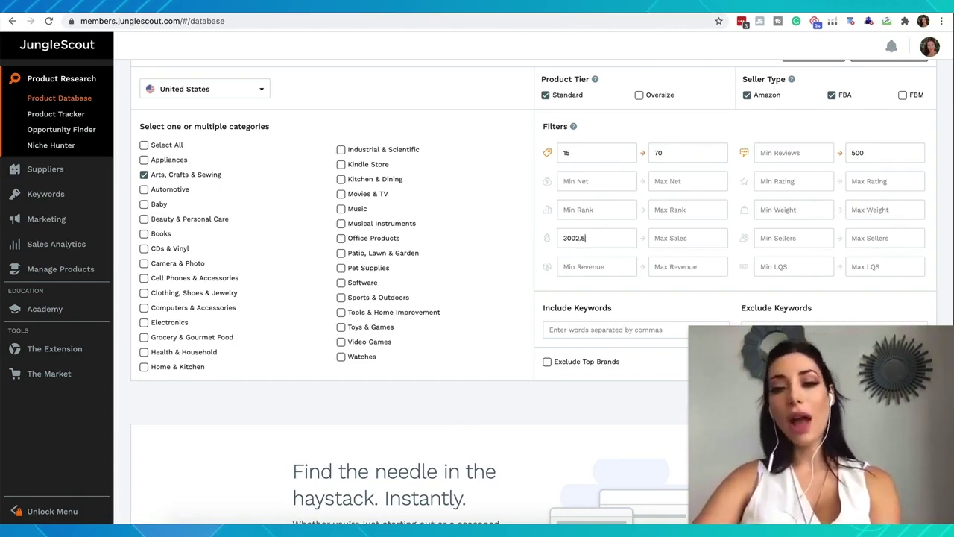
pyautogui.press('BackSpace')
pyautogui.press('BackSpace')
pyautogui.press('BackSpace')
pyautogui.click(880, 210)
pyautogui.write('2.5')
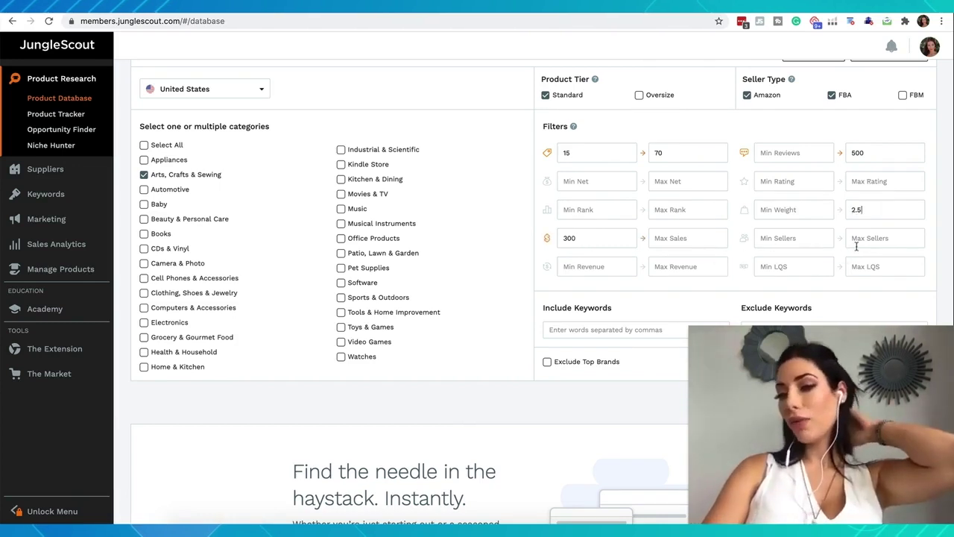
pyautogui.press('BackSpace')
pyautogui.press('BackSpace')
pyautogui.press('BackSpace')
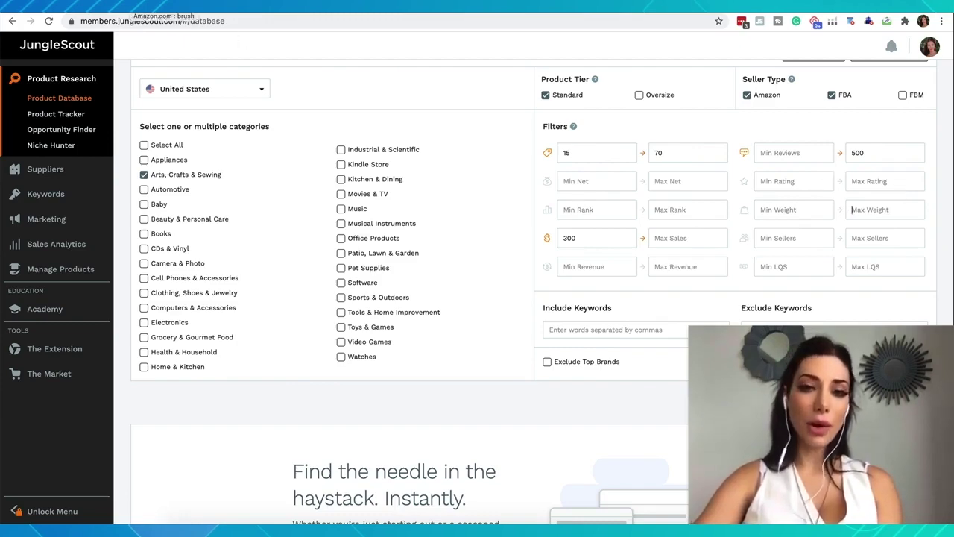
# Switch to Amazon and examine the star ratings and review counts of the brush search results and the Genround plastic bottle cutter.
pyautogui.click(149, 4)
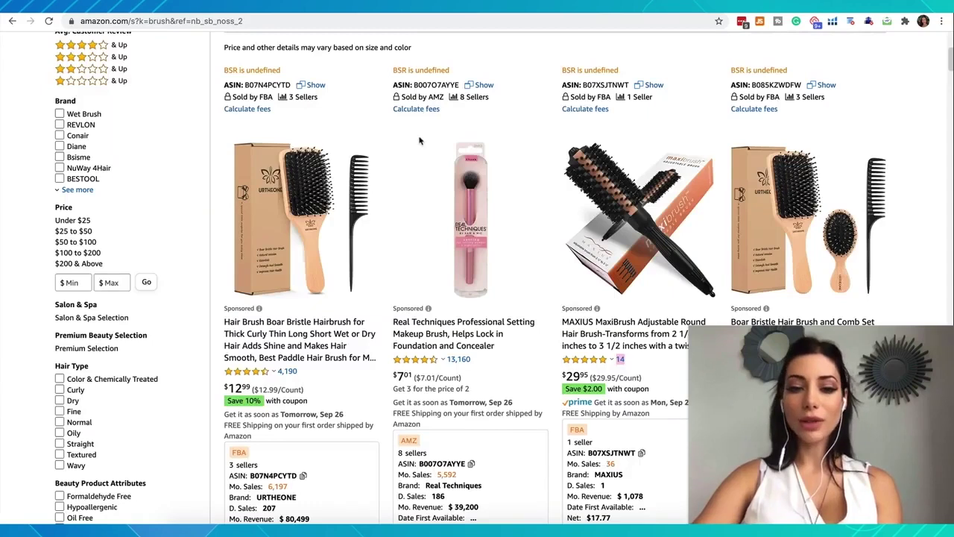
pyautogui.moveTo(429, 364)
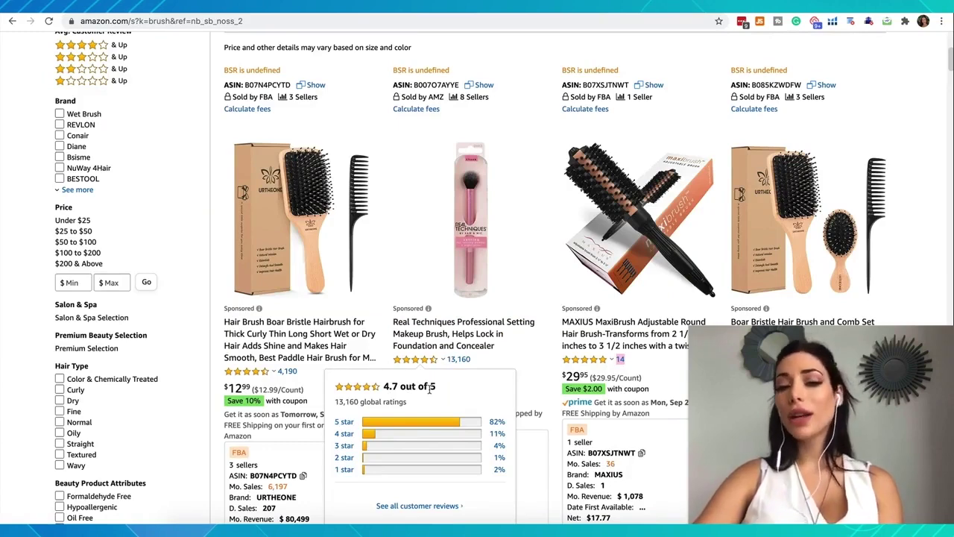
pyautogui.moveTo(272, 373)
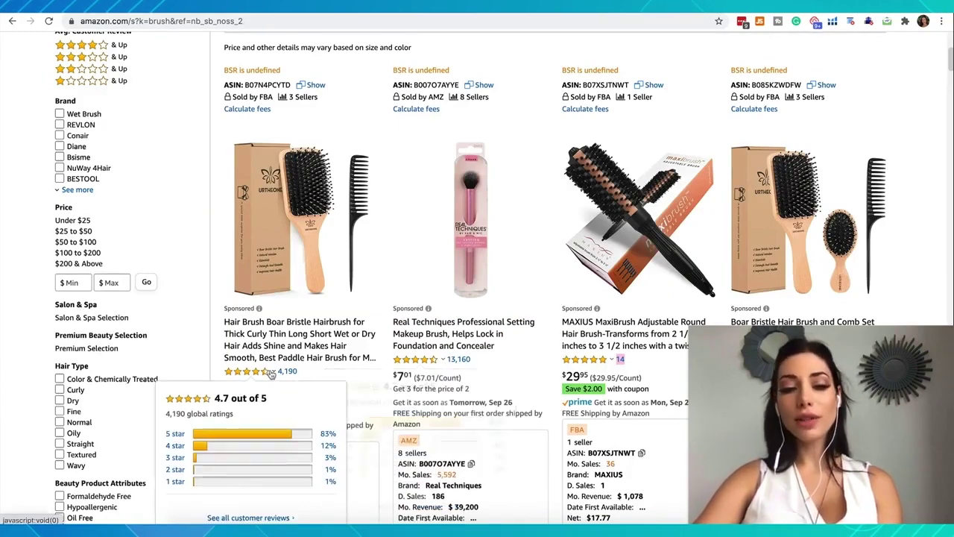
pyautogui.scroll(-2, 544, 336)
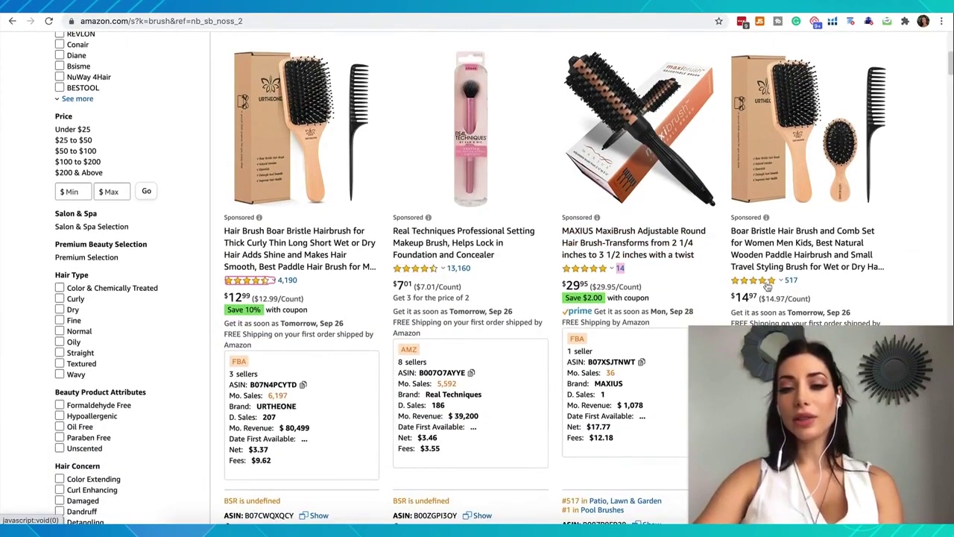
pyautogui.moveTo(766, 283)
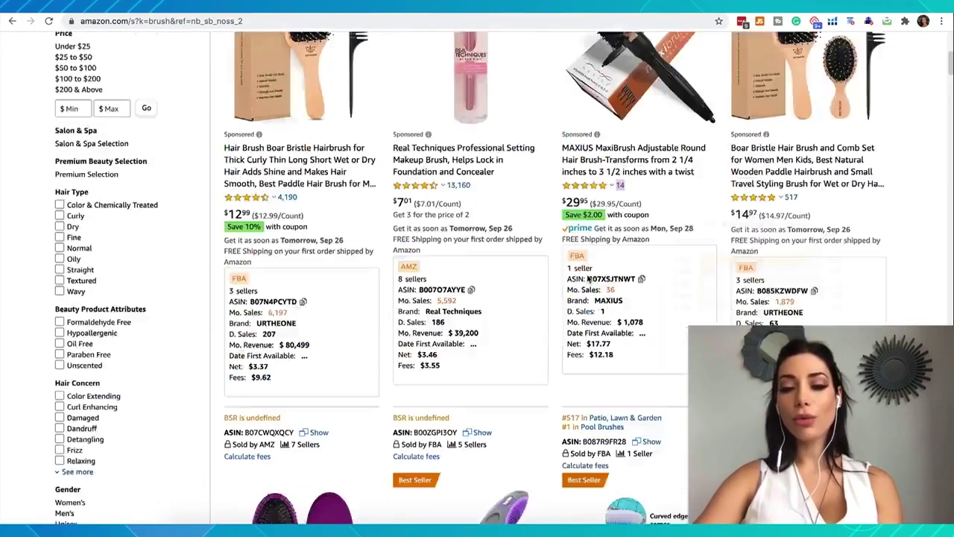
pyautogui.scroll(-6, 587, 279)
pyautogui.scroll(-1, 588, 279)
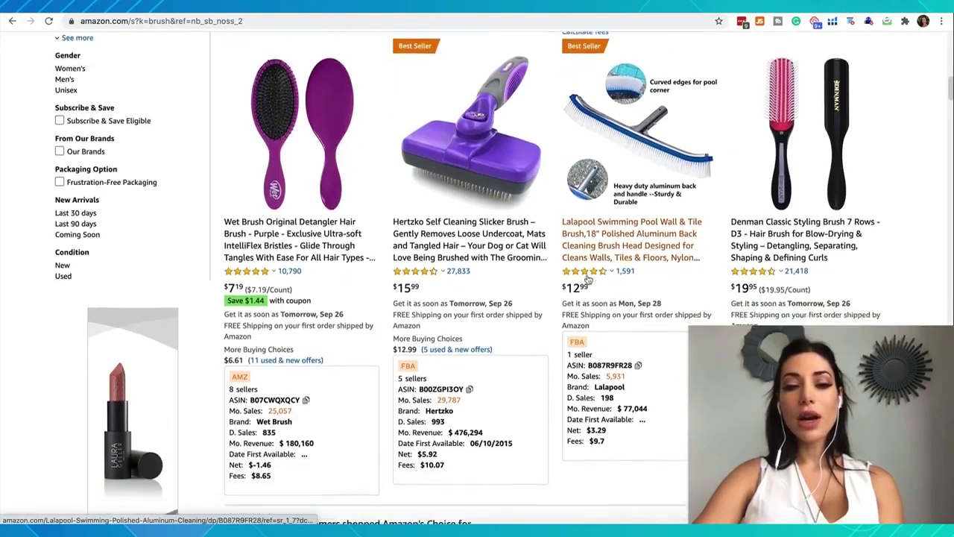
pyautogui.scroll(-3, 587, 276)
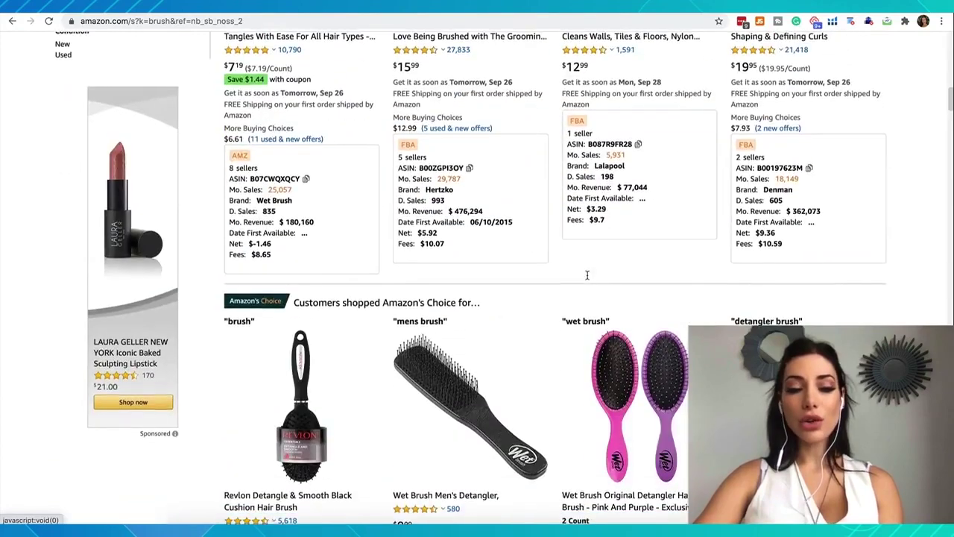
pyautogui.scroll(-3, 587, 274)
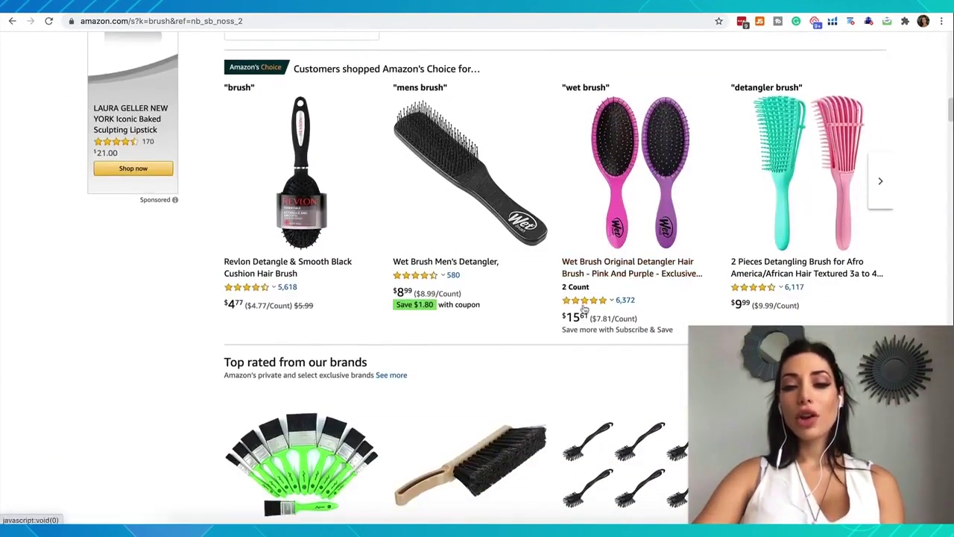
pyautogui.moveTo(585, 306)
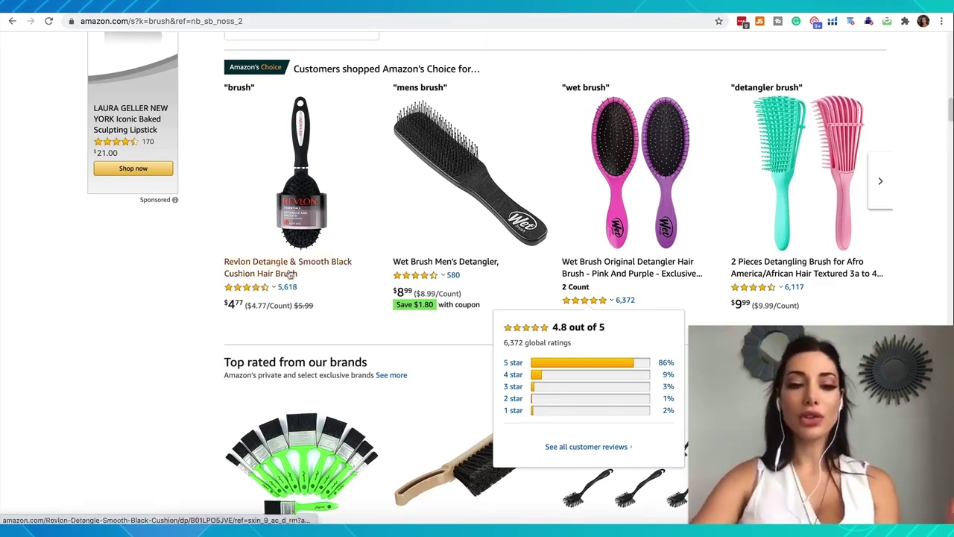
pyautogui.moveTo(263, 290)
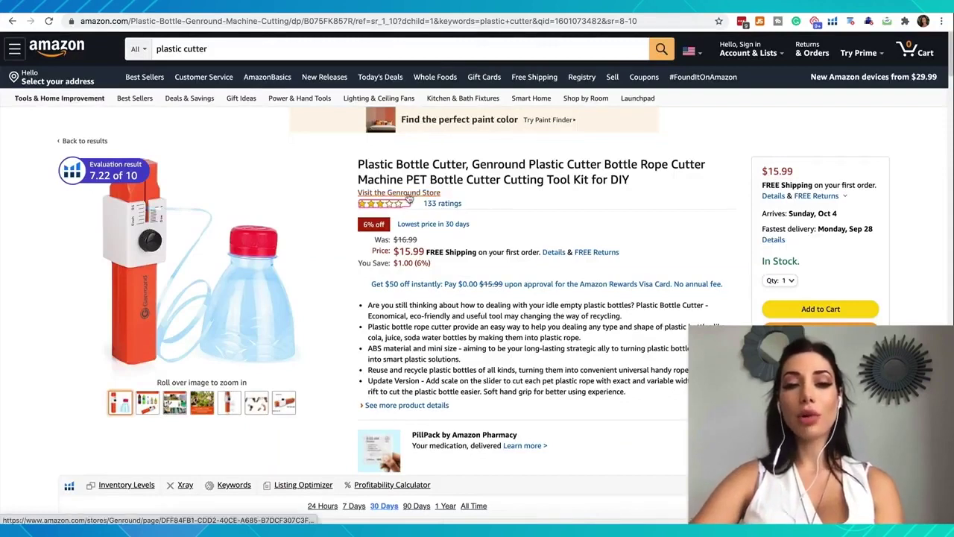
pyautogui.moveTo(377, 212)
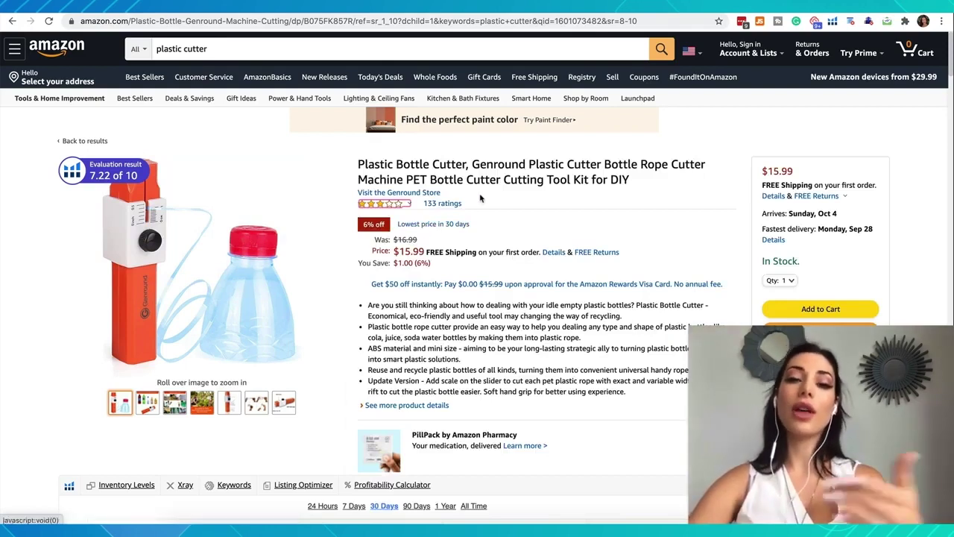
pyautogui.moveTo(391, 203)
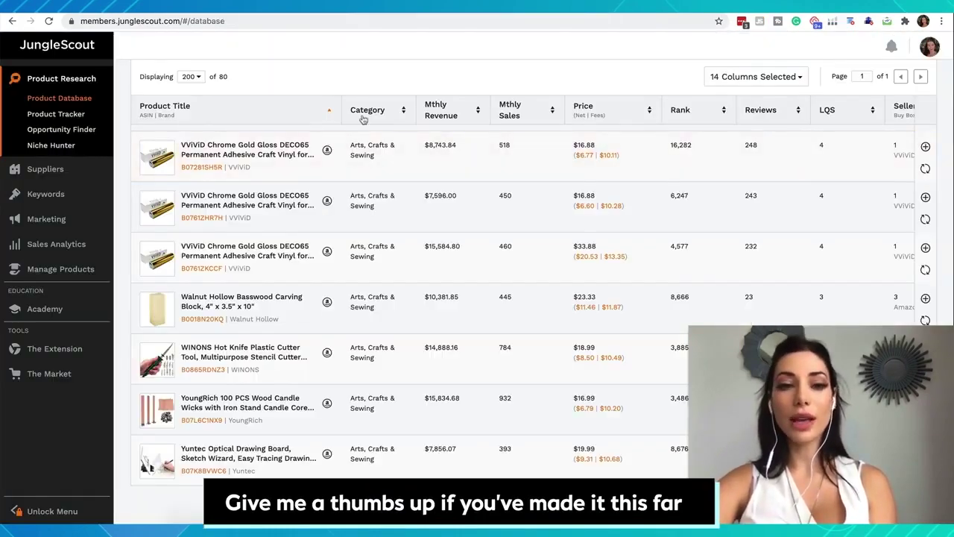
# Return to the filters above the Product Database results and exclude top brands.
pyautogui.scroll(20, 363, 111)
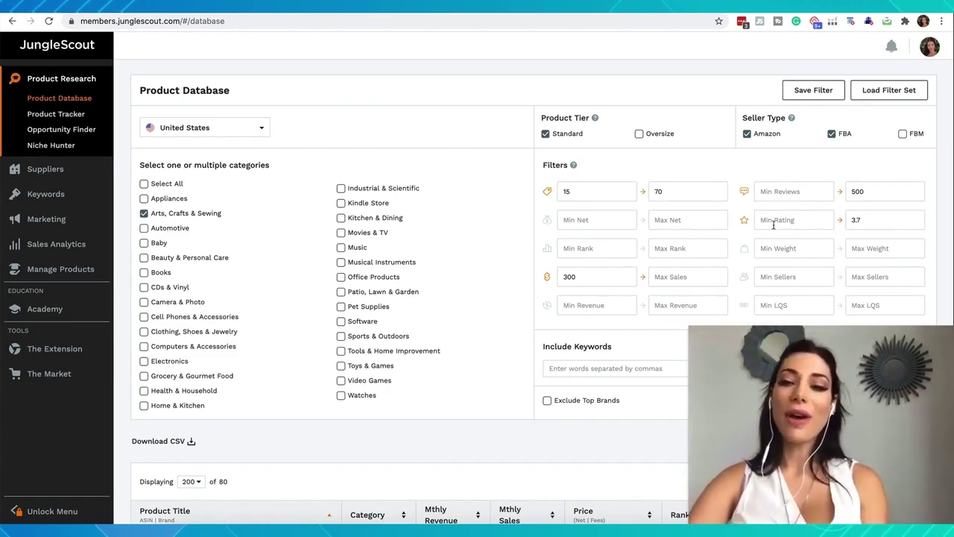
pyautogui.moveTo(863, 219); pyautogui.dragTo(828, 219)
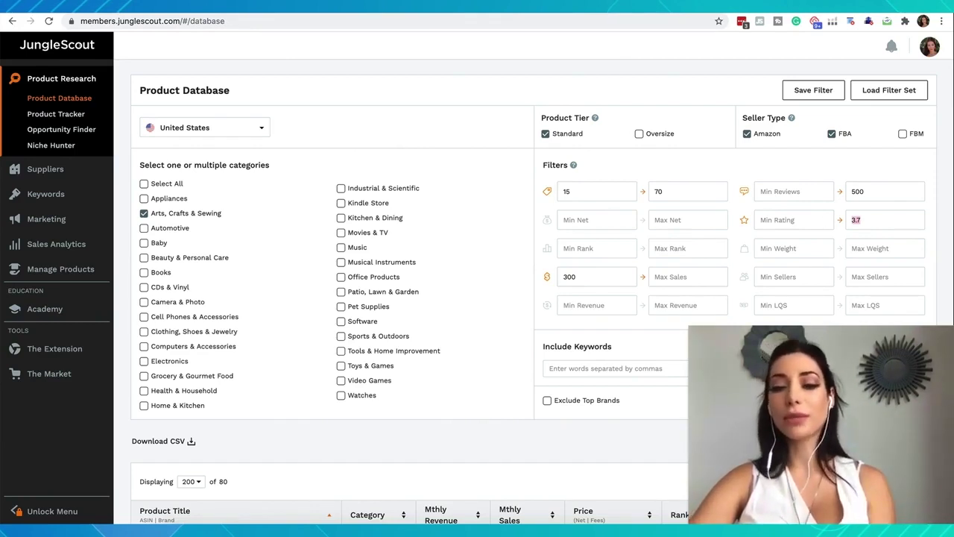
pyautogui.scroll(-1, 713, 320)
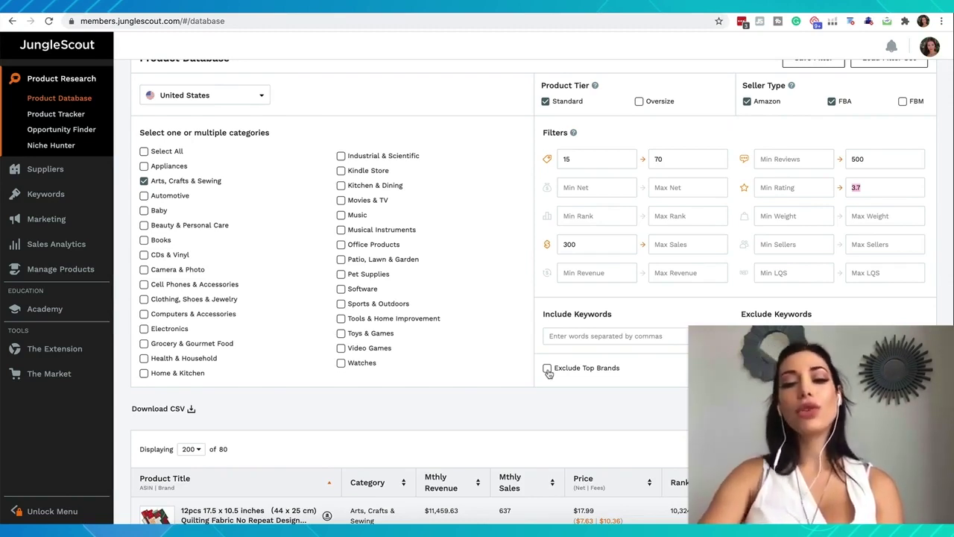
pyautogui.click(547, 369)
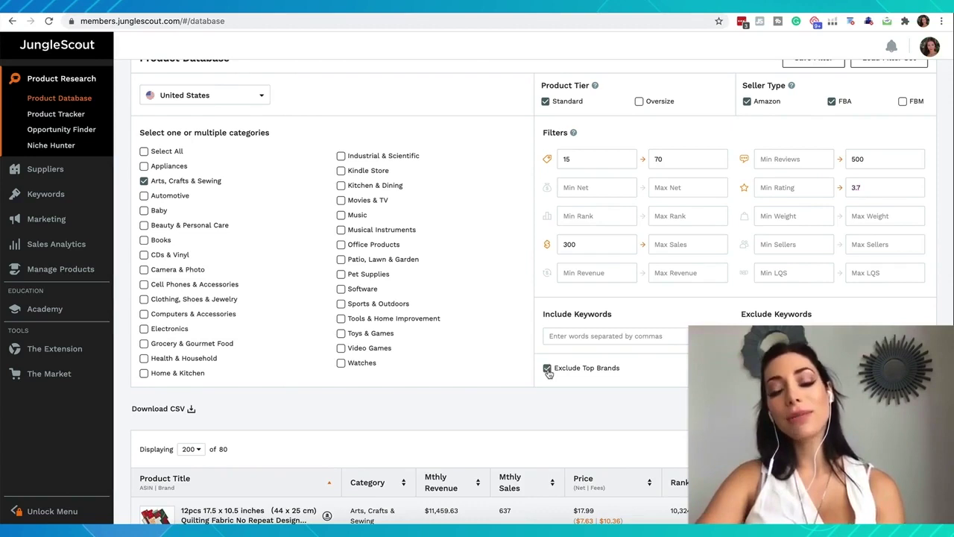
# Stop excluding top brands and rerun the Product Database search.
pyautogui.click(547, 368)
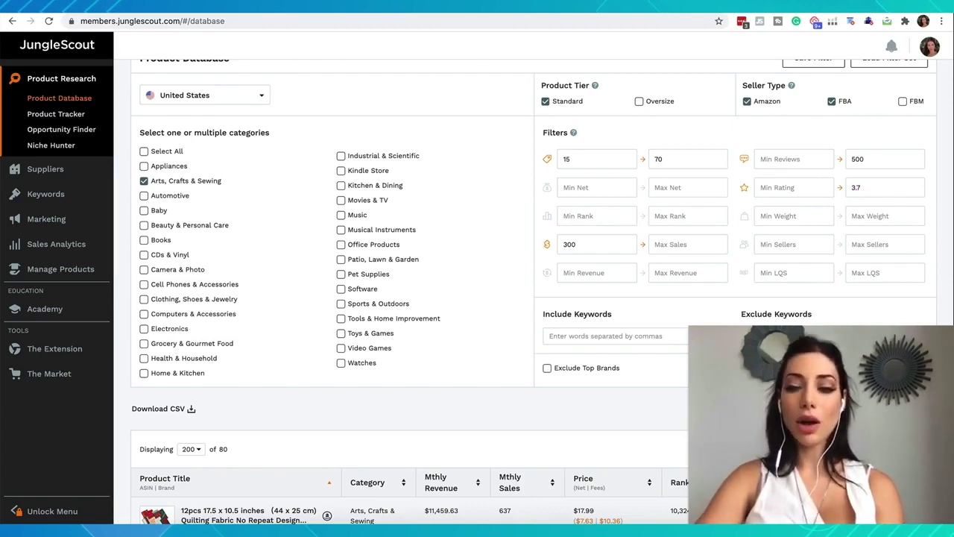
pyautogui.click(891, 368)
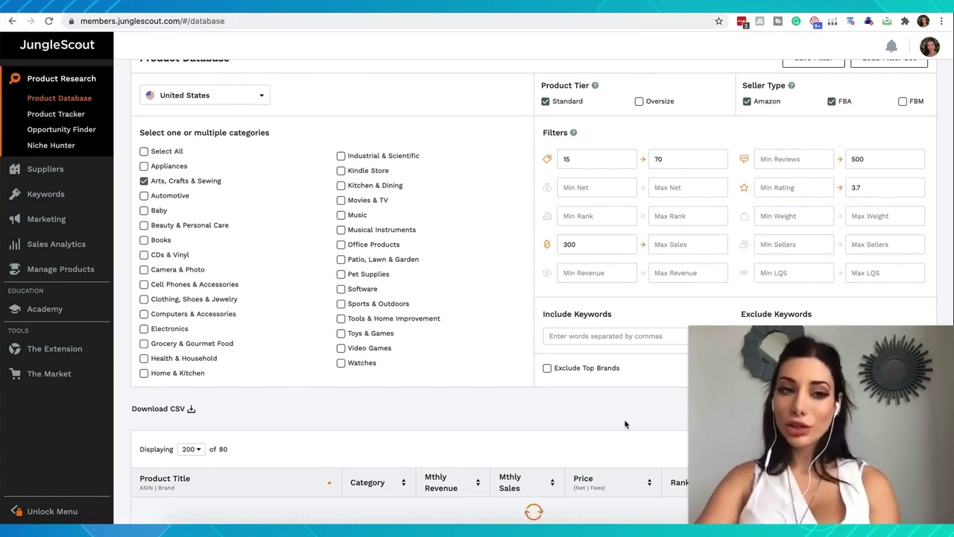
pyautogui.scroll(-5, 381, 283)
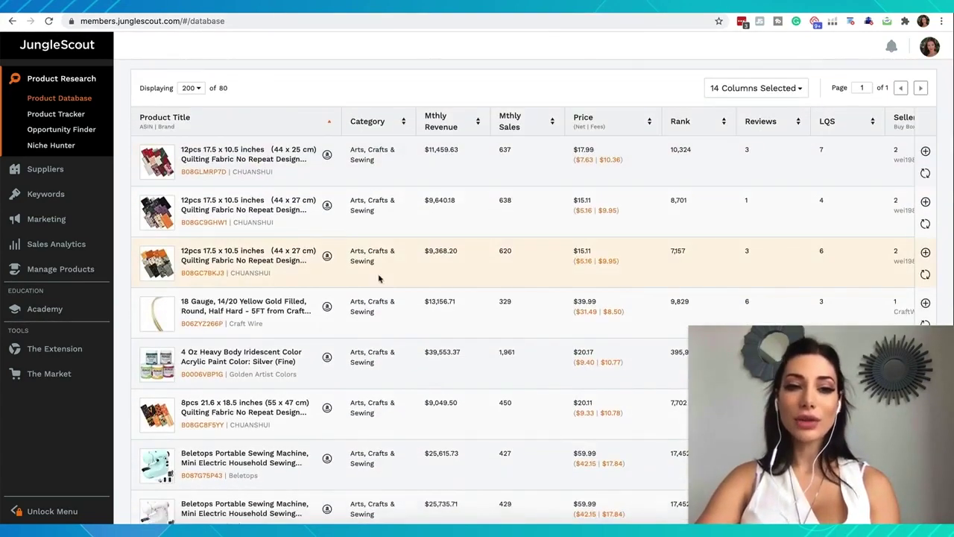
# Review the applied filters against the listed Arts, Crafts & Sewing products.
pyautogui.scroll(1, 211, 90)
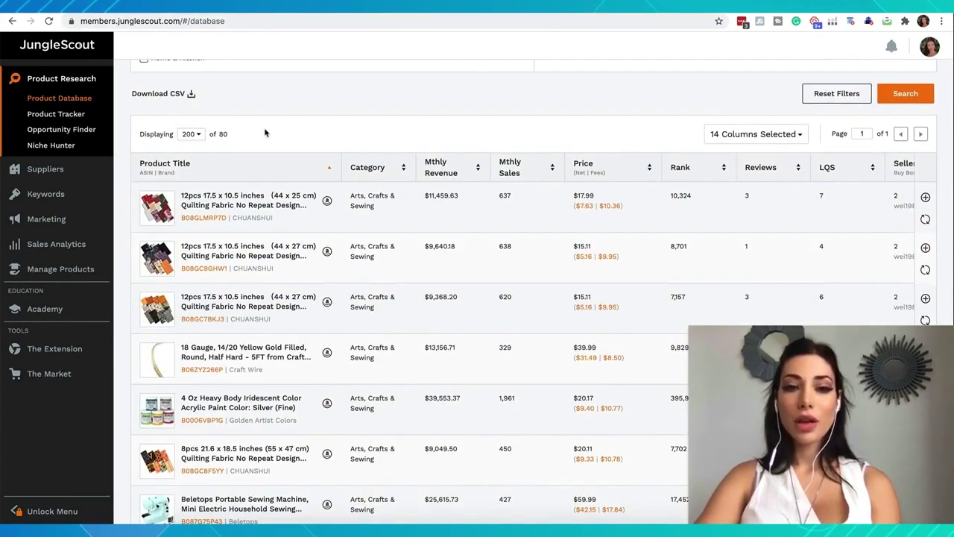
pyautogui.scroll(5, 323, 142)
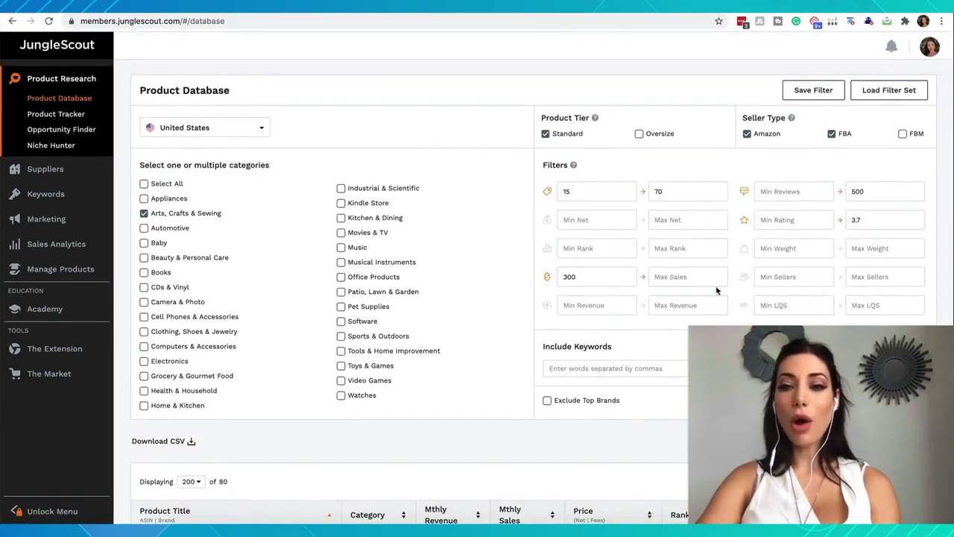
pyautogui.scroll(-1, 735, 256)
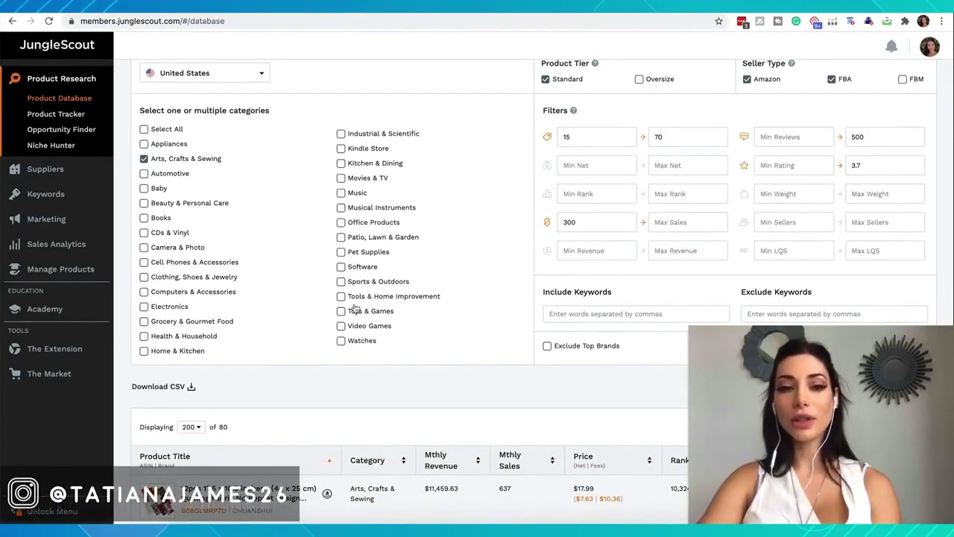
pyautogui.scroll(-4, 355, 308)
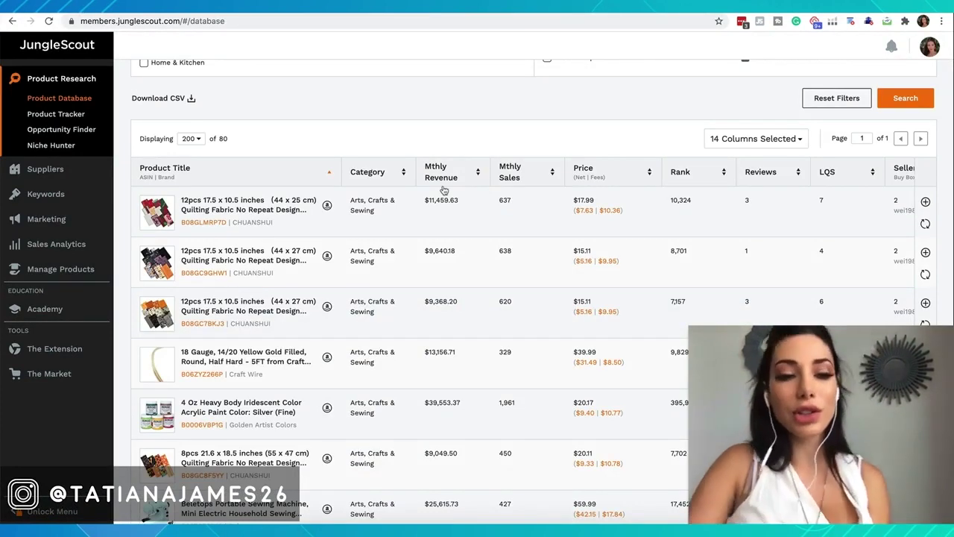
pyautogui.scroll(5, 444, 190)
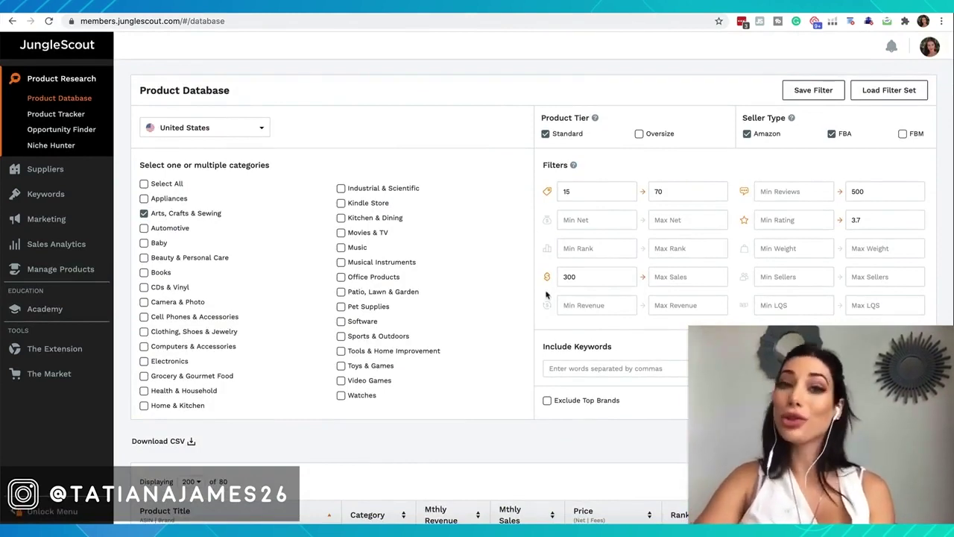
pyautogui.scroll(-5, 204, 235)
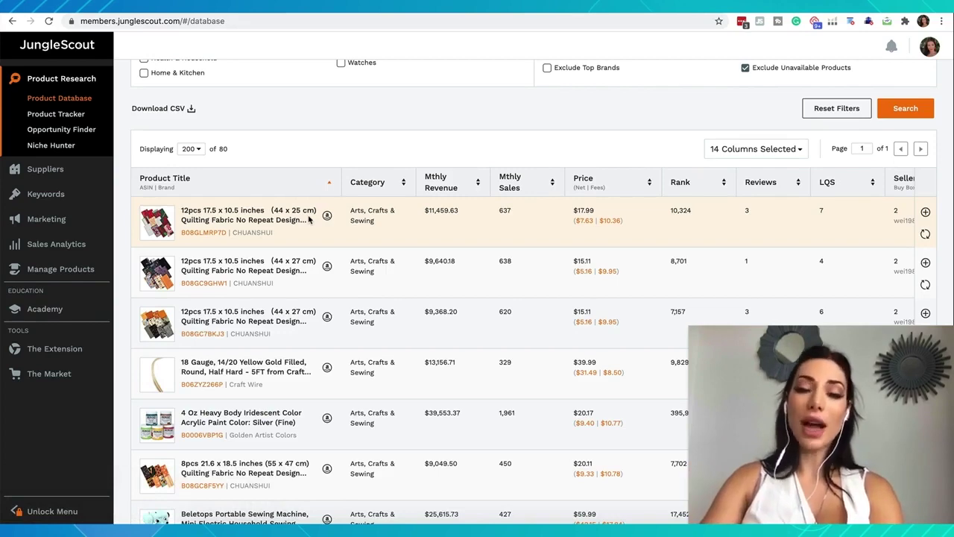
# Add the 4 Oz Heavy Body Iridescent acrylic paint by Golden Artist Colors to a new product group named Arts.
pyautogui.scroll(-3, 171, 250)
pyautogui.moveTo(171, 250)
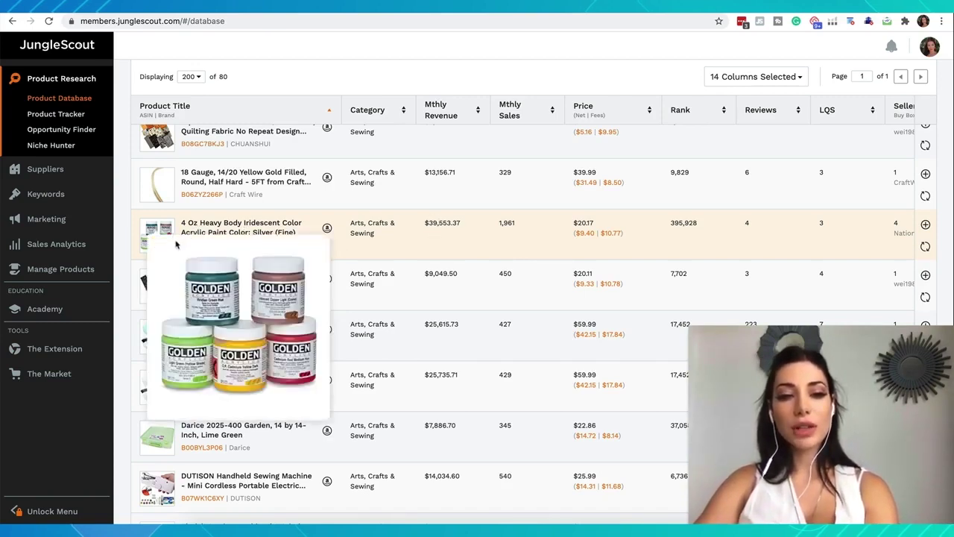
pyautogui.scroll(1, 173, 246)
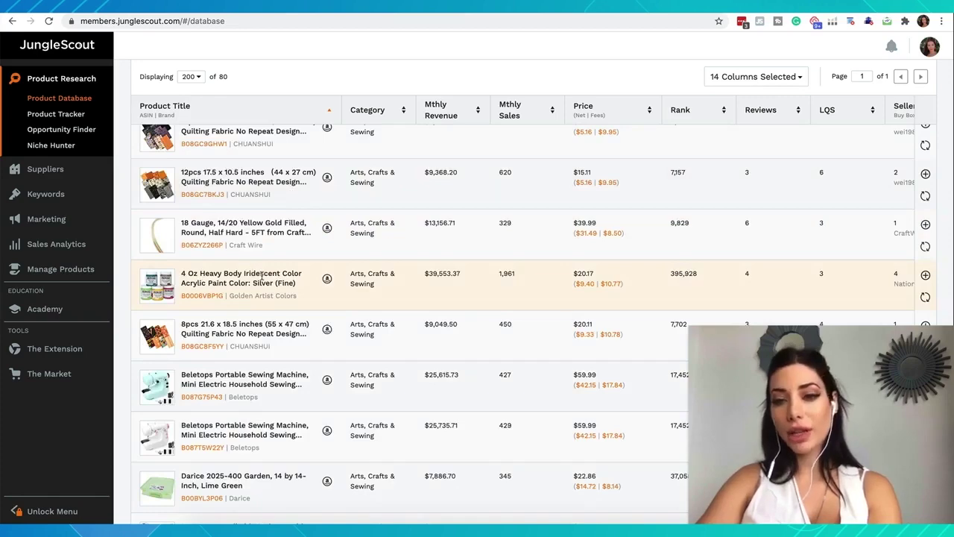
pyautogui.scroll(1, 261, 277)
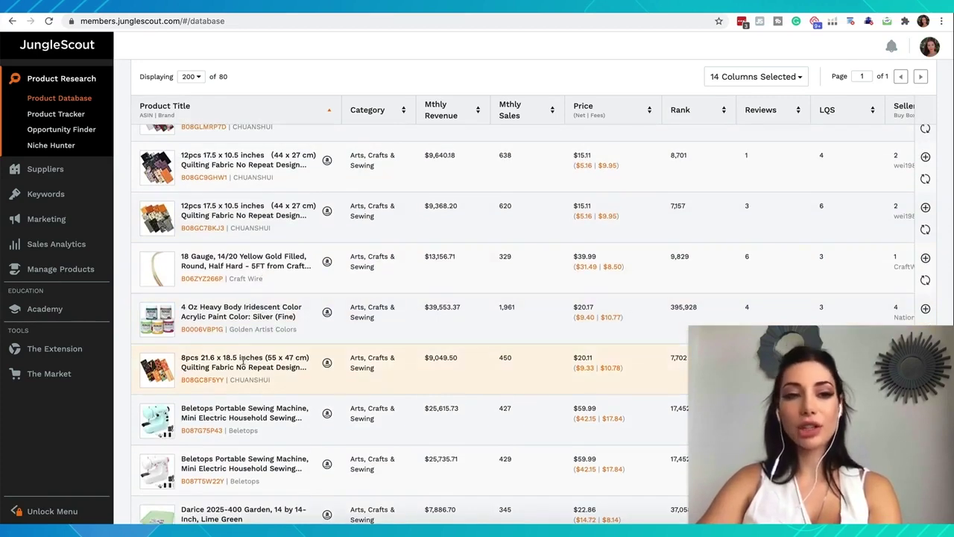
pyautogui.scroll(-1, 197, 371)
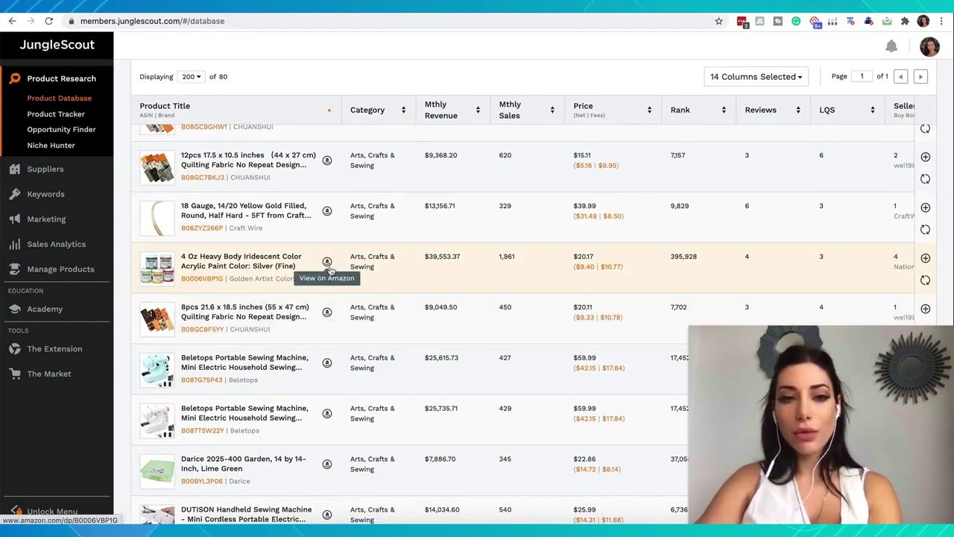
pyautogui.hscroll(5, 371, 267)
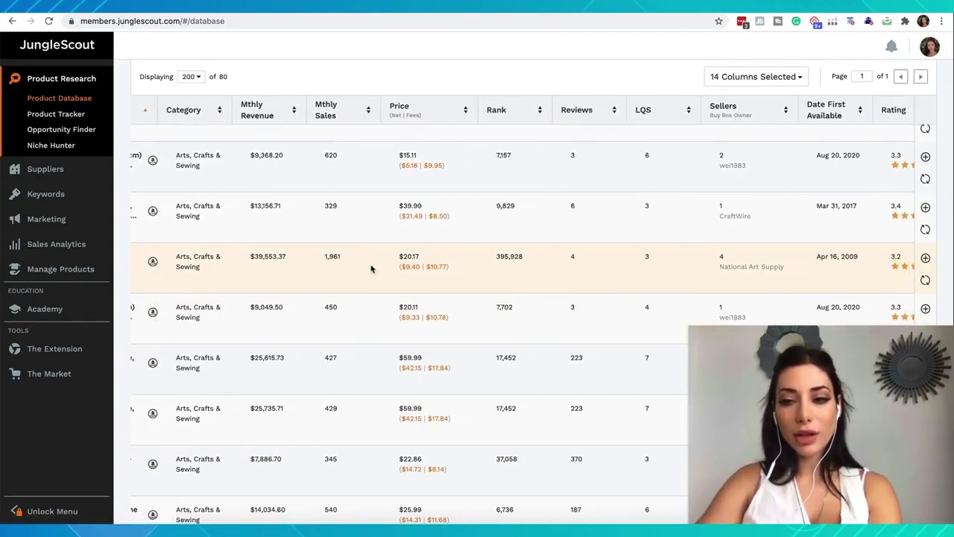
pyautogui.click(926, 260)
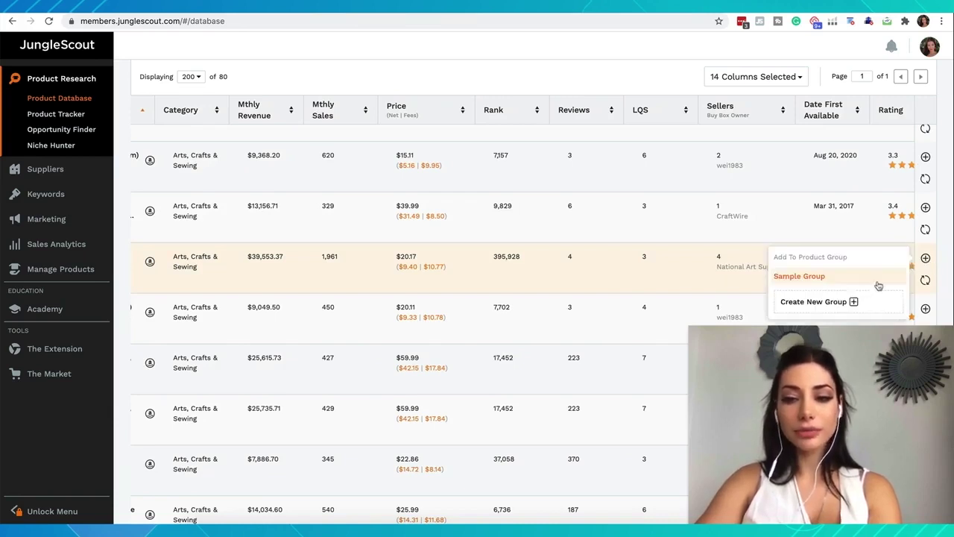
pyautogui.click(844, 303)
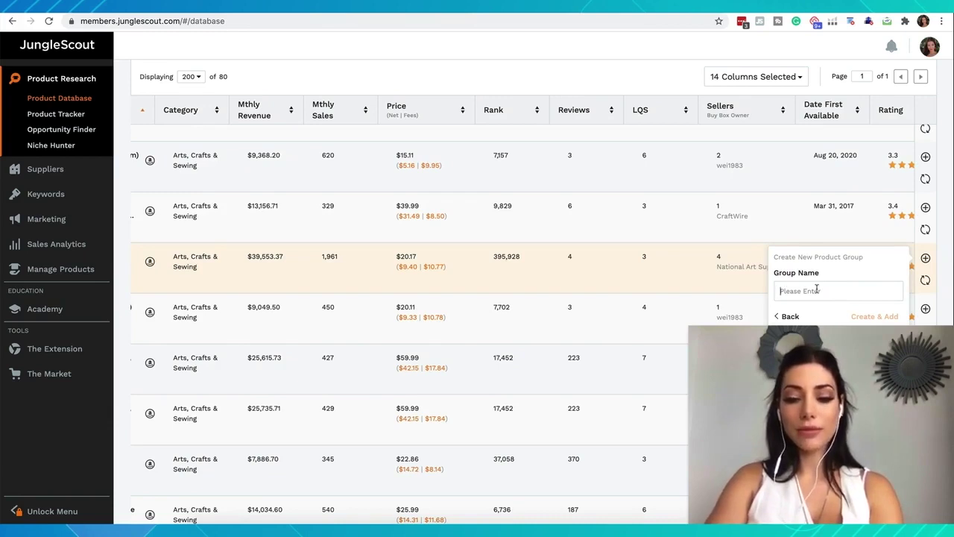
pyautogui.write('Arts')
pyautogui.click(872, 317)
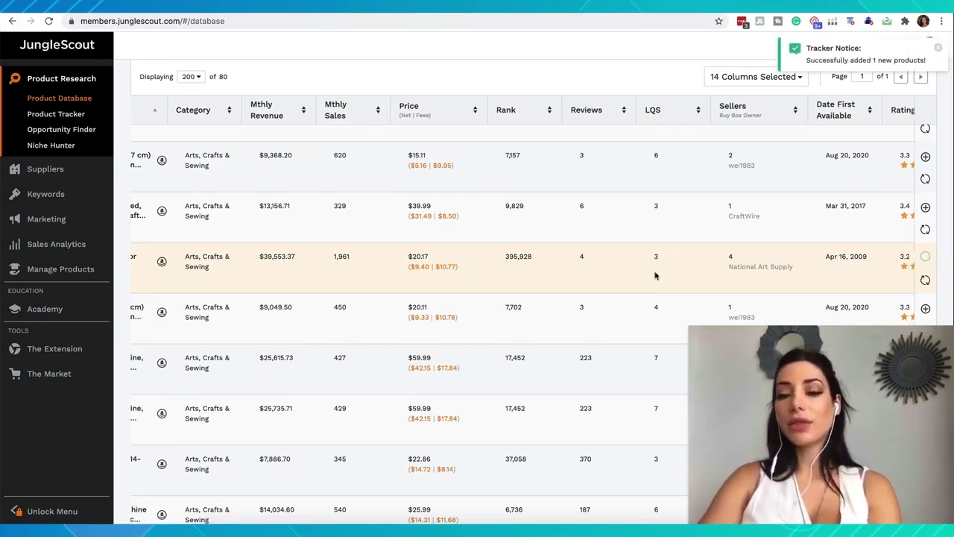
# Check the FBA profit calculation for the blue Beletops portable sewing machine and add the machine to the Arts product group.
pyautogui.hscroll(-5, 655, 276)
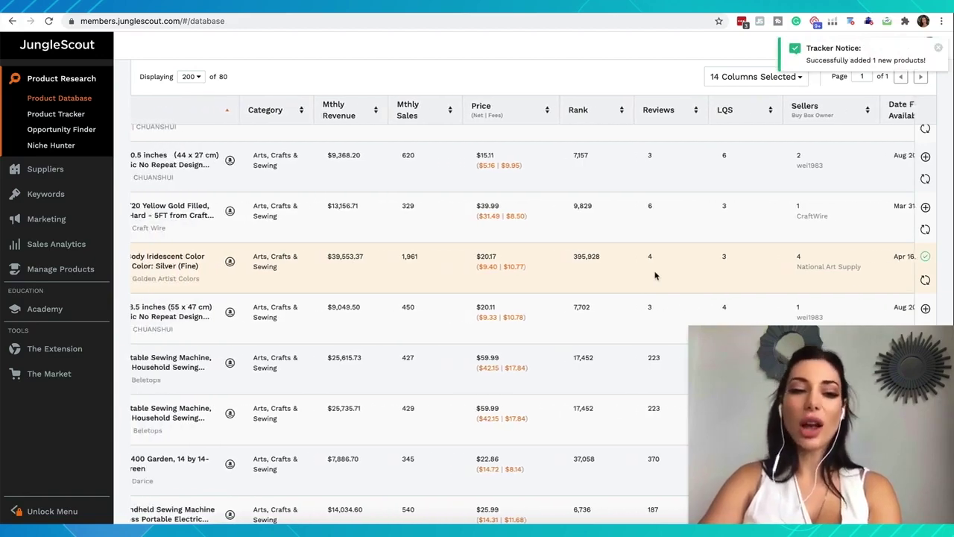
pyautogui.hscroll(-2, 655, 276)
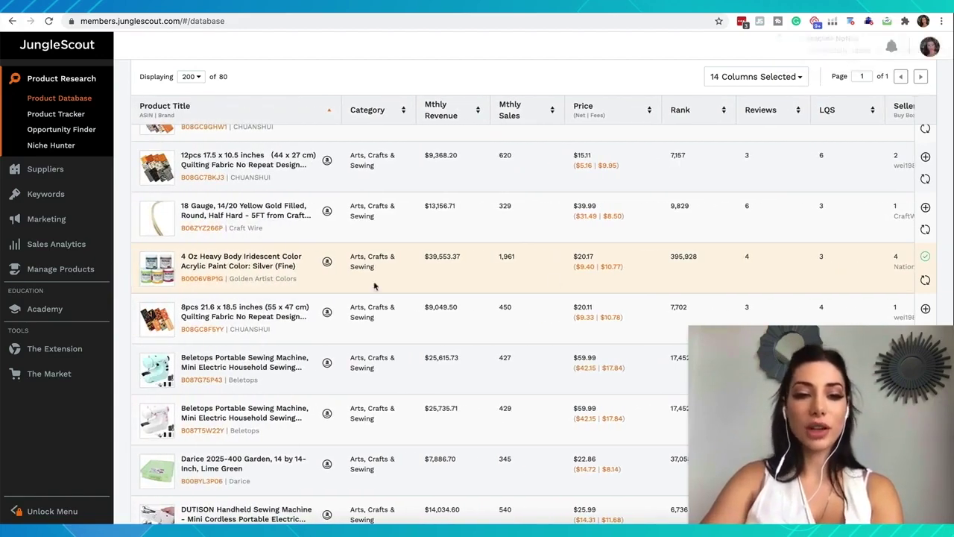
pyautogui.scroll(-2, 284, 266)
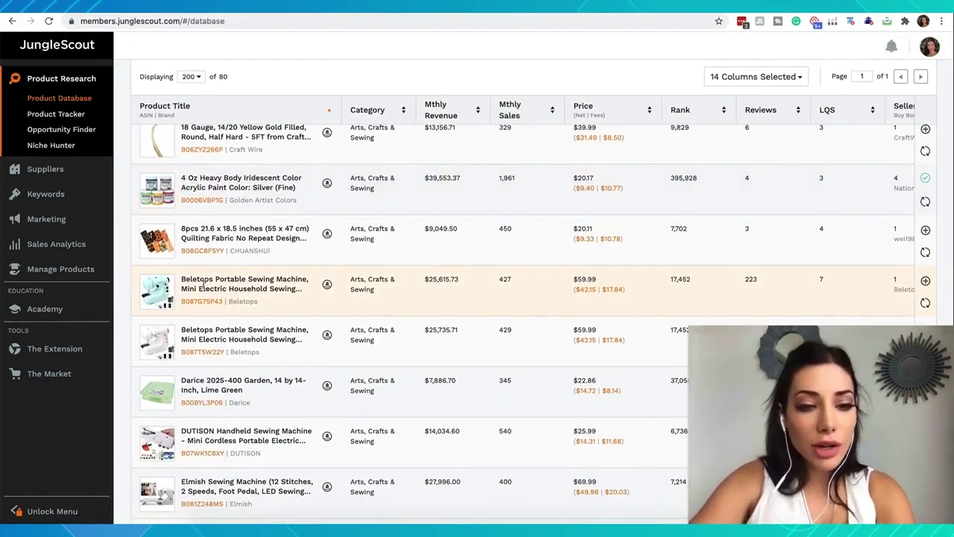
pyautogui.moveTo(158, 302)
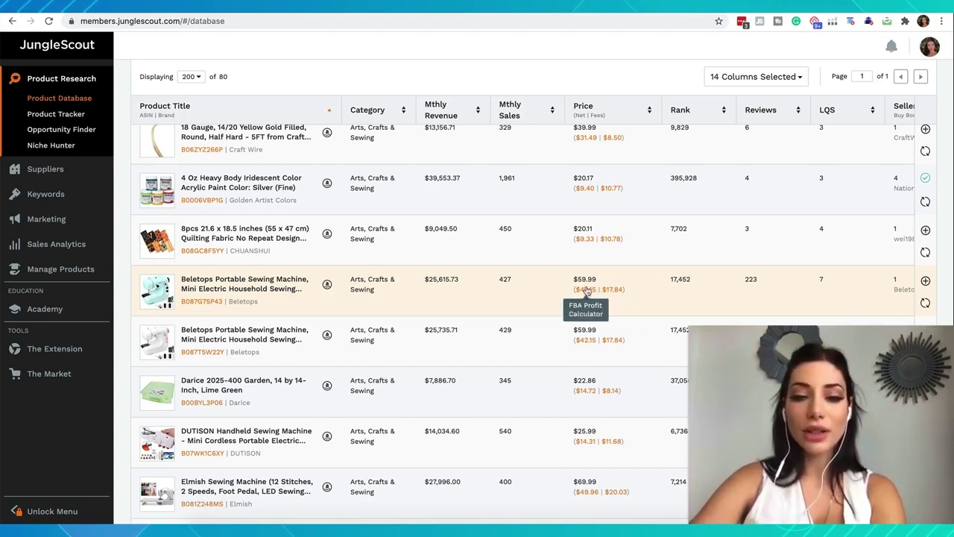
pyautogui.click(585, 295)
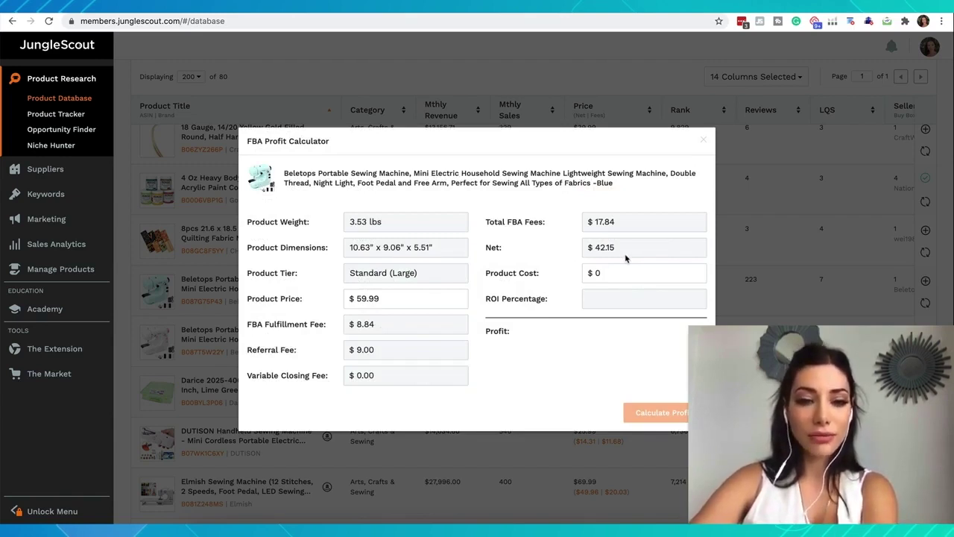
pyautogui.click(750, 308)
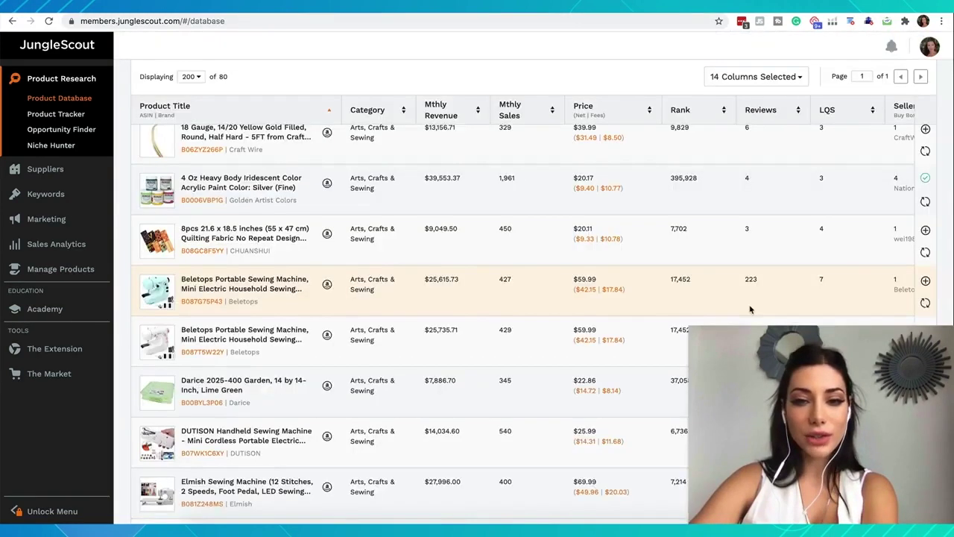
pyautogui.click(926, 283)
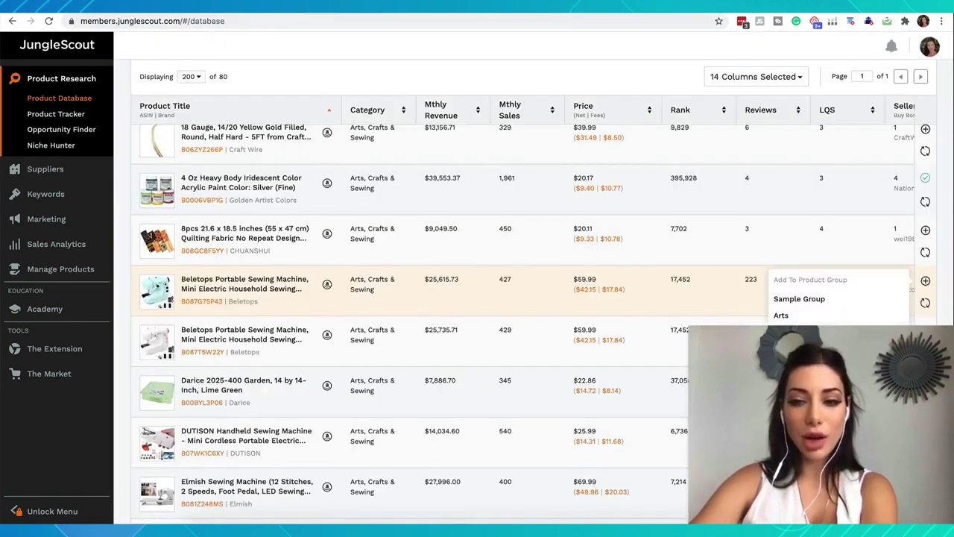
pyautogui.click(782, 316)
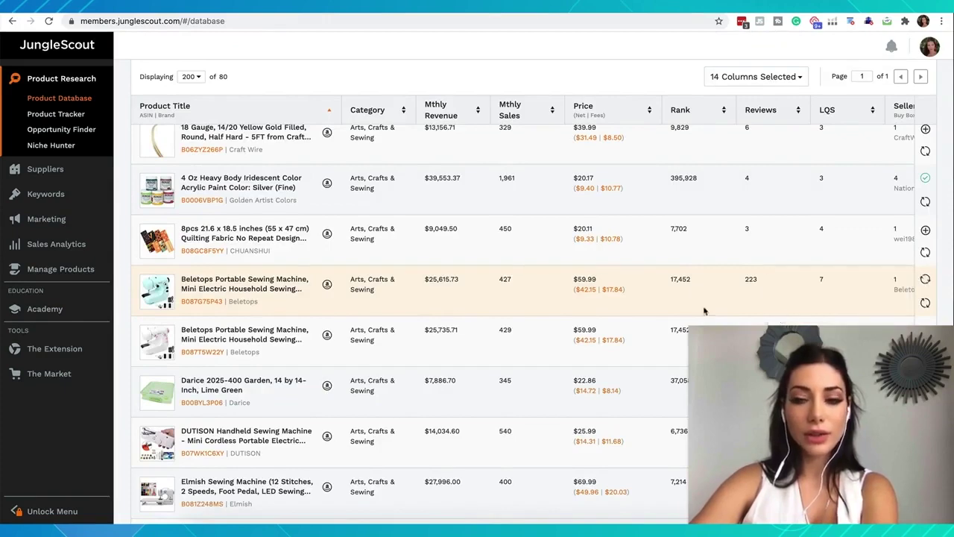
# Check the FBA profit calculation for the DUTISON handheld sewing machine and add the machine to the Arts product group.
pyautogui.scroll(-1, 180, 340)
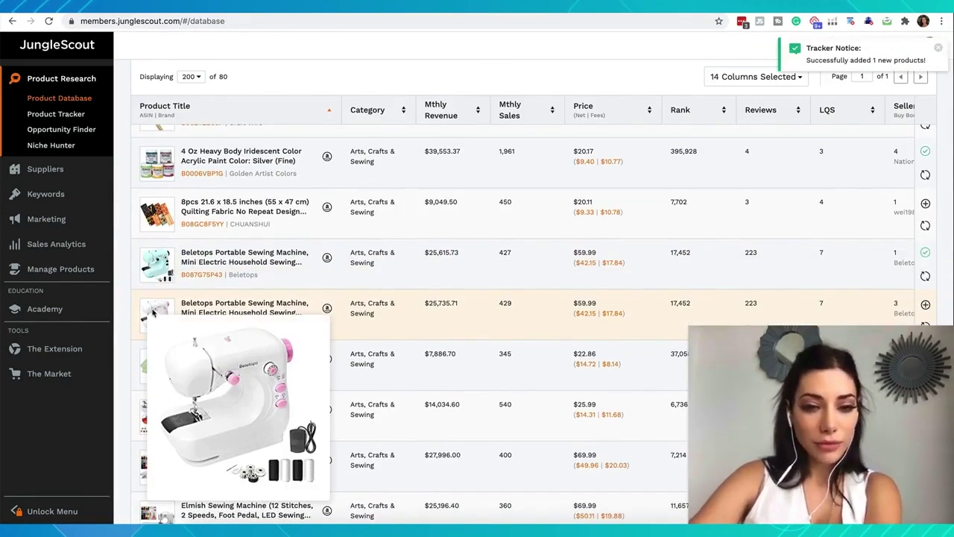
pyautogui.scroll(-3, 223, 284)
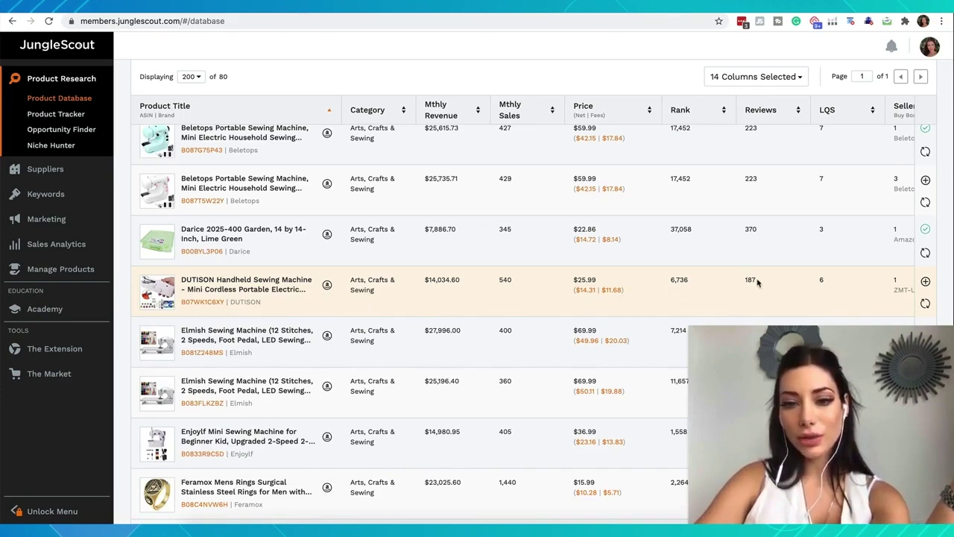
pyautogui.click(586, 291)
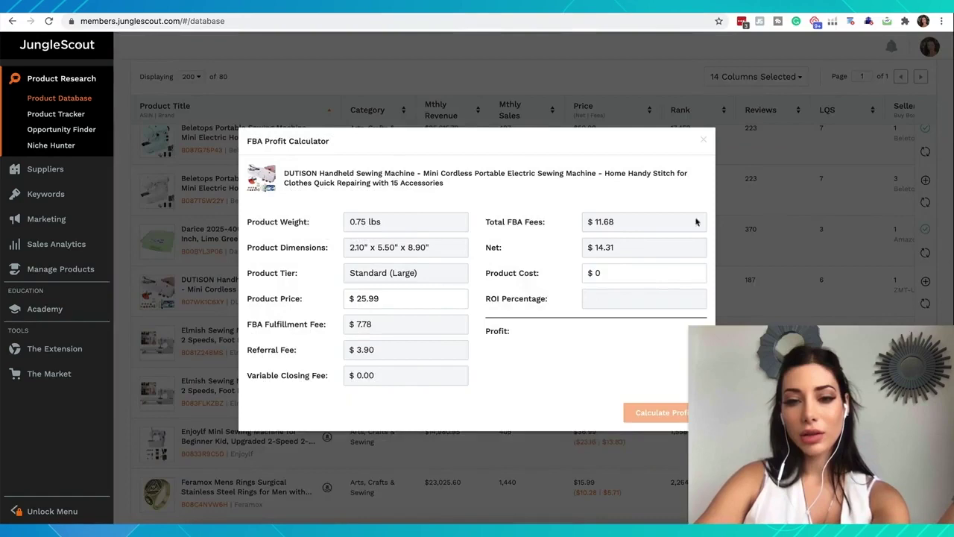
pyautogui.click(704, 141)
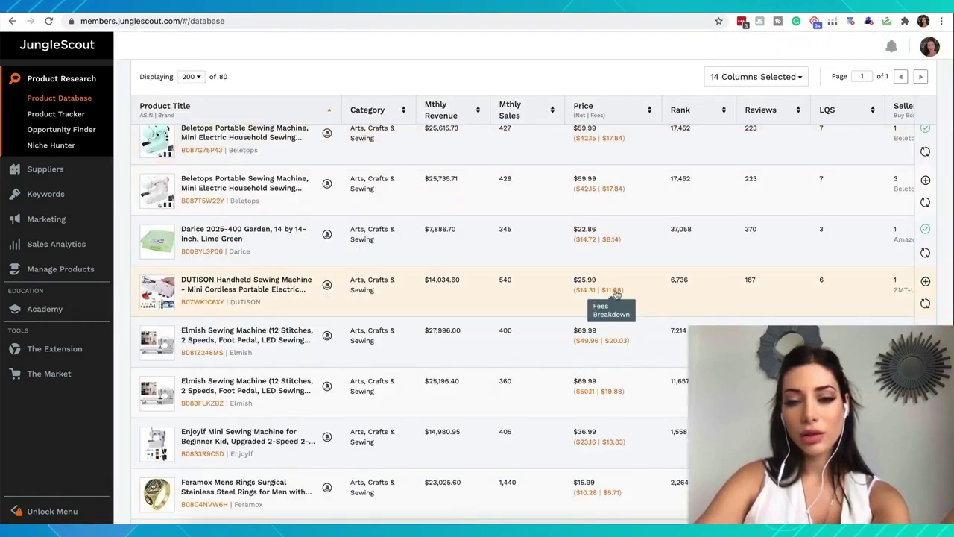
pyautogui.click(924, 281)
pyautogui.click(888, 315)
# Examine the listings further down the results, comparing the Feramox mens rings, the Darice case and the Firefly Craft glitter vinyl.
pyautogui.scroll(-3, 288, 324)
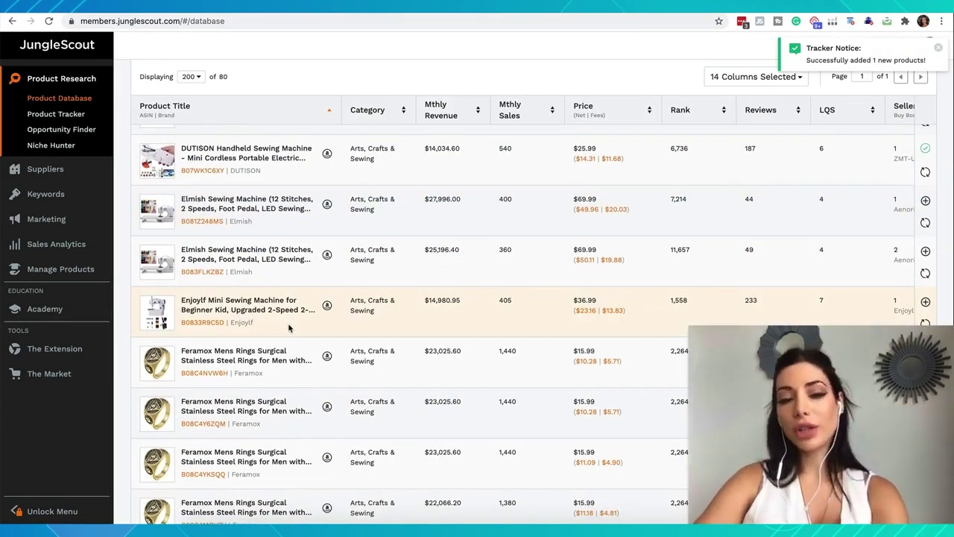
pyautogui.scroll(-3, 289, 328)
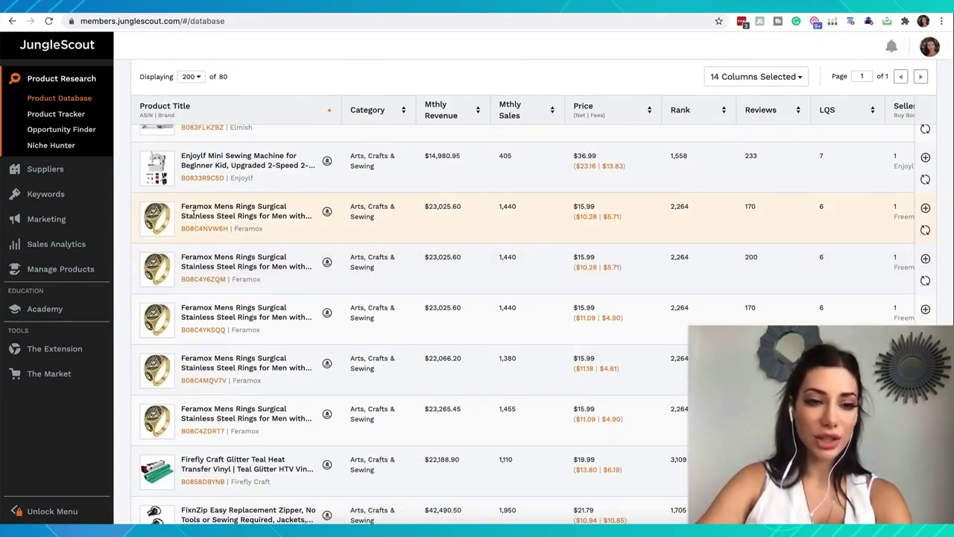
pyautogui.moveTo(154, 215)
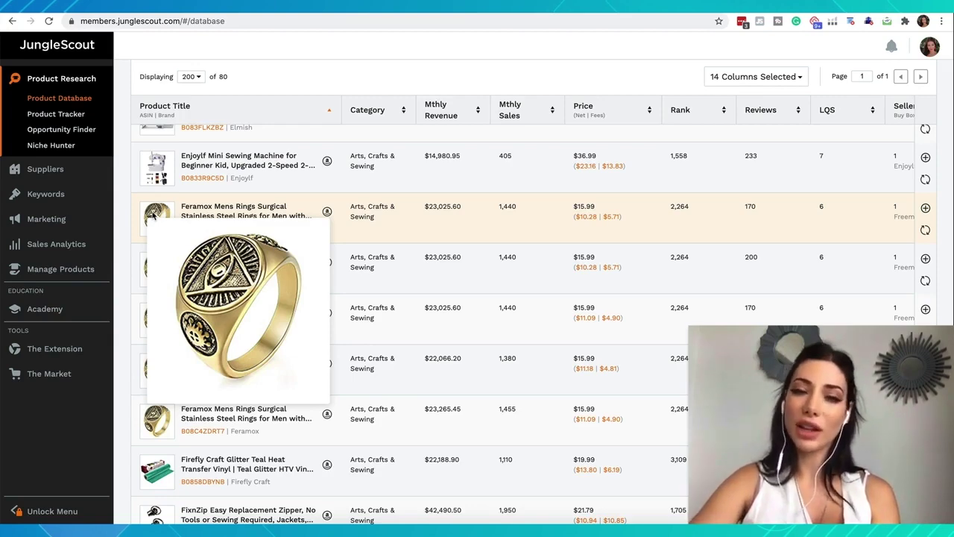
pyautogui.scroll(5, 153, 214)
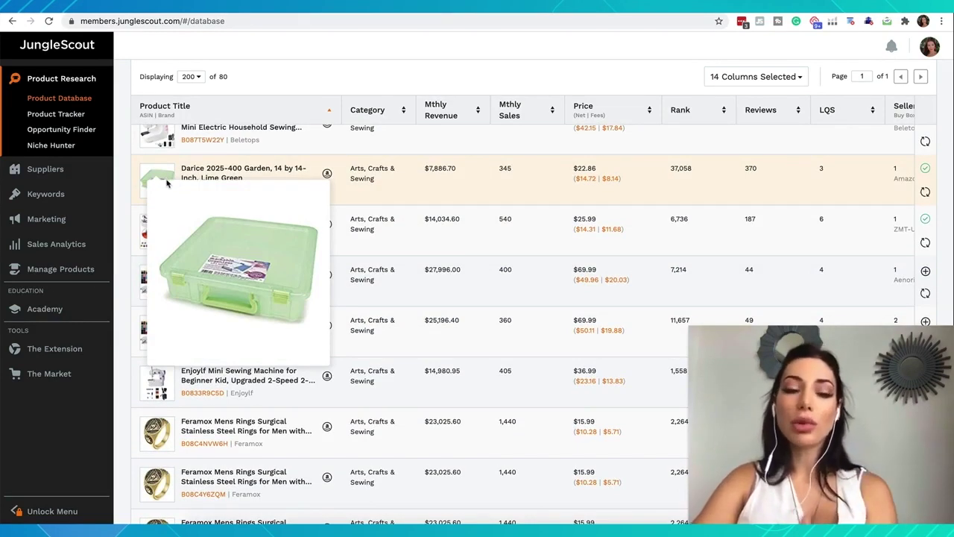
pyautogui.scroll(-3, 186, 306)
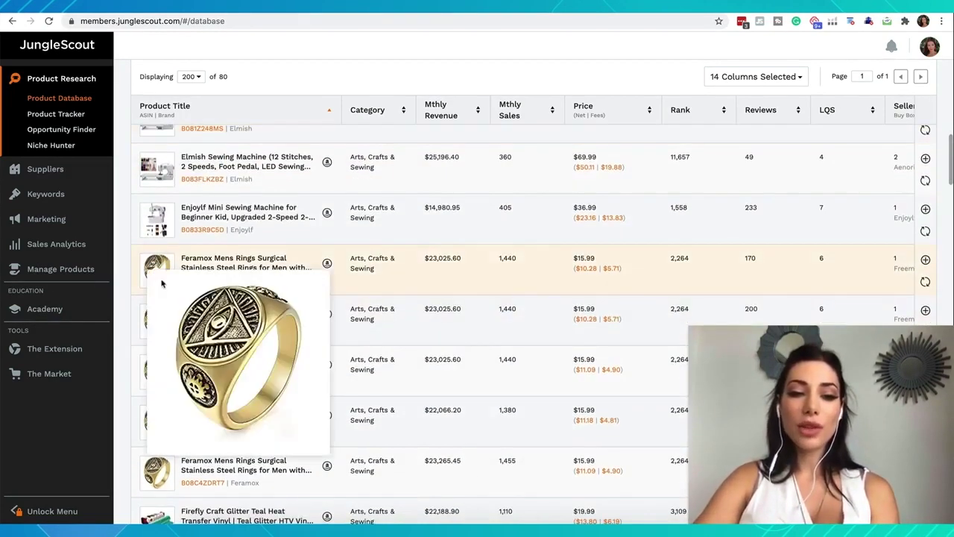
pyautogui.scroll(-4, 190, 275)
pyautogui.scroll(-1, 186, 268)
pyautogui.moveTo(165, 253)
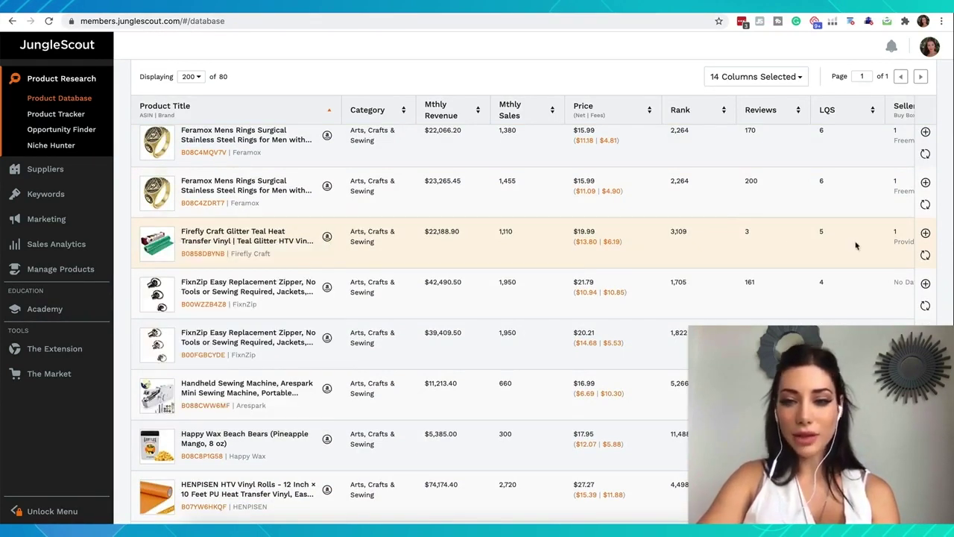
# Add the Firefly Craft teal glitter heat transfer vinyl to the Arts product group.
pyautogui.click(925, 234)
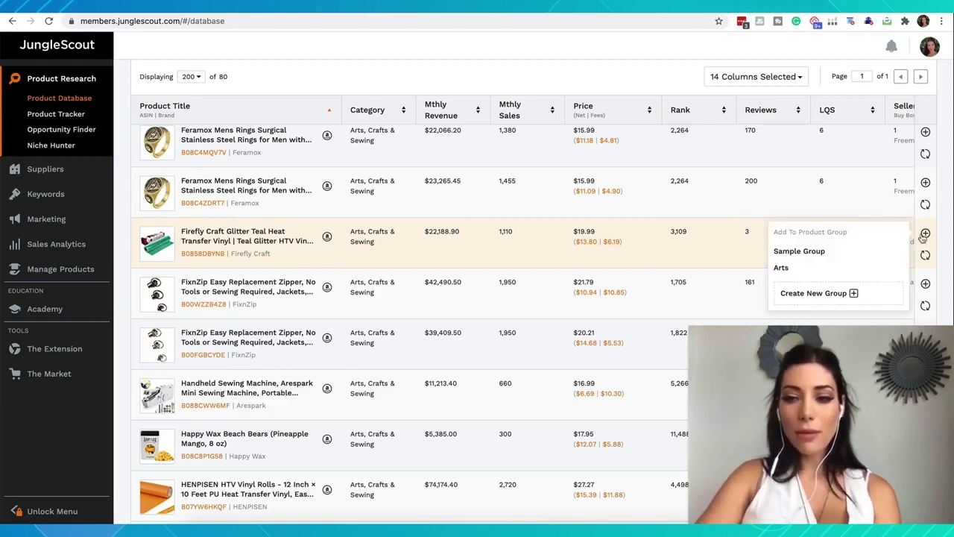
pyautogui.click(811, 267)
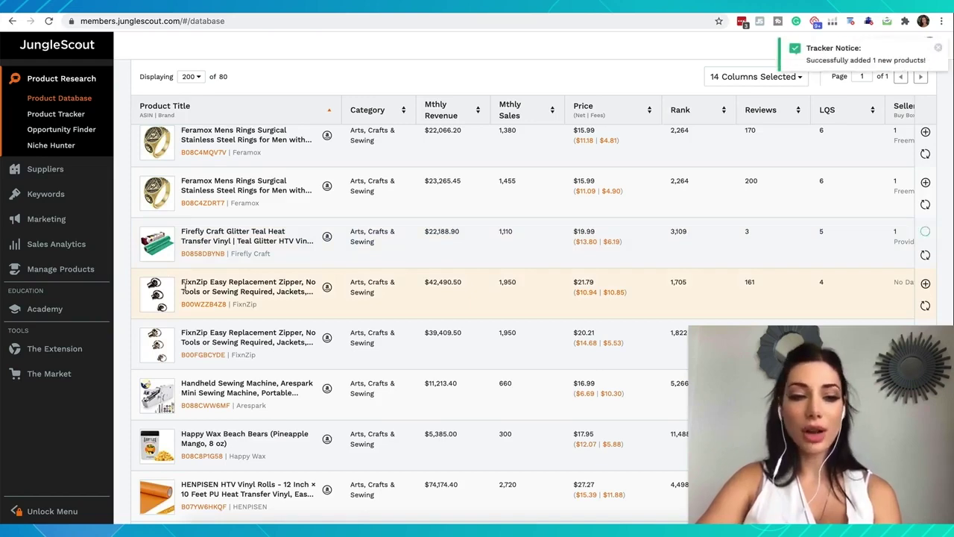
pyautogui.scroll(-1, 183, 287)
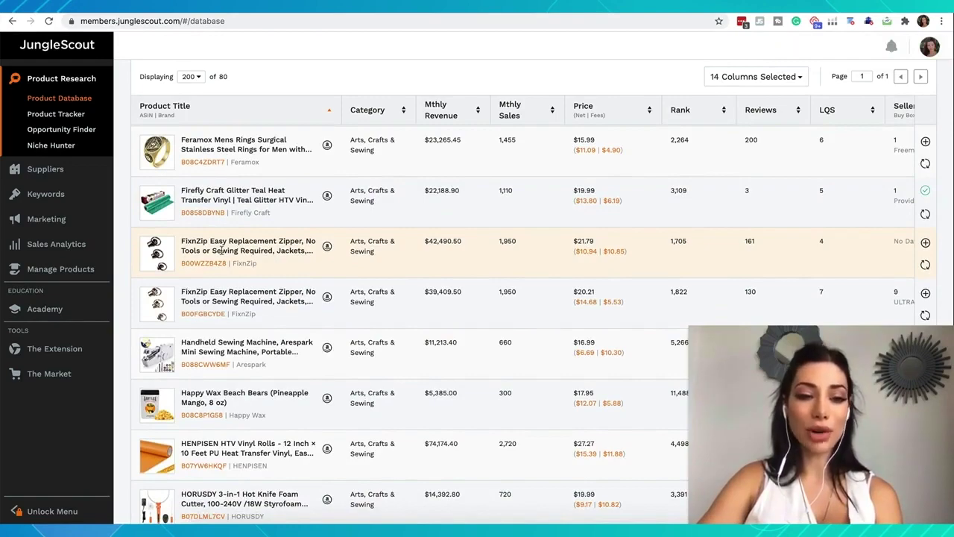
# Add the Baby category to the Arts, Crafts & Sewing selection and rerun the product search with the same filters.
pyautogui.scroll(-5, 212, 283)
pyautogui.scroll(-15, 207, 312)
pyautogui.scroll(-10, 206, 312)
pyautogui.scroll(20, 206, 311)
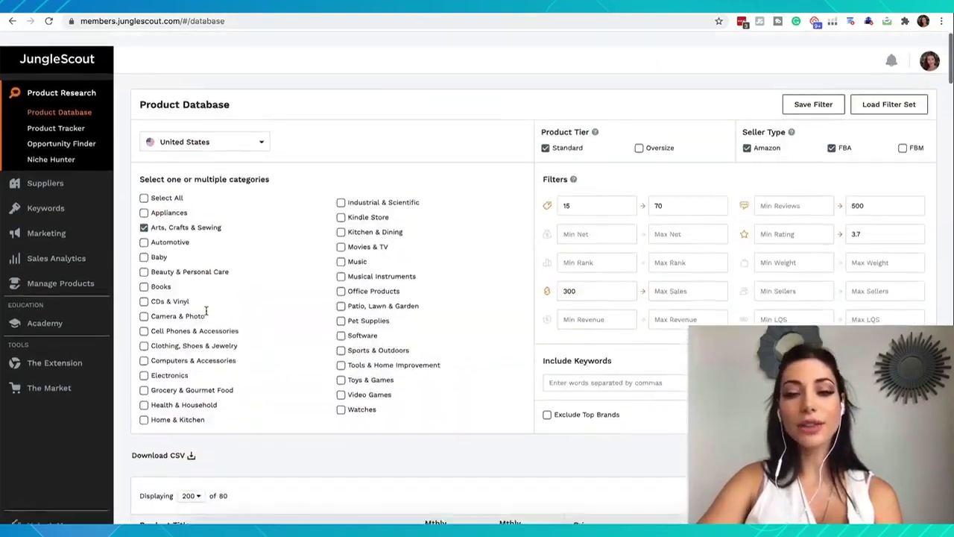
pyautogui.scroll(-5, 206, 310)
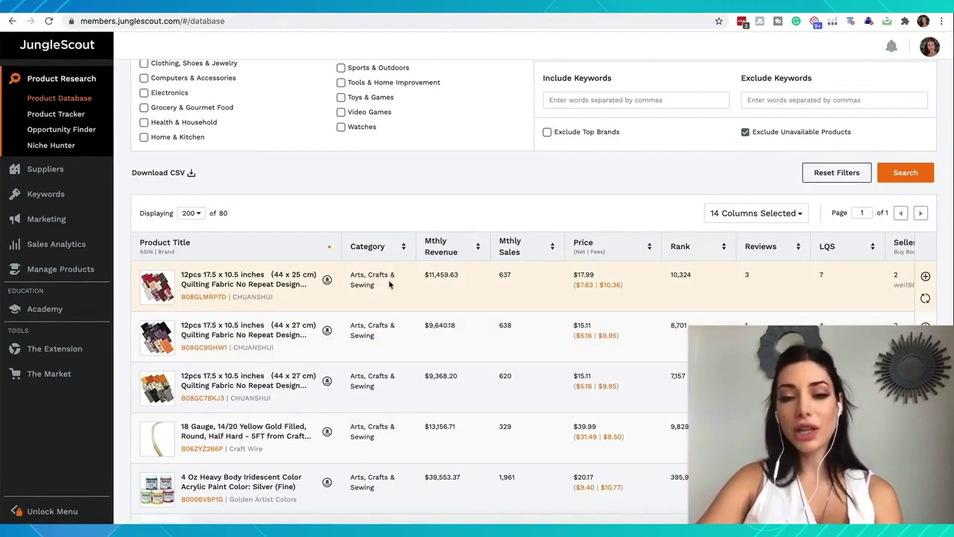
pyautogui.scroll(5, 389, 283)
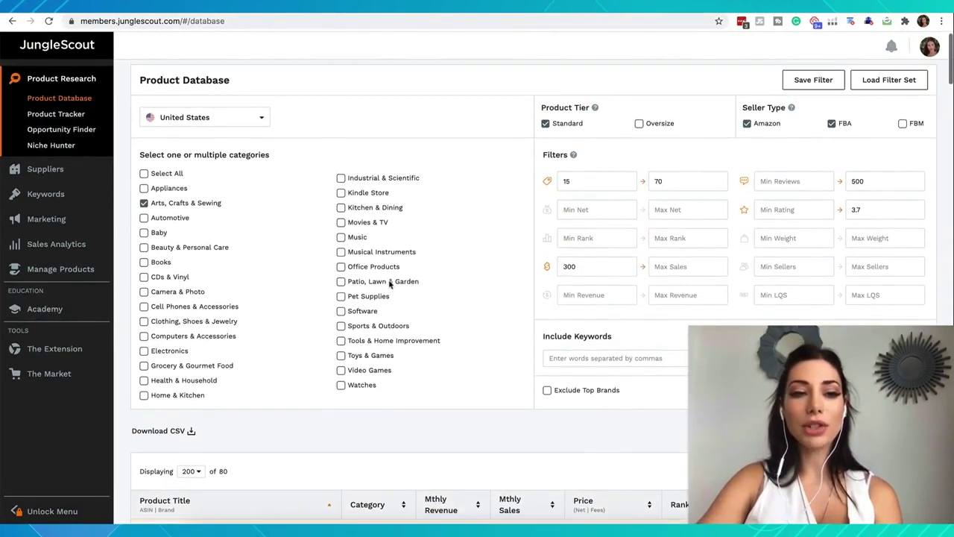
pyautogui.click(144, 232)
pyautogui.scroll(-1, 321, 454)
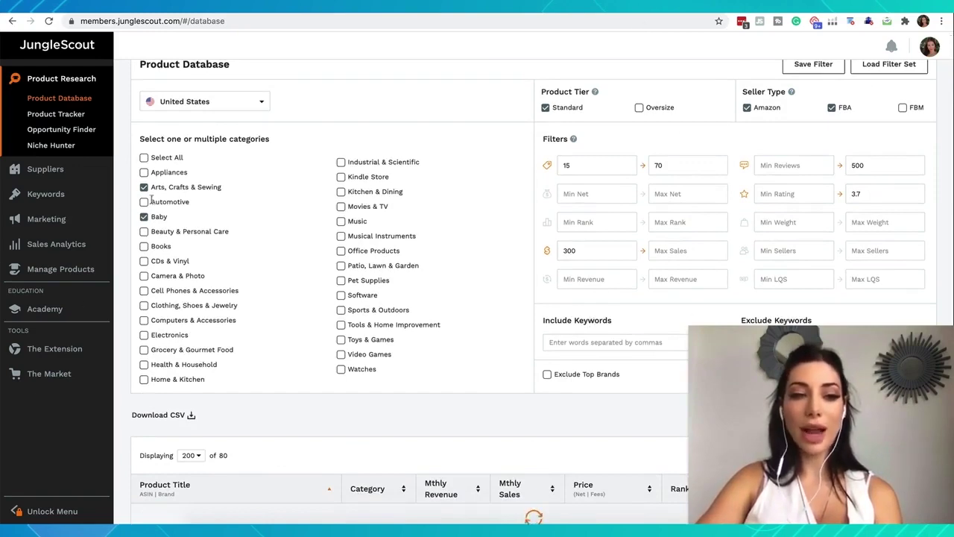
pyautogui.scroll(-5, 207, 429)
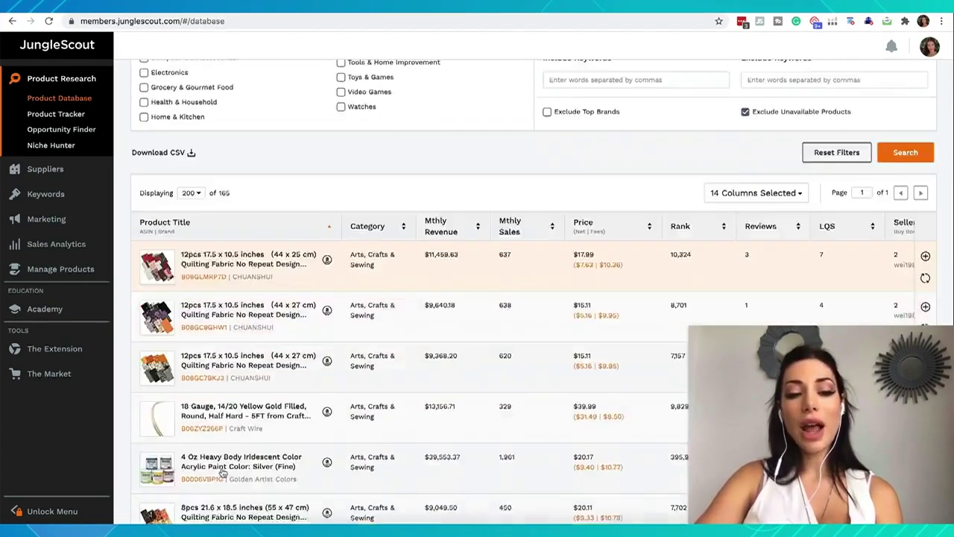
pyautogui.scroll(1, 227, 186)
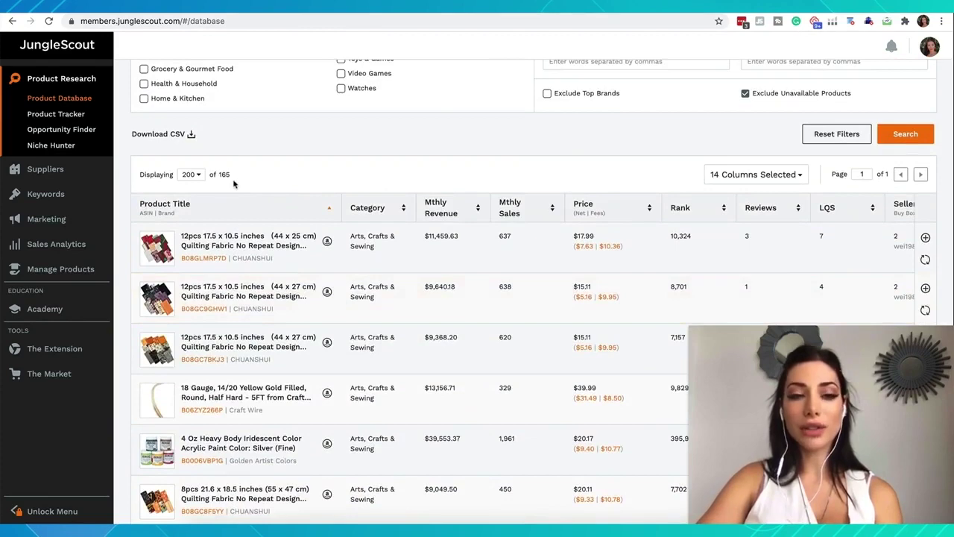
# Open the Amazon listing of the DUTISON handheld sewing machine from the Product Tracker.
pyautogui.scroll(3, 234, 184)
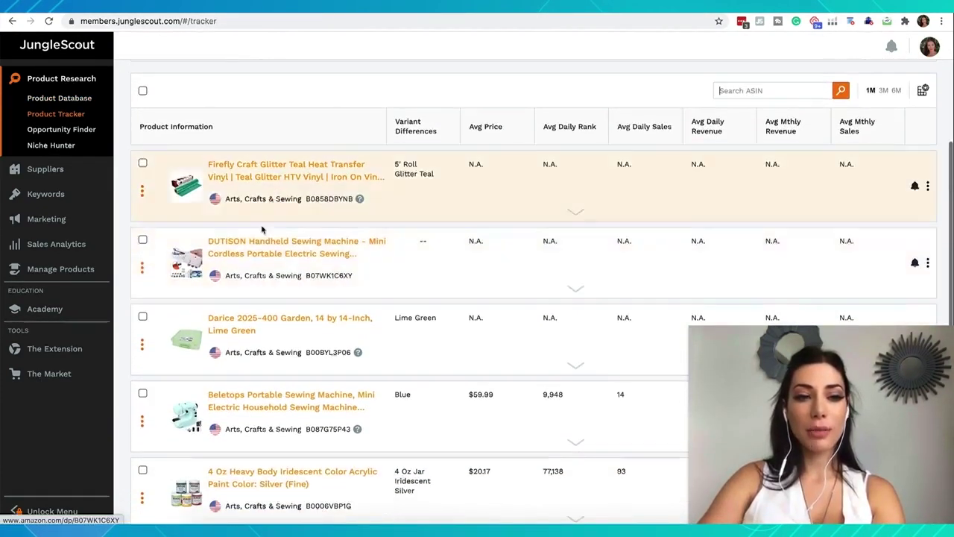
pyautogui.scroll(-1, 306, 212)
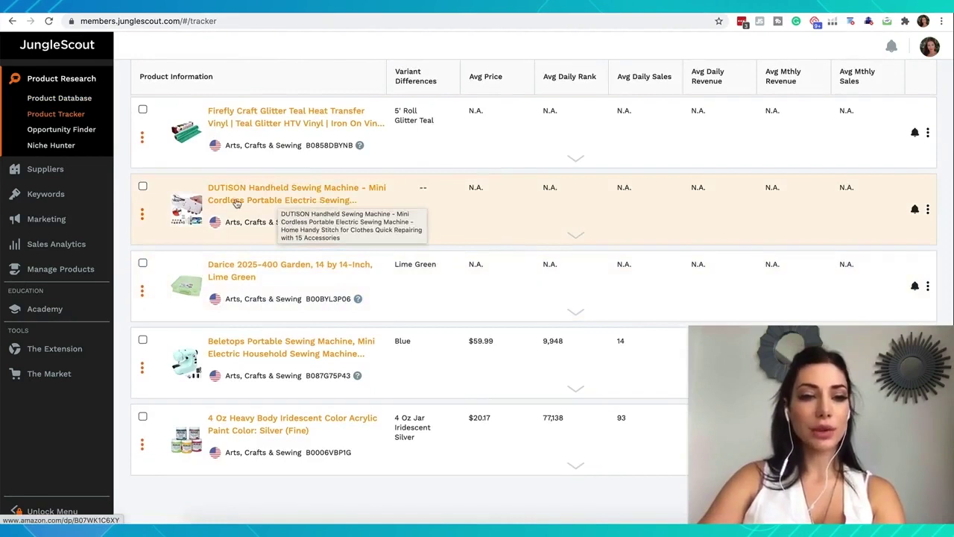
pyautogui.click(273, 208)
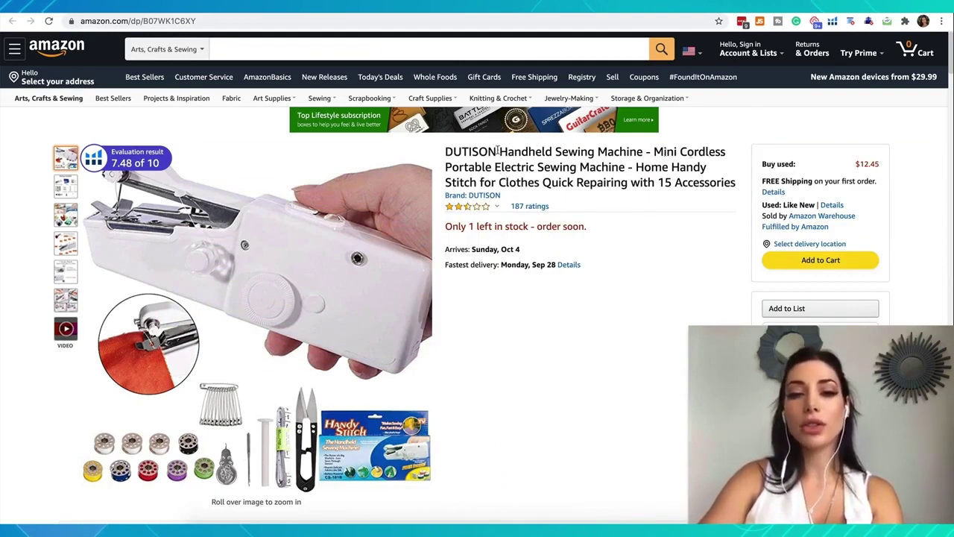
# Copy the start of the listing title into the Amazon search and remove the brand, leaving "Handheld Sewing Machine".
pyautogui.moveTo(639, 151); pyautogui.dragTo(446, 151)
pyautogui.hotkey('ctrl', 'c')
pyautogui.click(267, 49)
pyautogui.hotkey('ctrl', 'v')
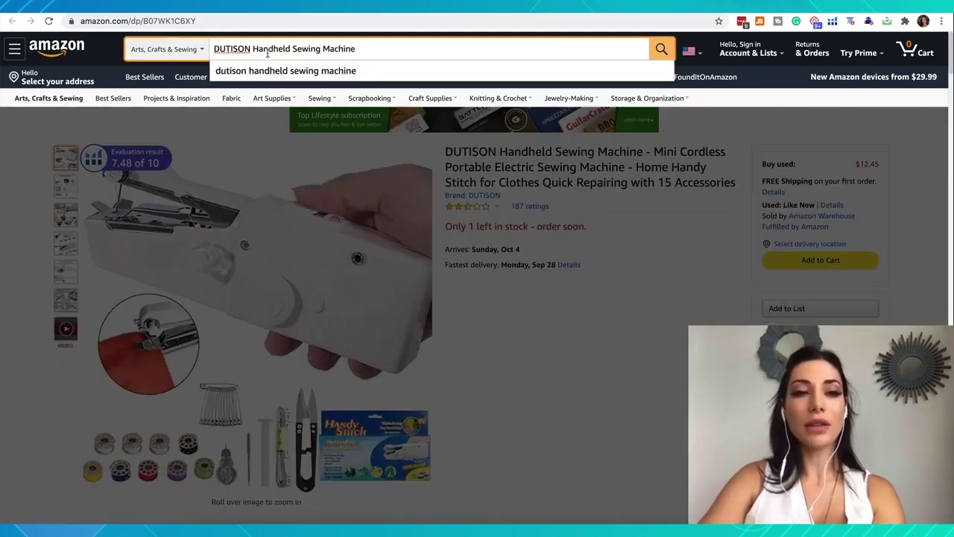
pyautogui.moveTo(252, 49); pyautogui.dragTo(226, 49)
pyautogui.press('BackSpace')
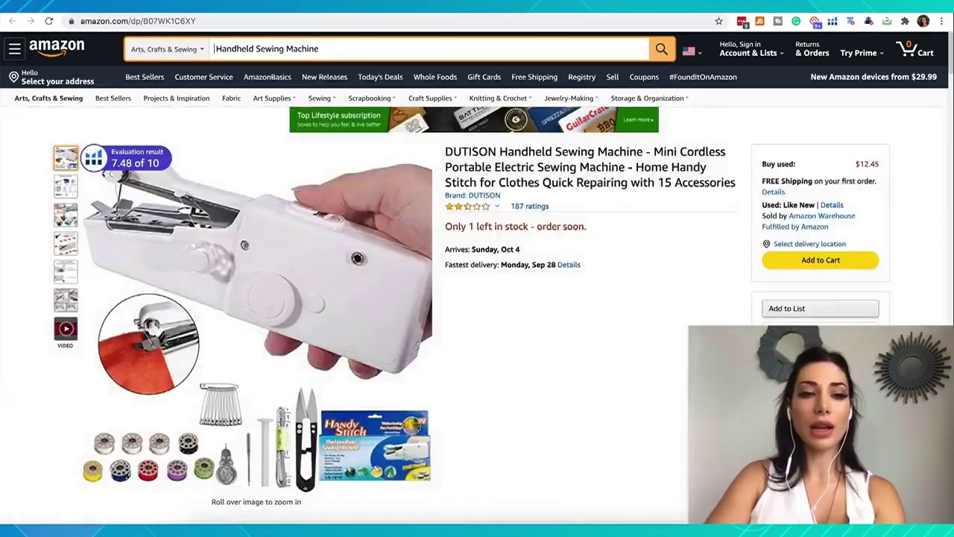
pyautogui.press('Delete')
# Widen the Amazon search to All Departments and run it.
pyautogui.click(196, 49)
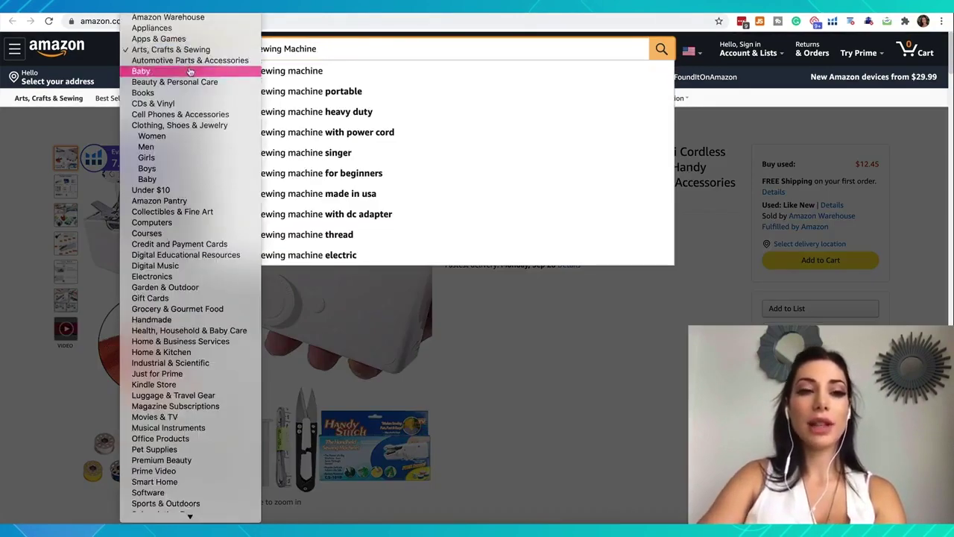
pyautogui.click(192, 47)
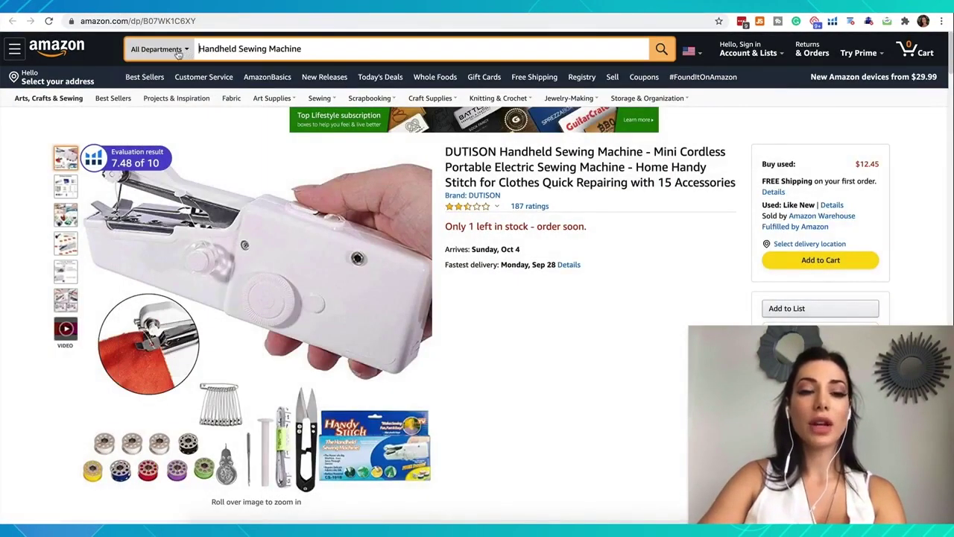
pyautogui.click(661, 48)
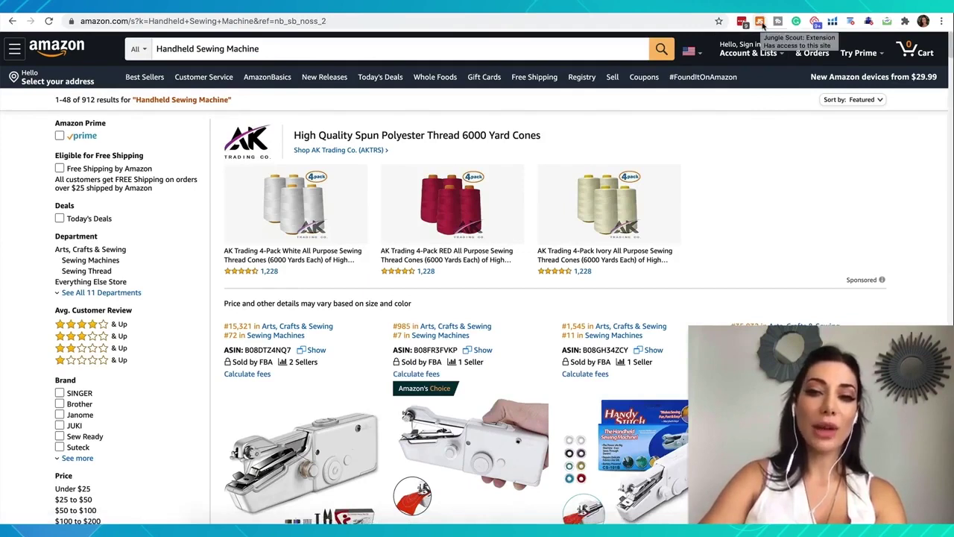
# Run the Jungle Scout extension on the search results and review the first listed sewing machines.
pyautogui.click(760, 23)
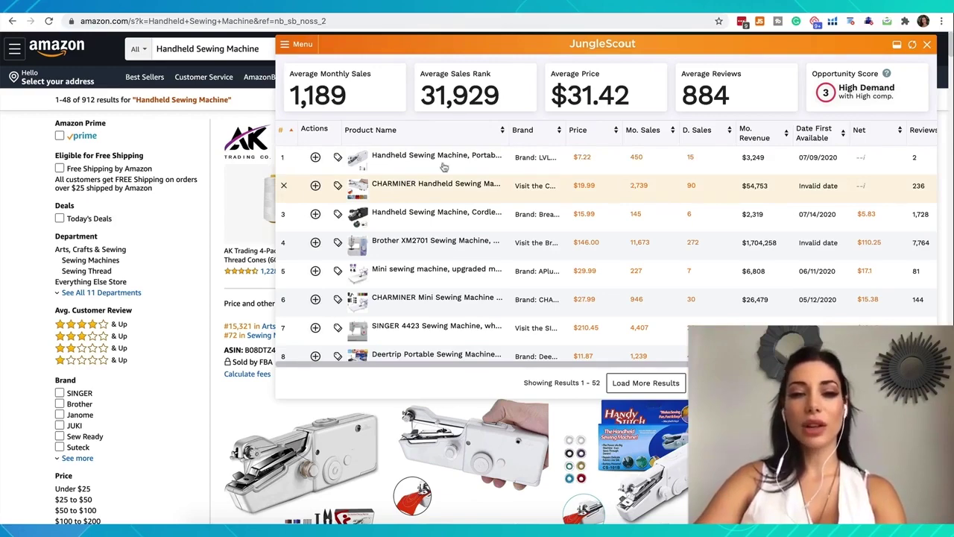
pyautogui.moveTo(443, 166)
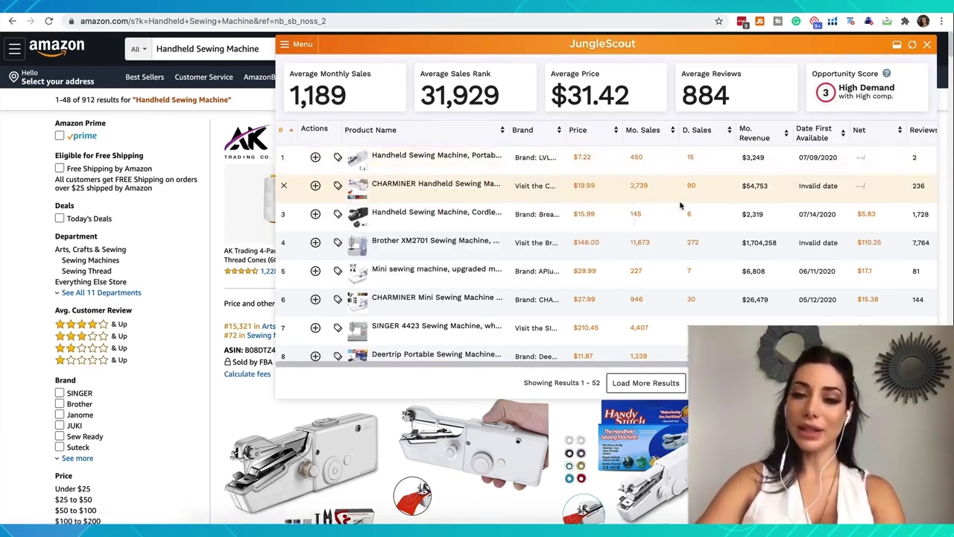
pyautogui.scroll(-1, 649, 299)
pyautogui.scroll(1, 641, 292)
pyautogui.moveTo(387, 191)
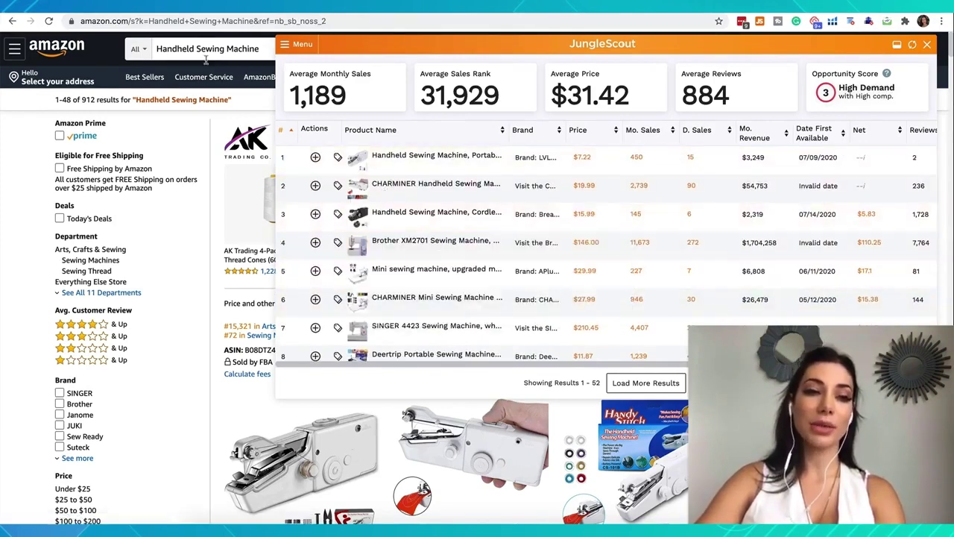
# Remove the Brother XM2701, the upgraded mini sewing machine, the CHARMINER Mini and the SINGER 4423 from the extension's table.
pyautogui.moveTo(368, 249)
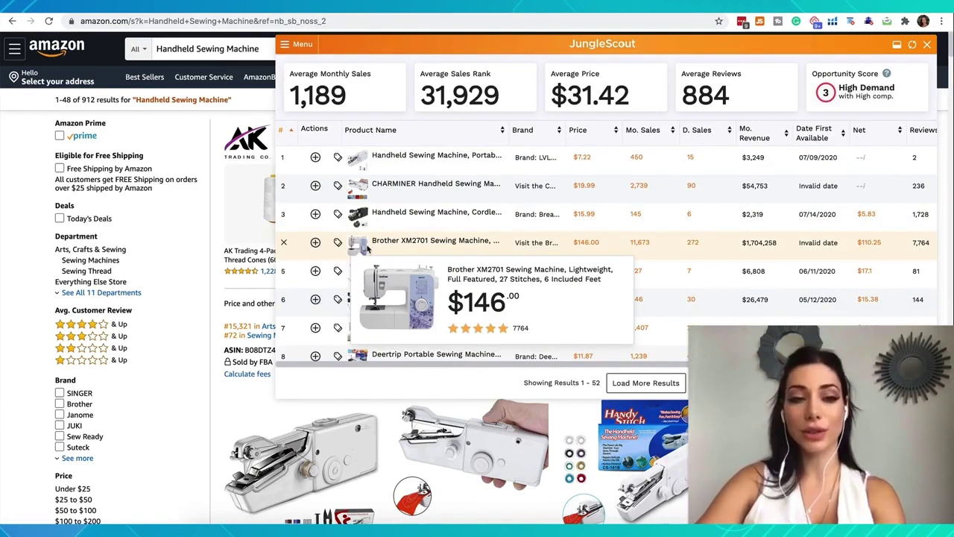
pyautogui.click(284, 243)
pyautogui.moveTo(373, 249)
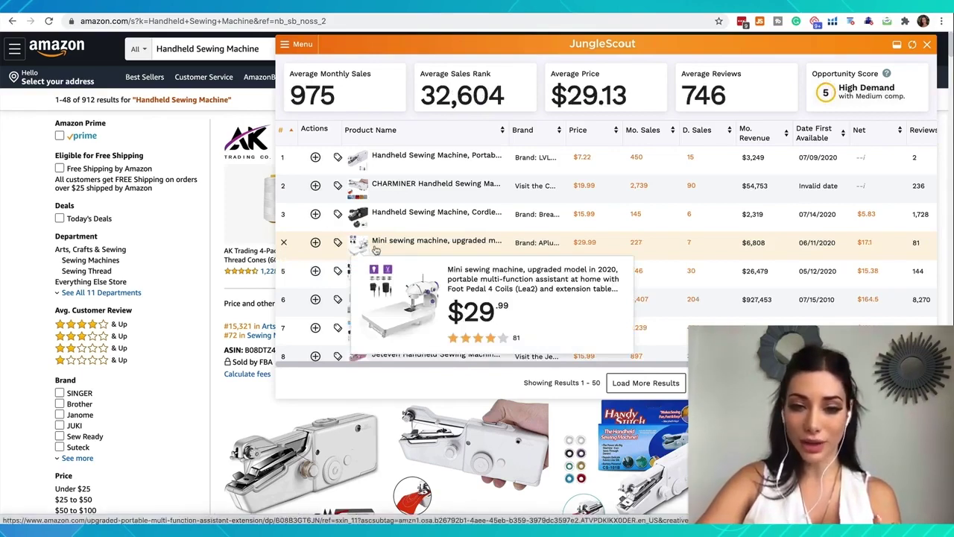
pyautogui.click(283, 244)
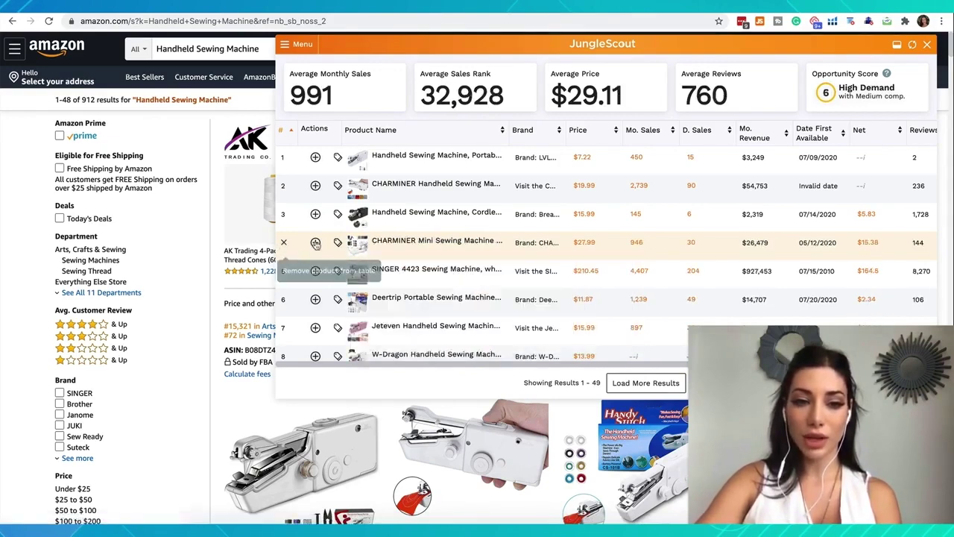
pyautogui.click(284, 244)
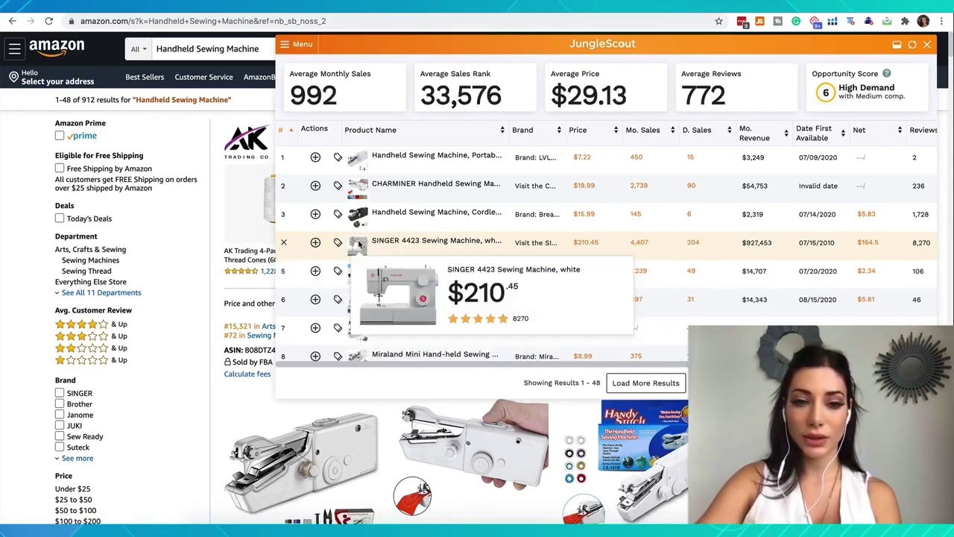
pyautogui.click(284, 244)
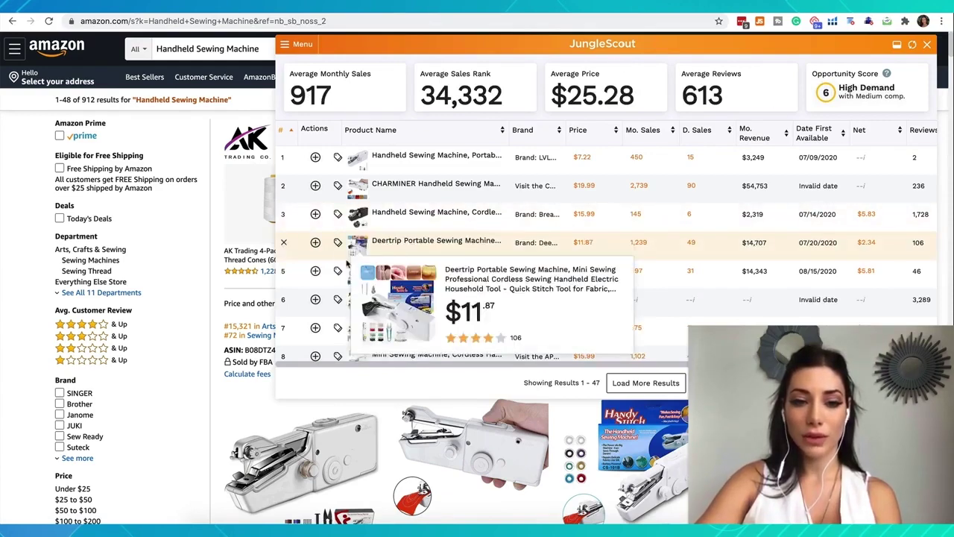
# Check the product previews further down the table and remove the KPCB Mini Sewing Machine.
pyautogui.scroll(-1, 349, 274)
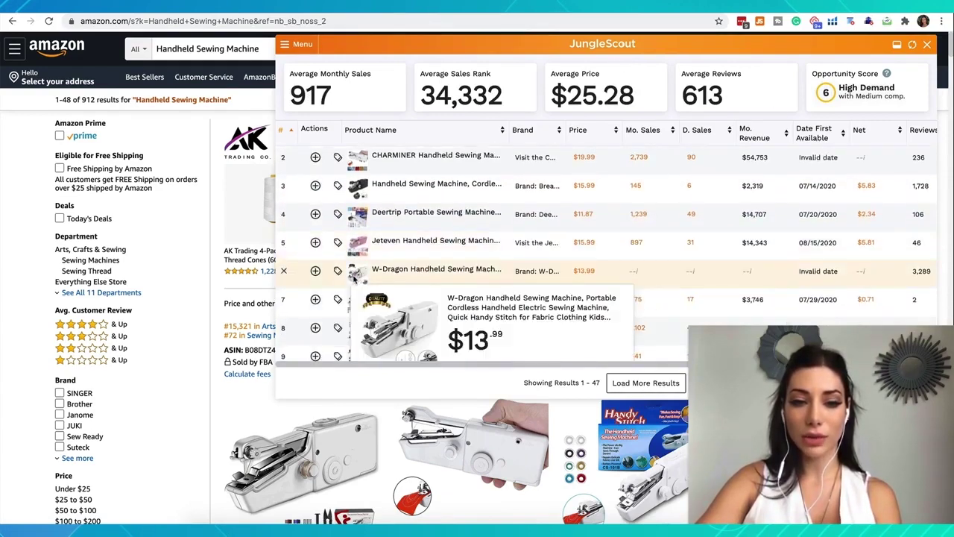
pyautogui.scroll(-3, 339, 306)
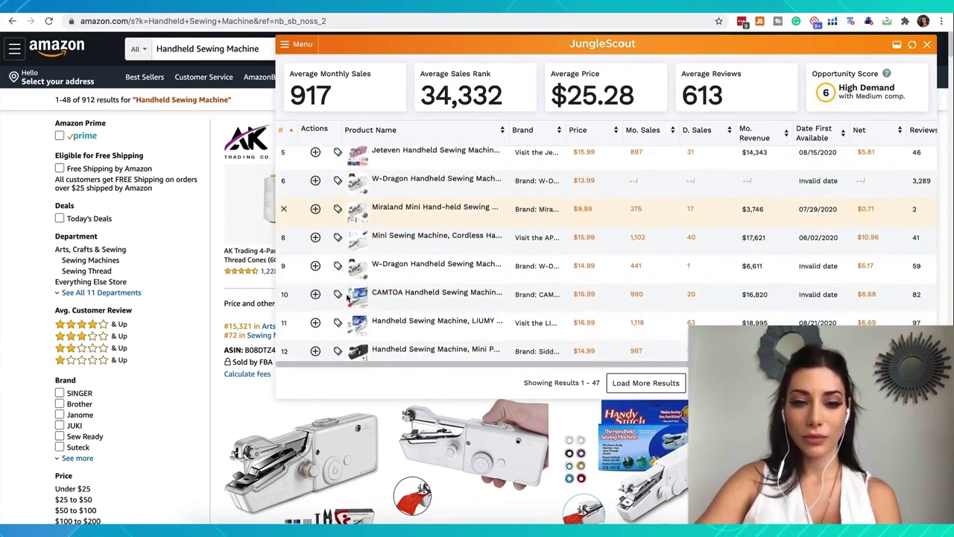
pyautogui.moveTo(359, 280)
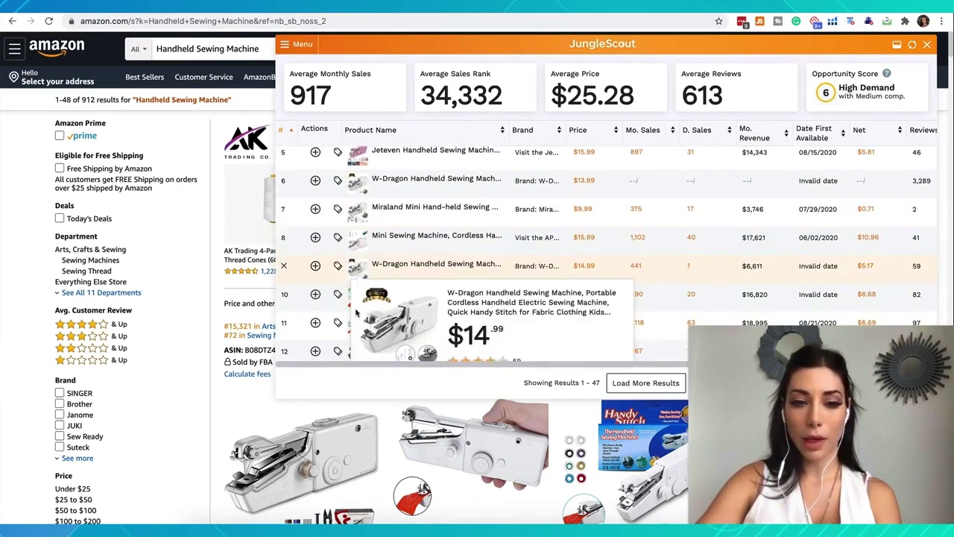
pyautogui.scroll(-3, 348, 246)
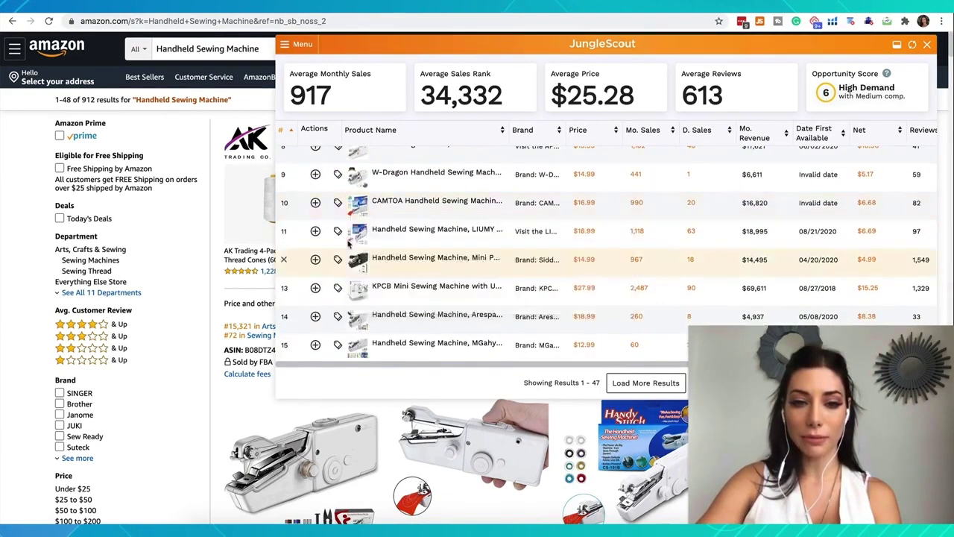
pyautogui.moveTo(357, 297)
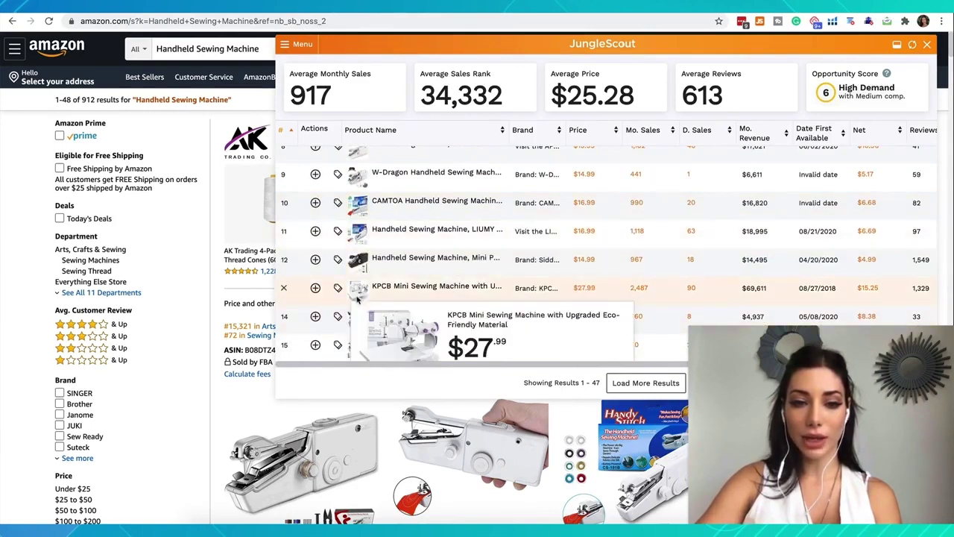
pyautogui.scroll(-4, 357, 297)
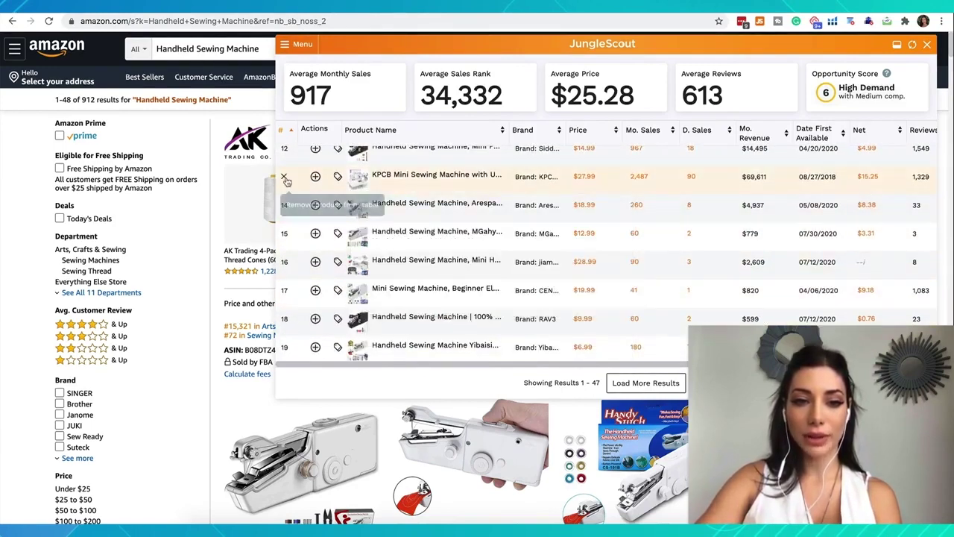
pyautogui.click(285, 178)
# Preview the following handheld models and remove the Varmax Mini Sewing Machine priced at $29.99 from the table.
pyautogui.moveTo(358, 179)
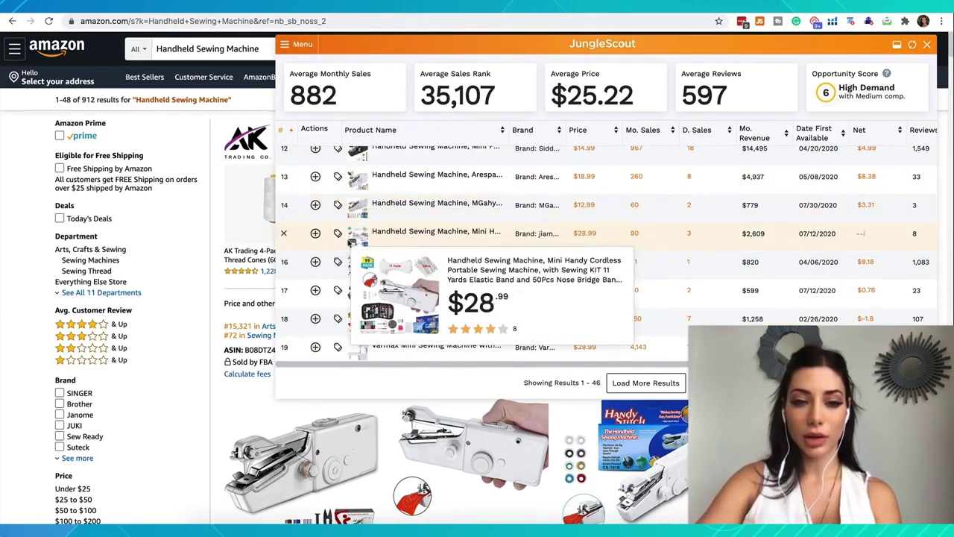
pyautogui.moveTo(350, 290)
pyautogui.scroll(-1, 350, 295)
pyautogui.scroll(-3, 350, 296)
pyautogui.click(284, 227)
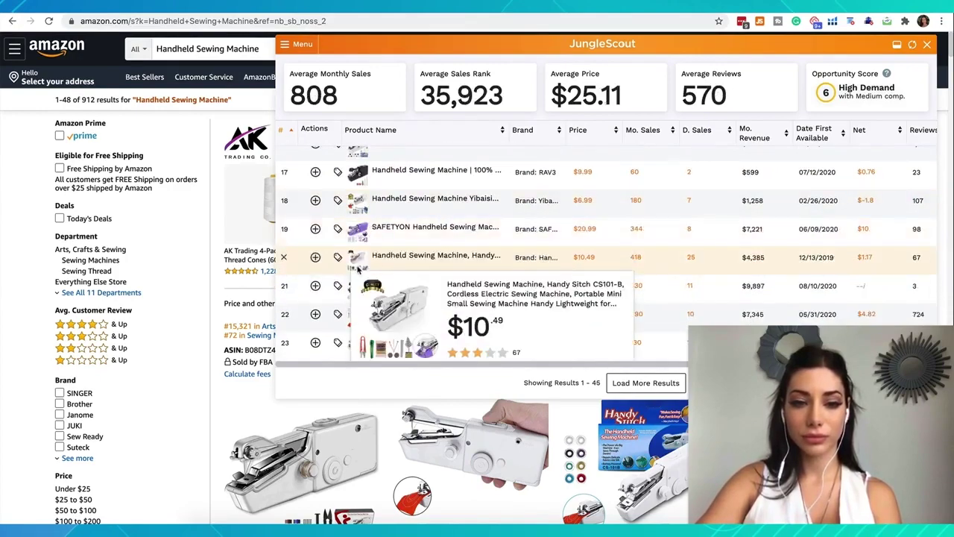
# Remove the remaining non-handheld machines further down the table, including the $34.99 Varmax and the SINGER Start 1304.
pyautogui.scroll(-10, 354, 268)
pyautogui.click(284, 182)
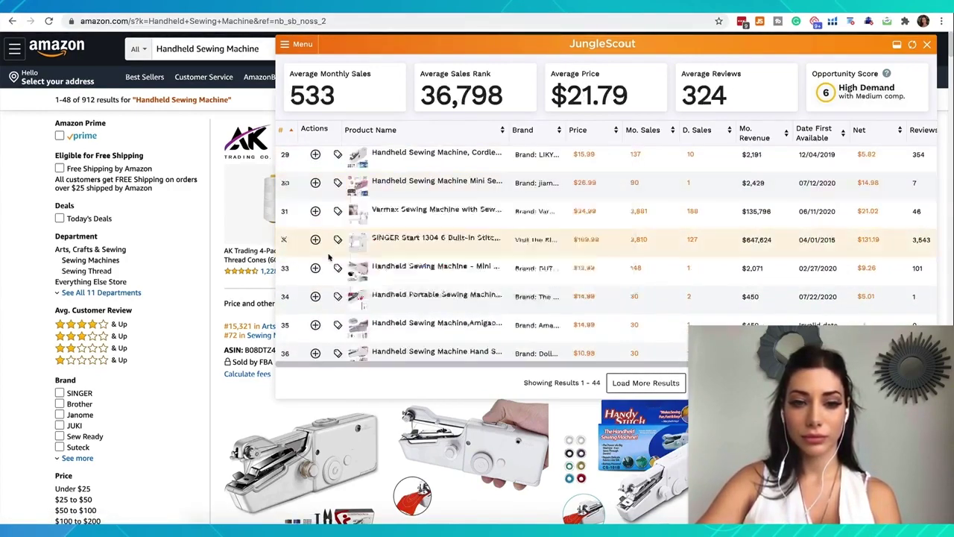
pyautogui.click(284, 210)
pyautogui.click(284, 211)
pyautogui.scroll(-2, 351, 257)
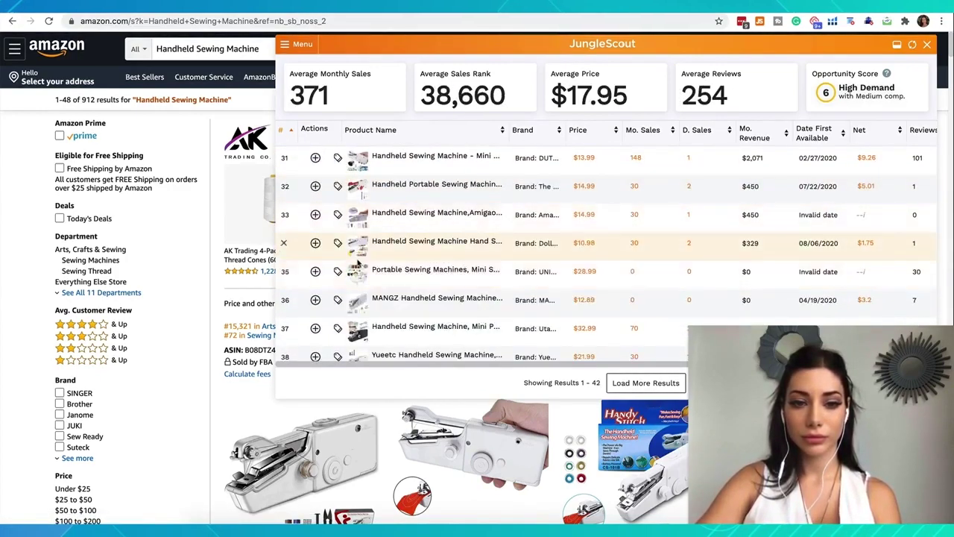
# Preview the last handheld listings in the extension's table and remove the $45.99 Mini Portable Sewing Machine Kit.
pyautogui.scroll(-1, 358, 264)
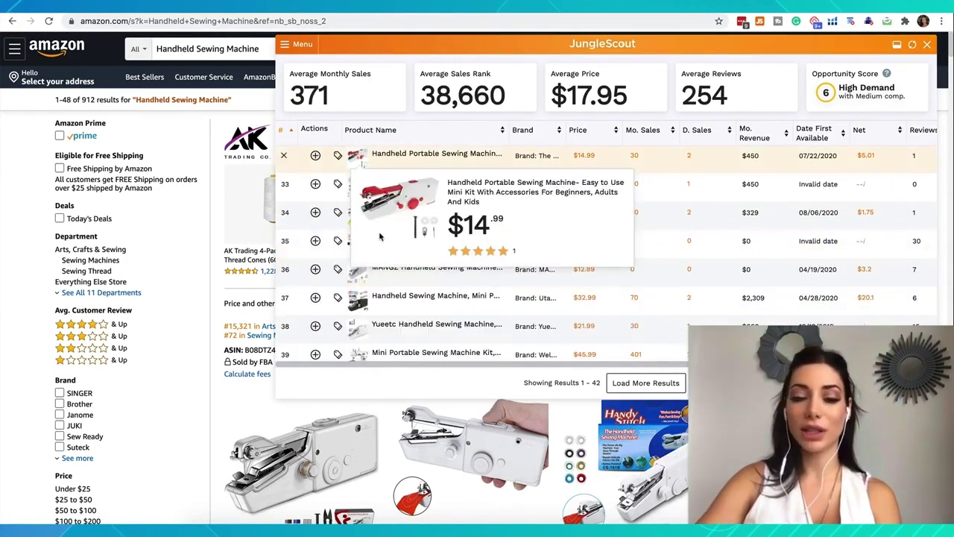
pyautogui.moveTo(356, 242)
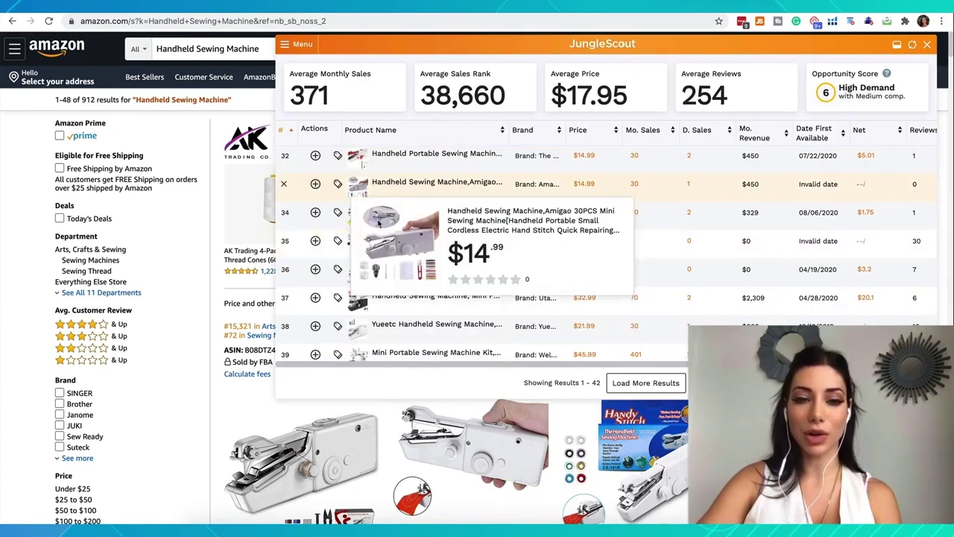
pyautogui.moveTo(353, 219)
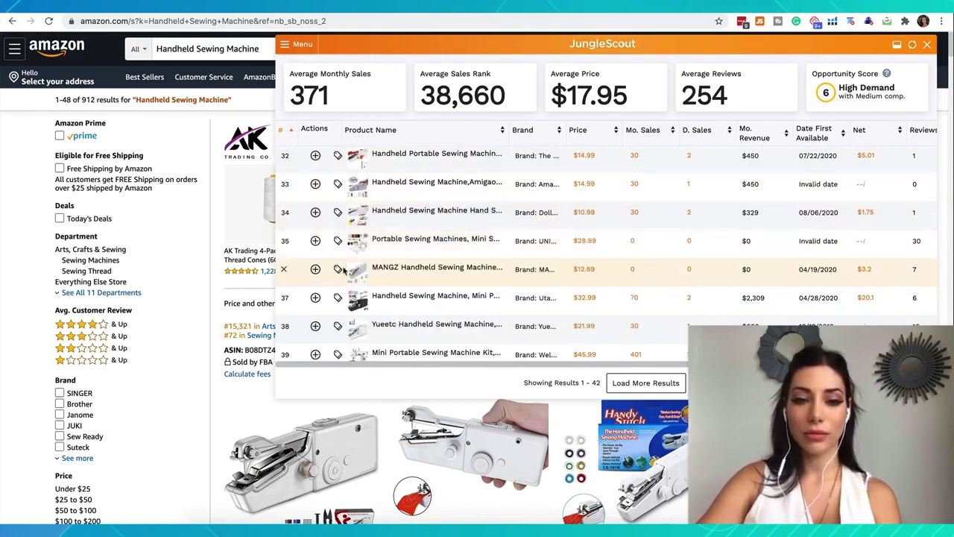
pyautogui.scroll(-2, 346, 254)
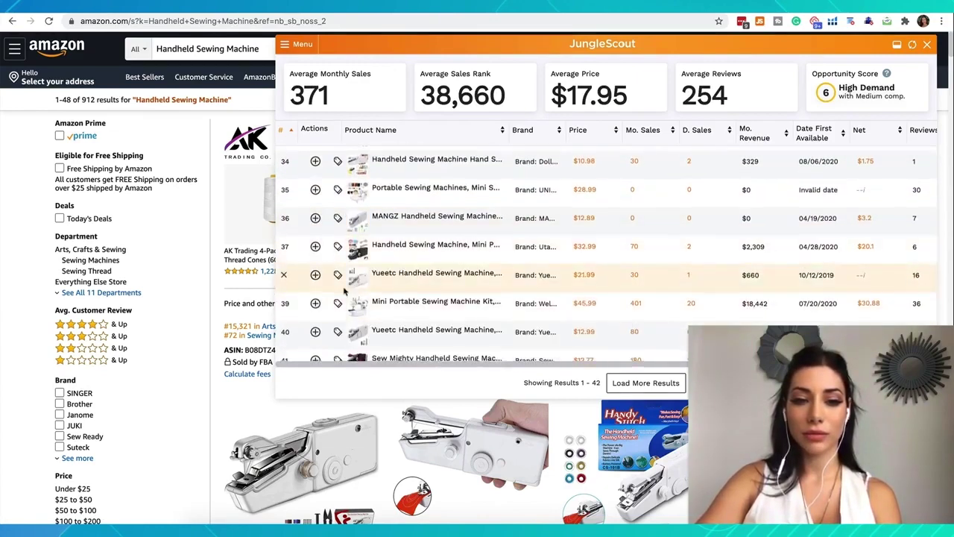
pyautogui.scroll(-4, 345, 302)
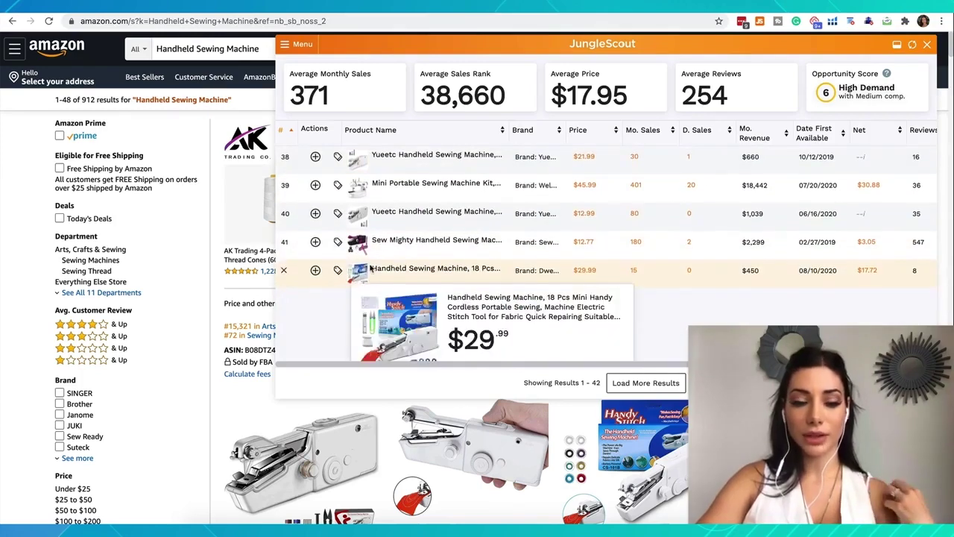
pyautogui.click(284, 185)
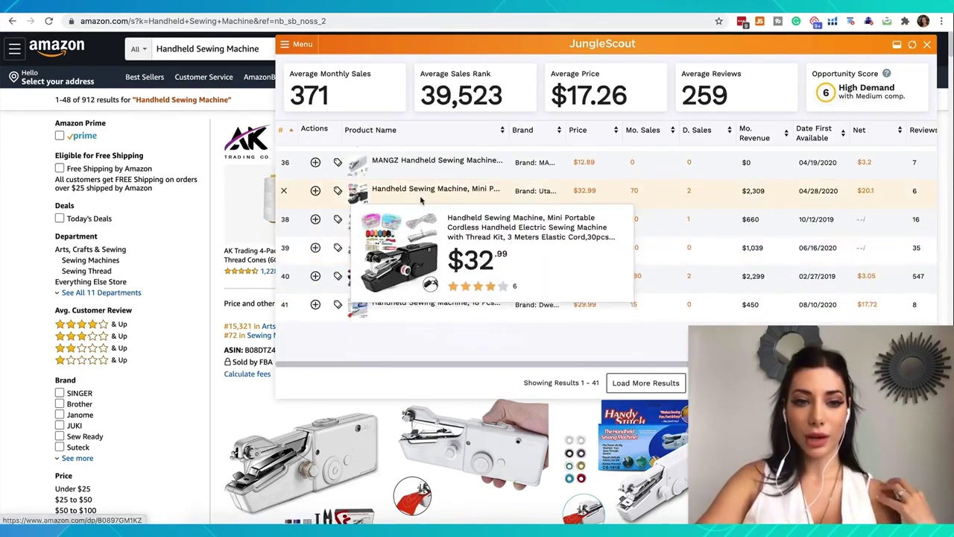
# Examine price, monthly sales, monthly revenue, net and review figures for the first listings in the cleaned-up table.
pyautogui.scroll(5, 421, 187)
pyautogui.scroll(2, 414, 180)
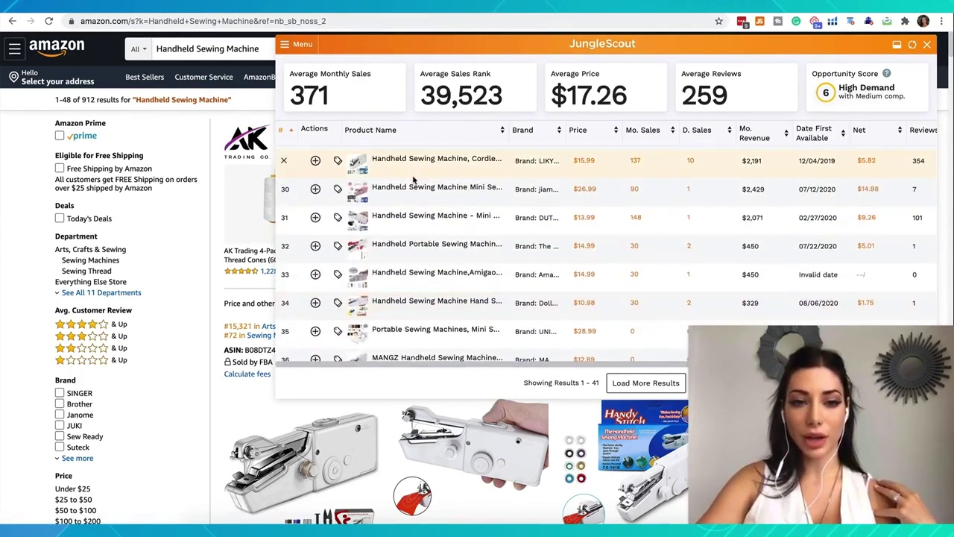
pyautogui.scroll(10, 414, 180)
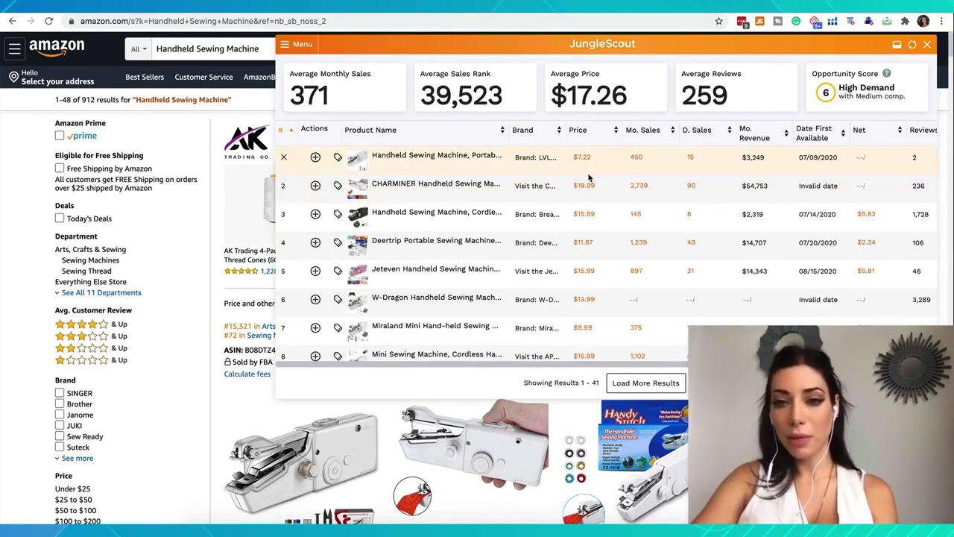
pyautogui.hscroll(3, 588, 178)
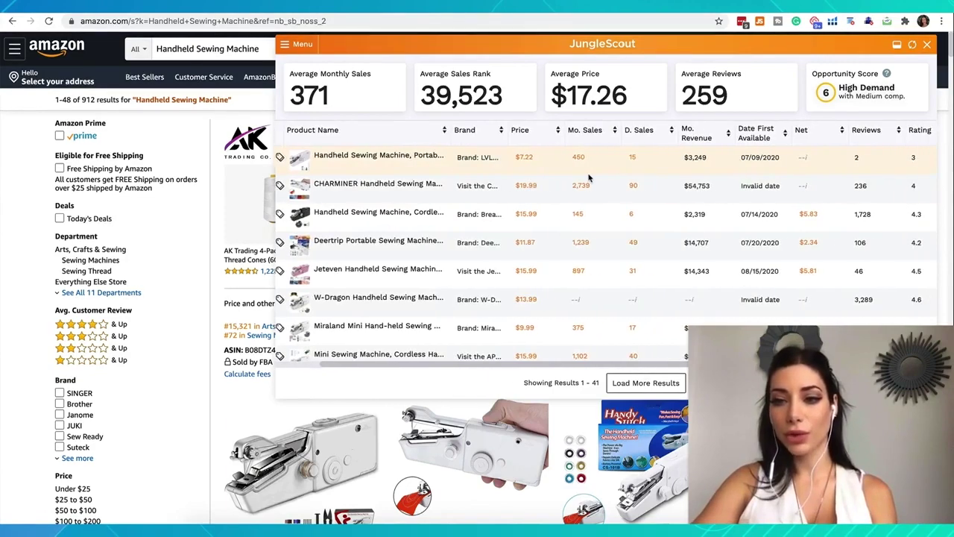
pyautogui.hscroll(3, 589, 178)
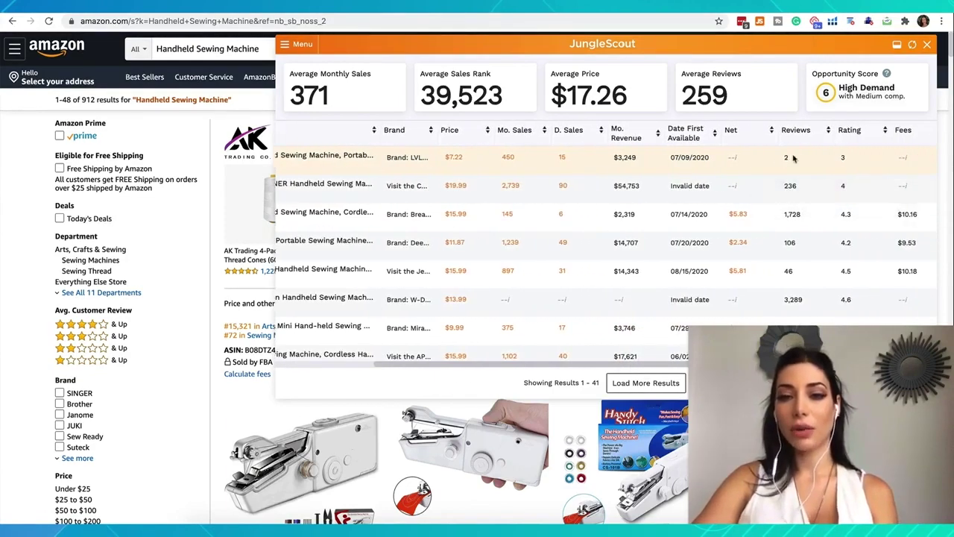
pyautogui.hscroll(-1, 794, 158)
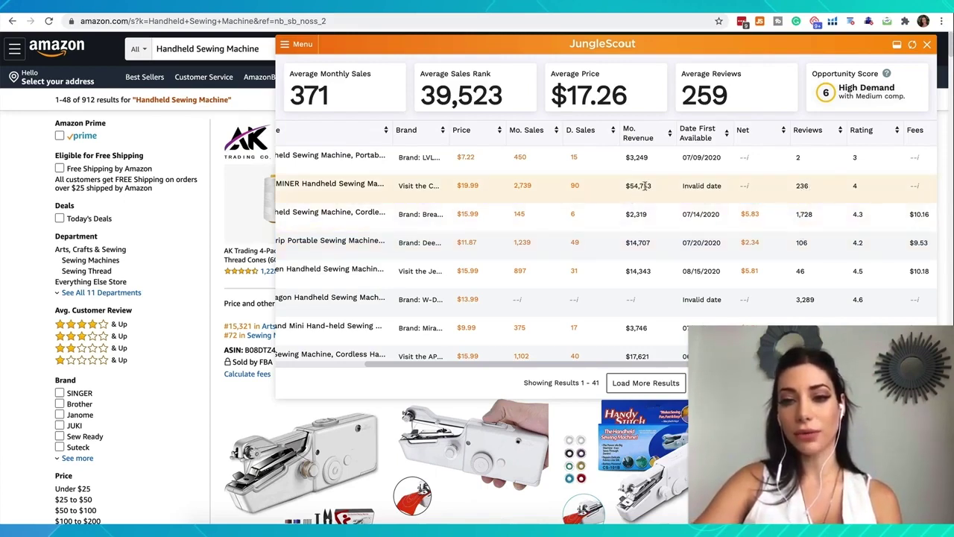
pyautogui.moveTo(743, 189)
pyautogui.scroll(-1, 744, 190)
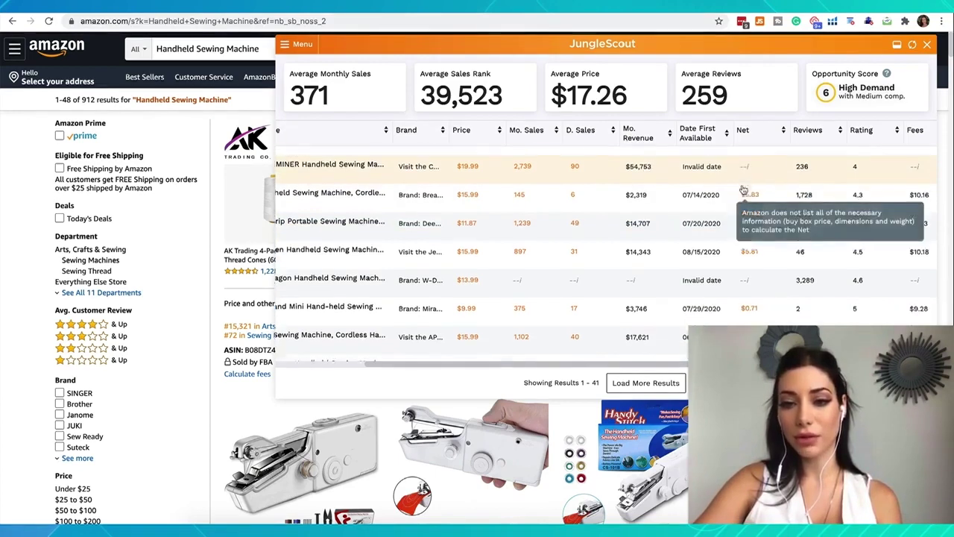
pyautogui.scroll(-1, 743, 189)
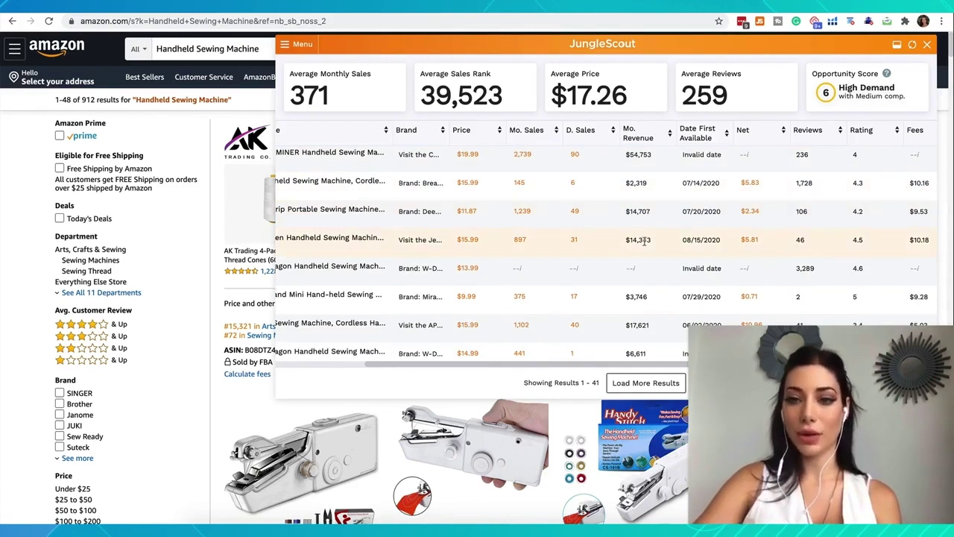
pyautogui.scroll(-1, 806, 253)
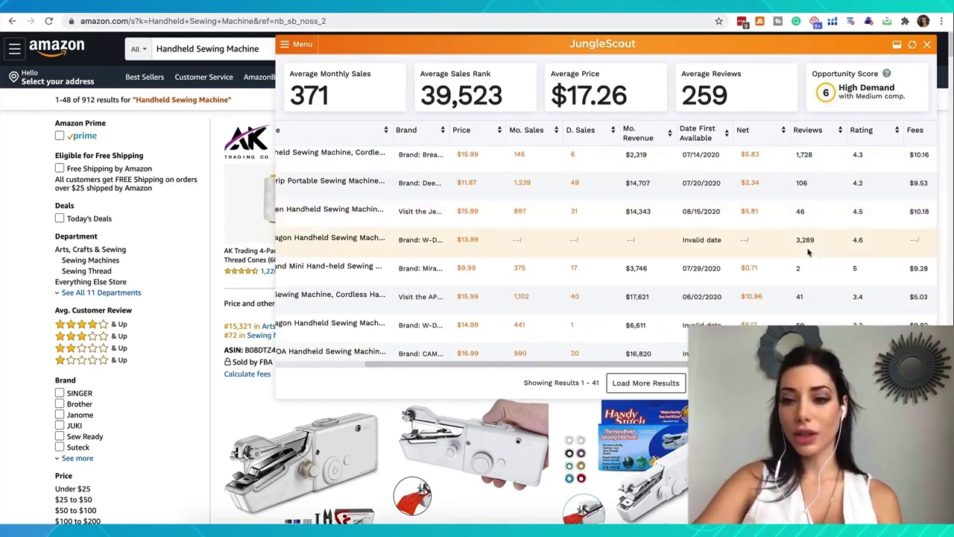
# Compare review counts among the leading listings, highlighting those of the W-Dragon, Deertrip, Jeteven, LIUMY and other handheld machines.
pyautogui.moveTo(794, 244); pyautogui.dragTo(824, 251)
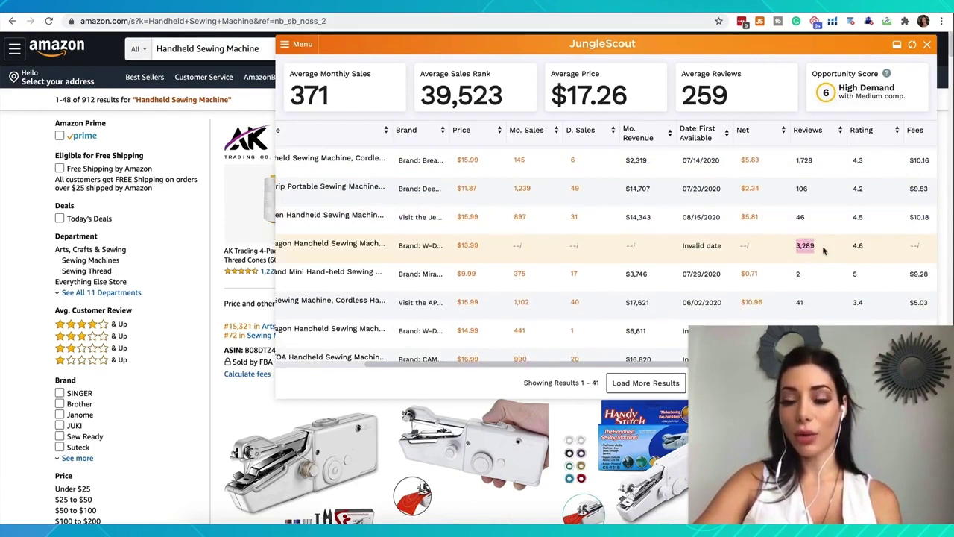
pyautogui.scroll(1, 824, 251)
pyautogui.doubleClick(804, 199)
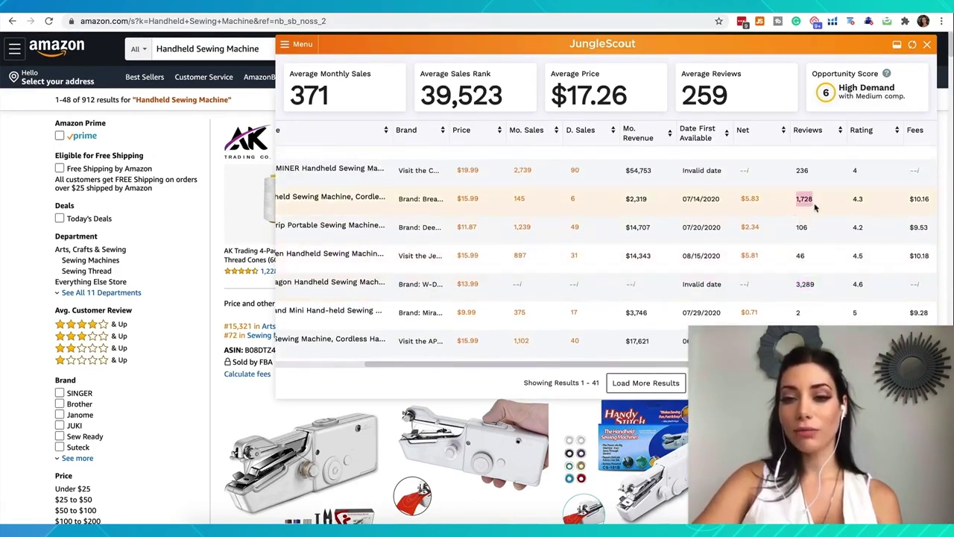
pyautogui.doubleClick(800, 255)
pyautogui.doubleClick(802, 227)
pyautogui.scroll(-5, 796, 232)
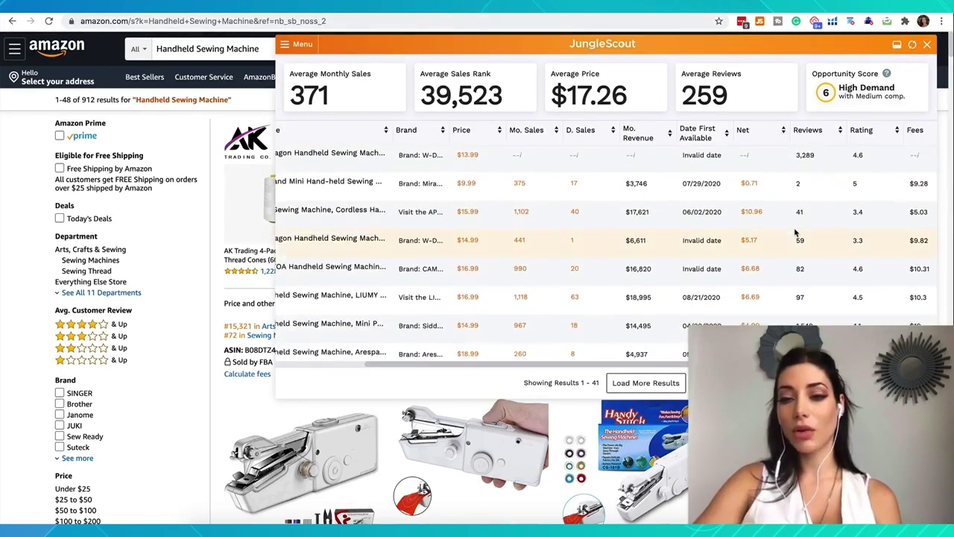
pyautogui.doubleClick(798, 261)
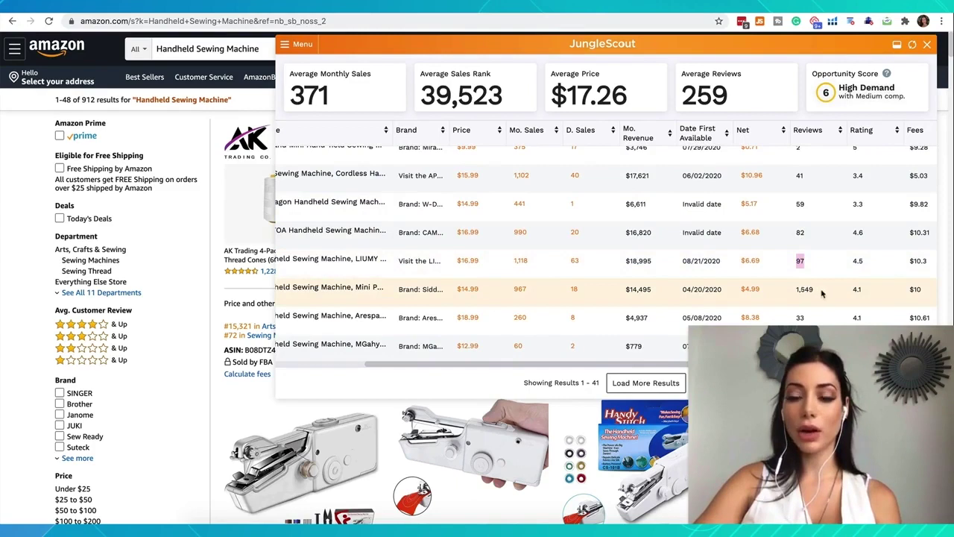
pyautogui.doubleClick(805, 291)
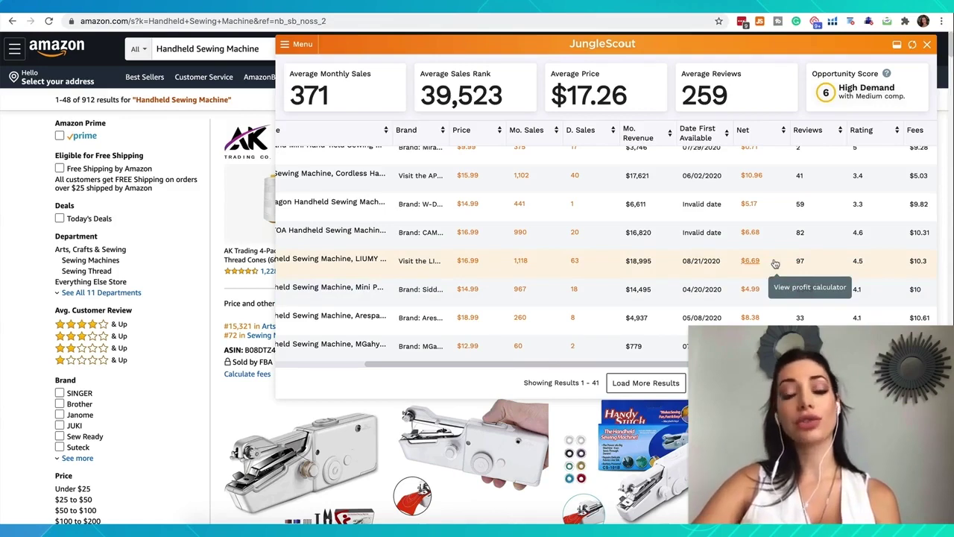
# Check the review counts of all listings from the start of the table down to the lower-ranked products.
pyautogui.scroll(3, 775, 264)
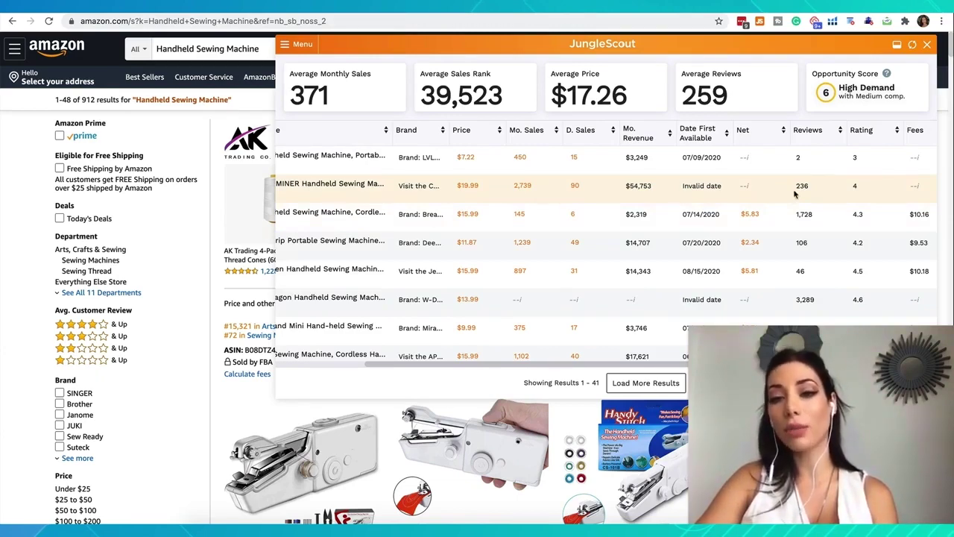
pyautogui.scroll(-10, 795, 202)
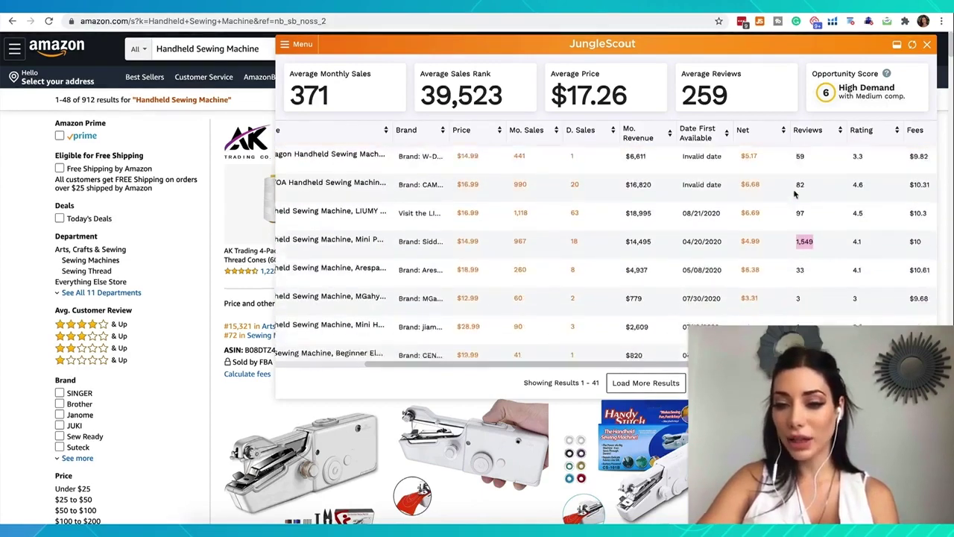
pyautogui.scroll(-2, 799, 231)
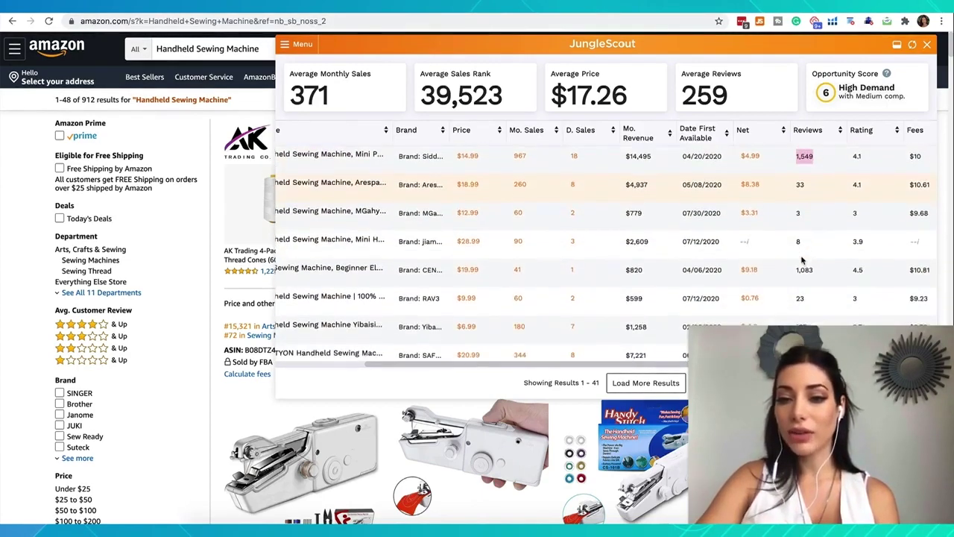
pyautogui.scroll(-5, 804, 244)
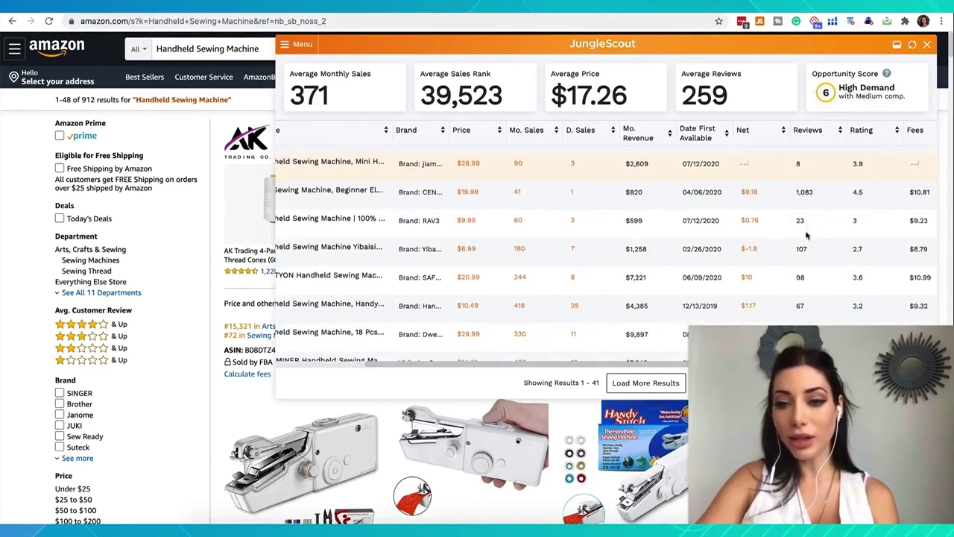
pyautogui.scroll(-2, 806, 235)
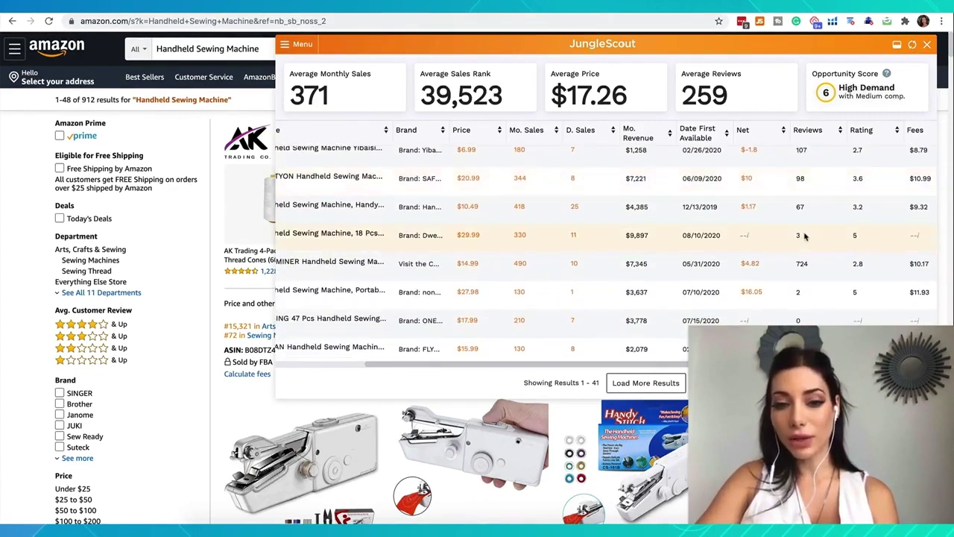
pyautogui.scroll(-2, 806, 235)
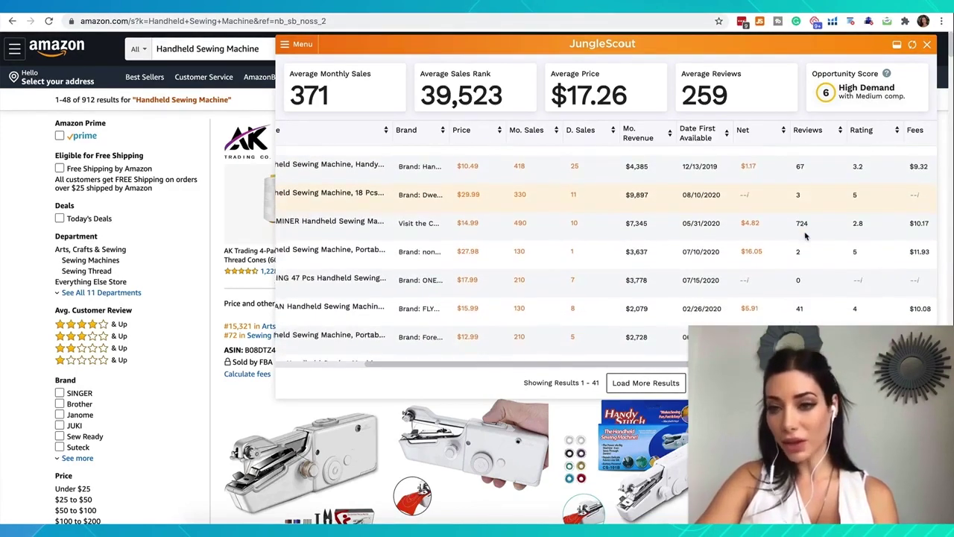
pyautogui.scroll(-5, 805, 235)
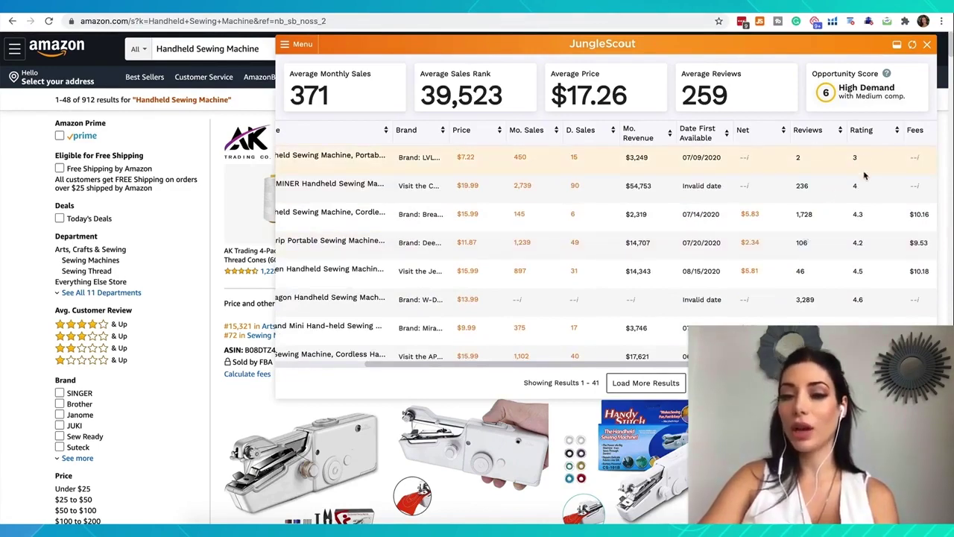
# Compare the customer ratings of the handheld sewing machines down the table.
pyautogui.scroll(-2, 863, 199)
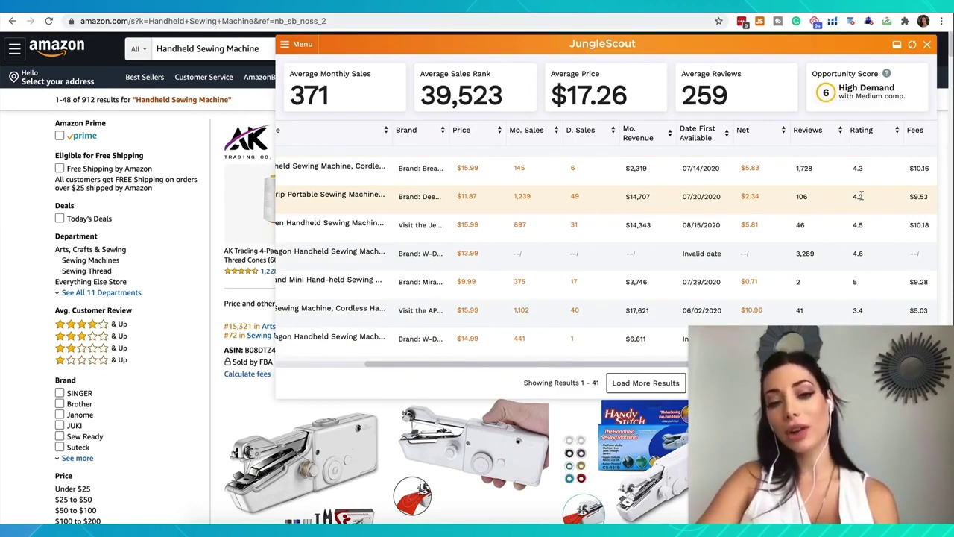
pyautogui.scroll(-3, 861, 196)
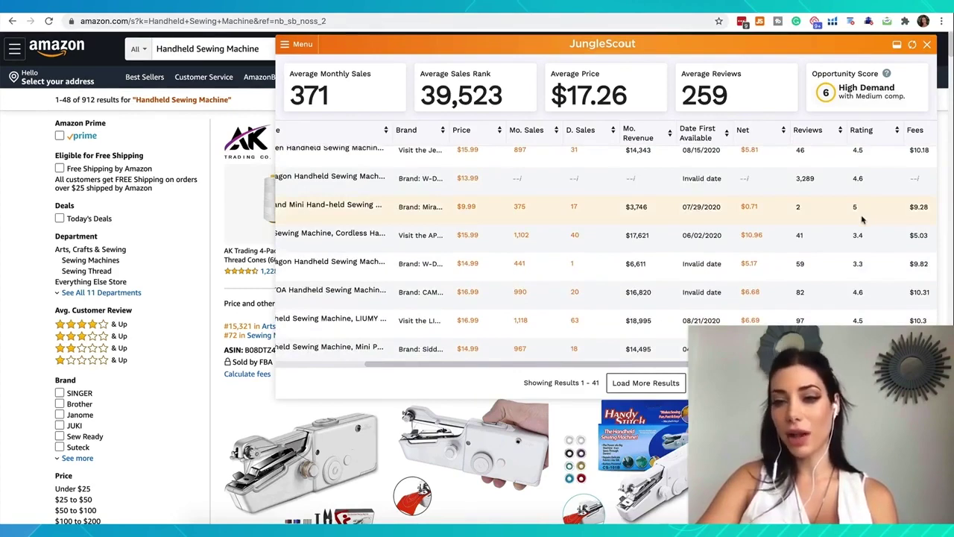
pyautogui.scroll(-3, 861, 223)
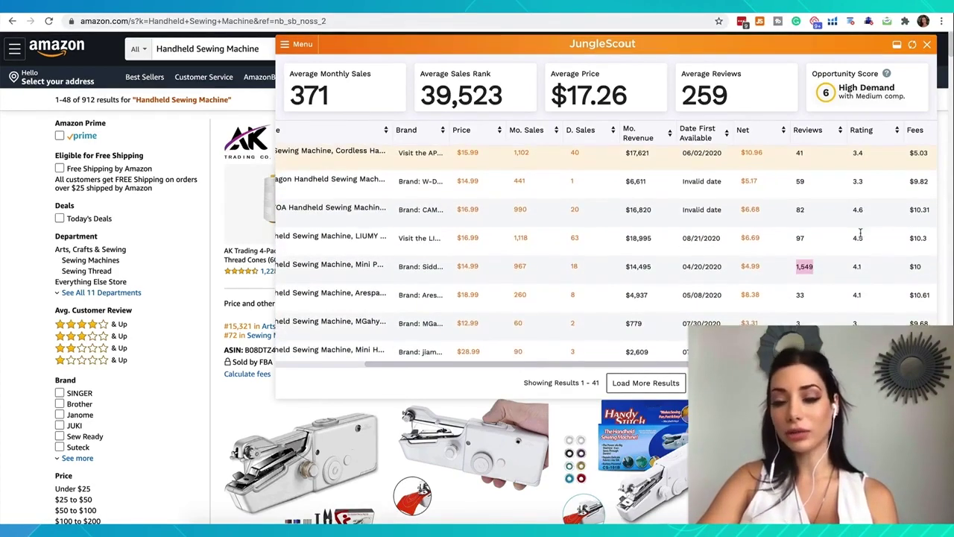
pyautogui.scroll(-5, 860, 234)
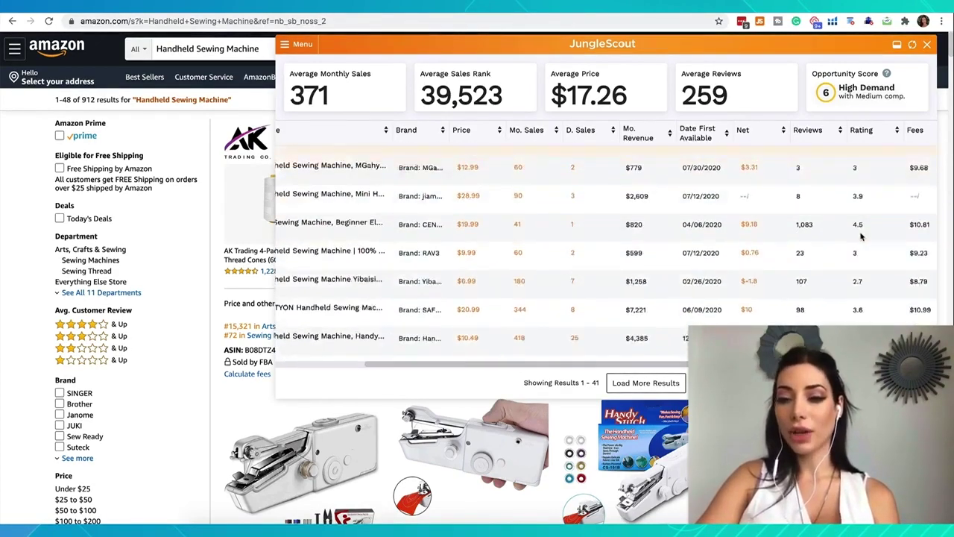
# Preview the $15.99 cordless, Deertrip and Jeteven handheld machines to compare their designs and included accessories.
pyautogui.hscroll(-3, 745, 223)
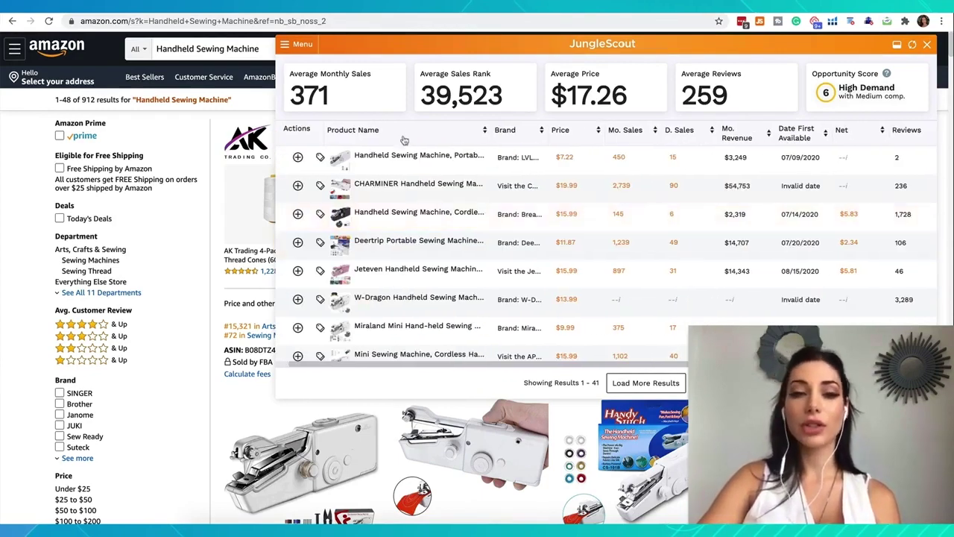
pyautogui.moveTo(385, 173)
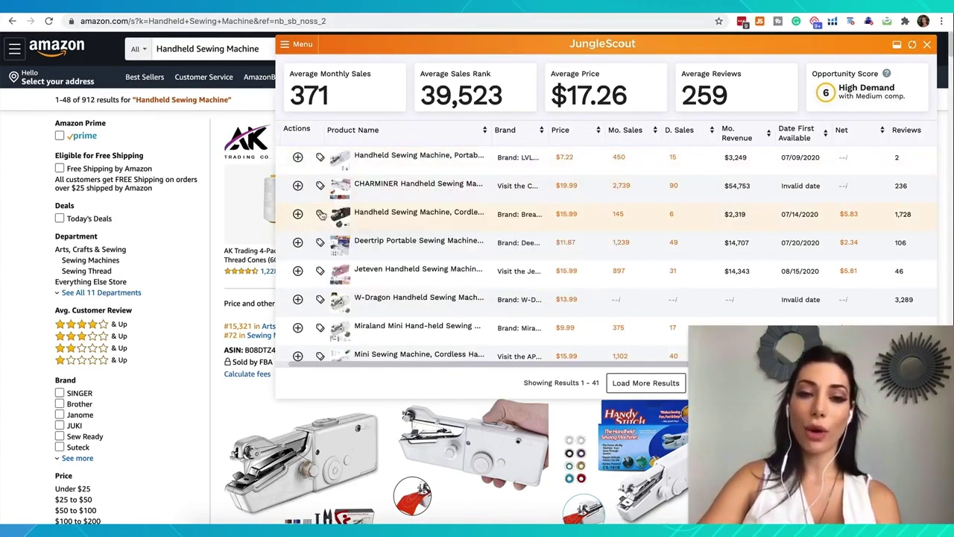
pyautogui.moveTo(356, 218)
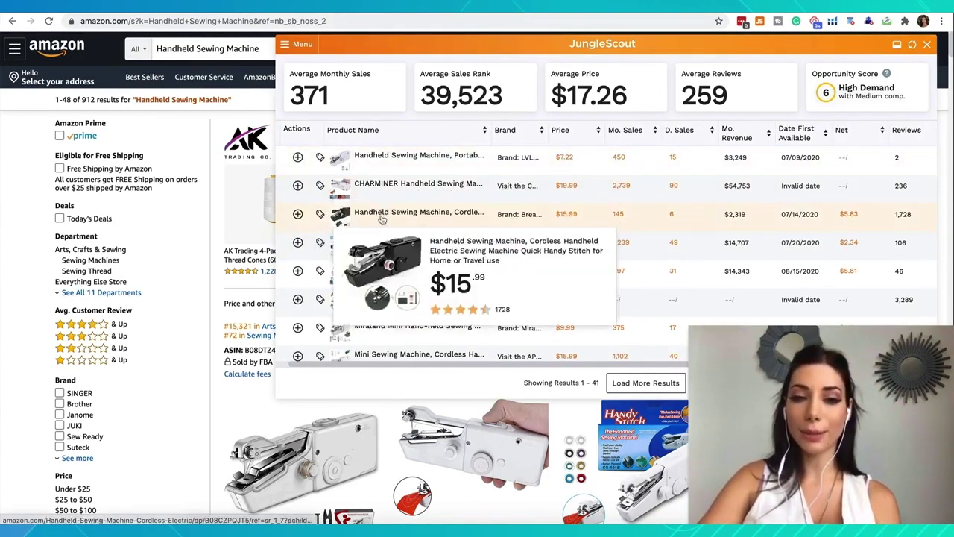
pyautogui.moveTo(363, 254)
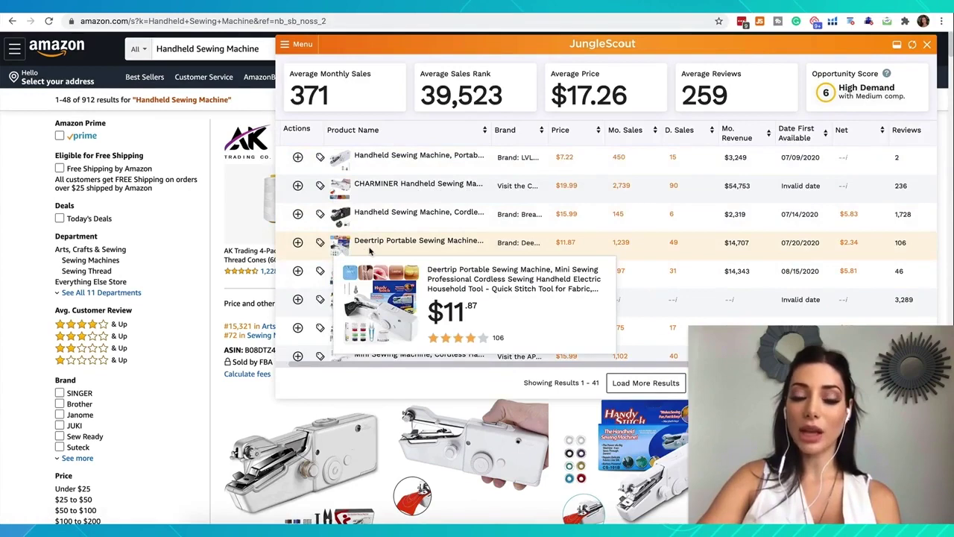
pyautogui.moveTo(365, 280)
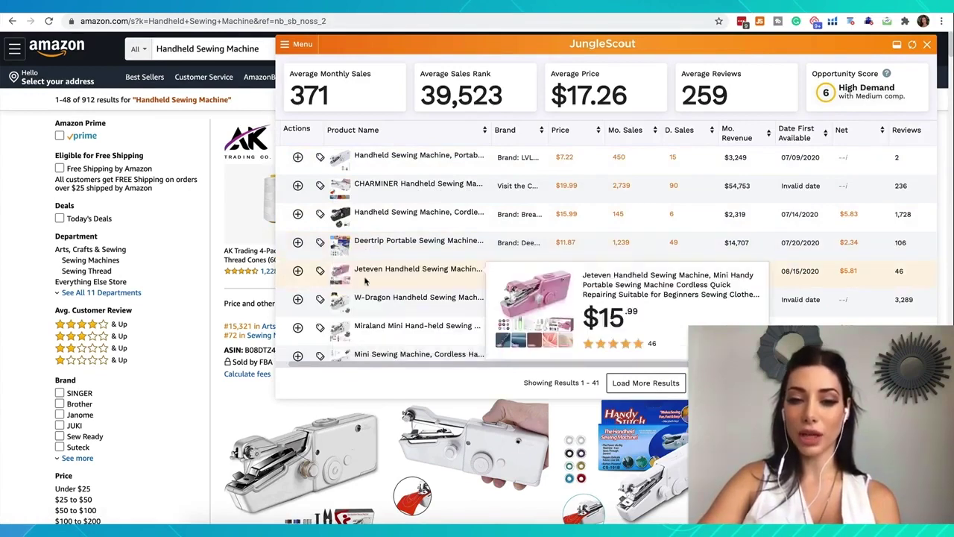
# Open the W-Dragon handheld sewing machine's Amazon listing and copy the brand name W-Dragon from its title.
pyautogui.moveTo(373, 309)
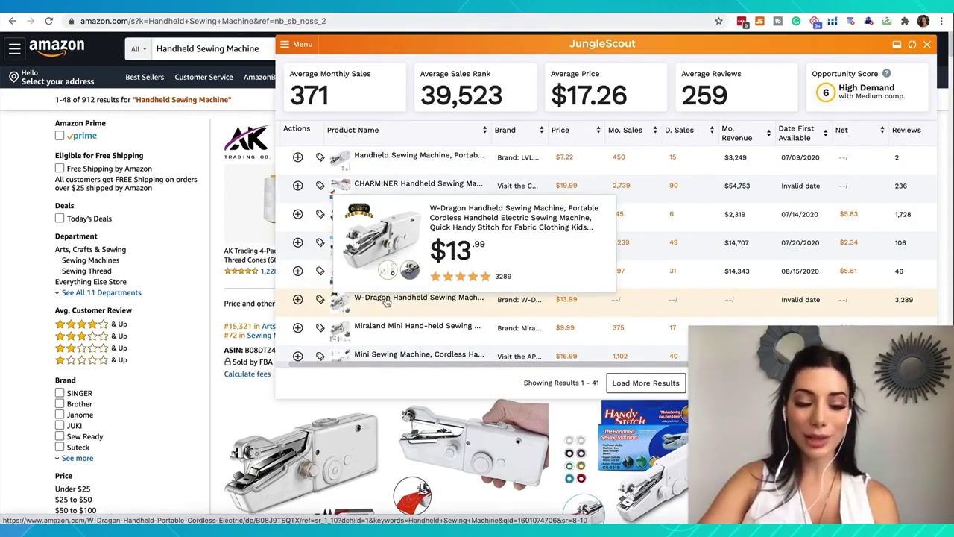
pyautogui.click(387, 301)
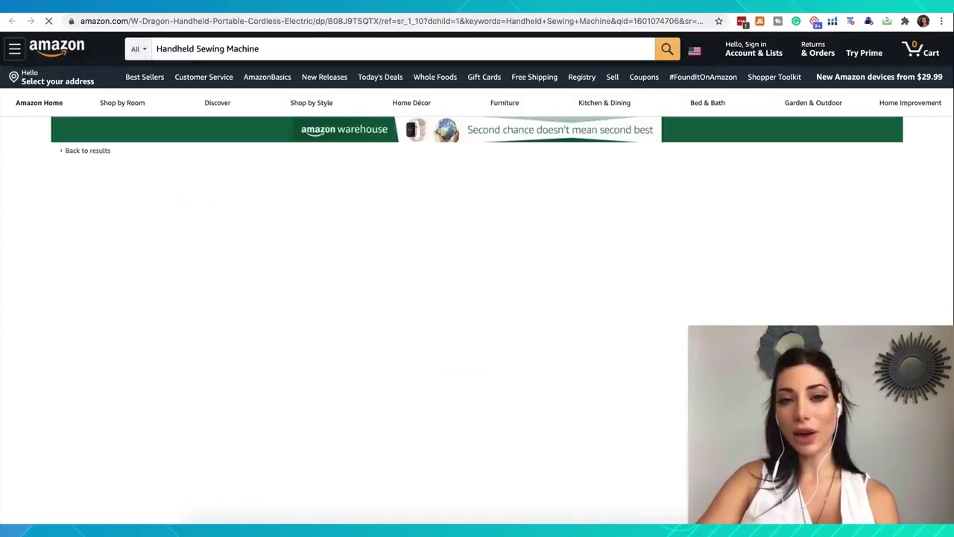
pyautogui.moveTo(488, 176); pyautogui.dragTo(543, 176)
pyautogui.hotkey('ctrl', 'c')
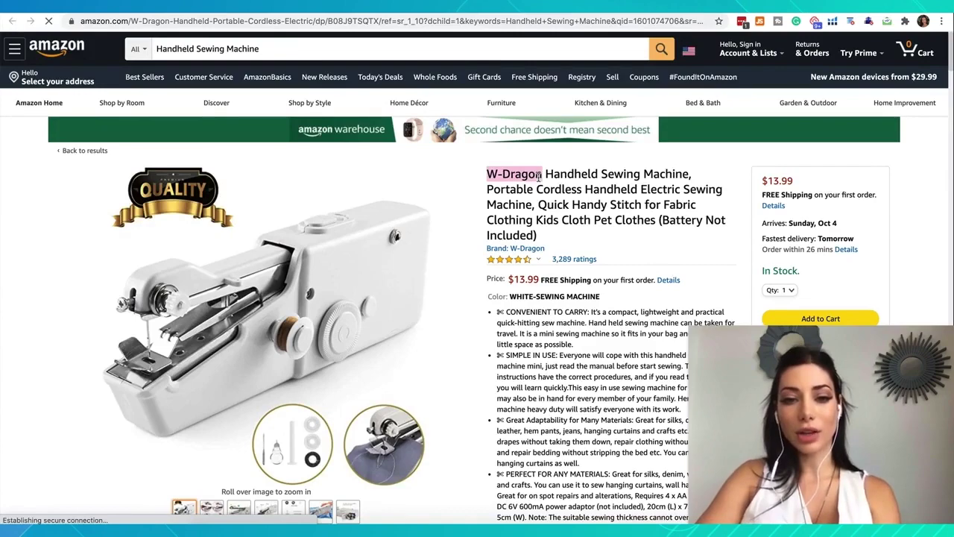
# Open the W-Dragon brand results on Amazon and skim which other products the brand offers.
pyautogui.click(510, 250)
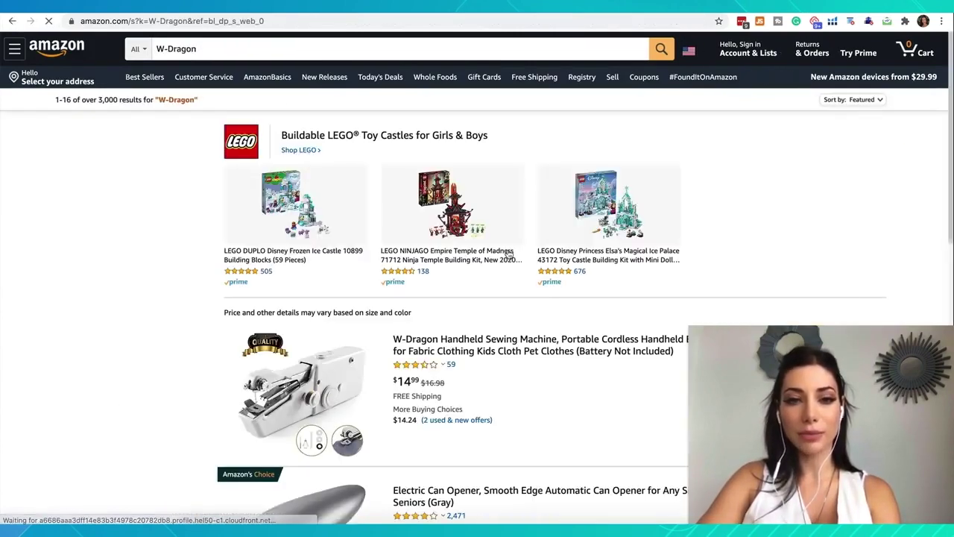
pyautogui.scroll(-3, 362, 396)
pyautogui.scroll(-8, 361, 395)
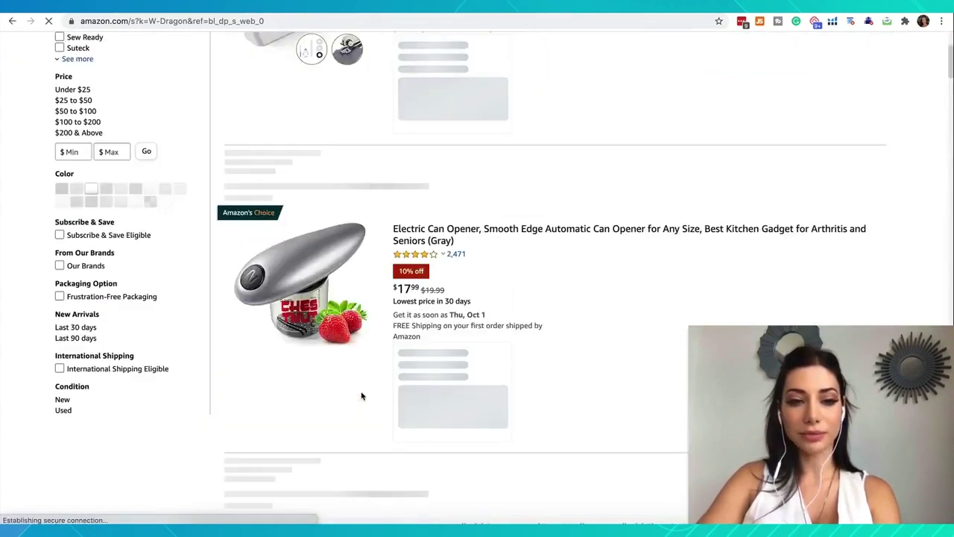
pyautogui.scroll(-10, 362, 396)
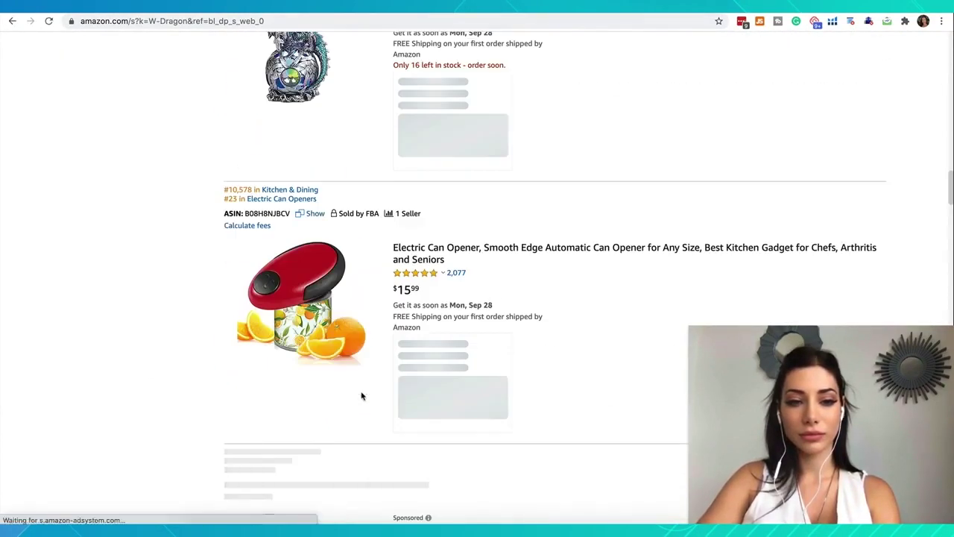
pyautogui.scroll(20, 361, 395)
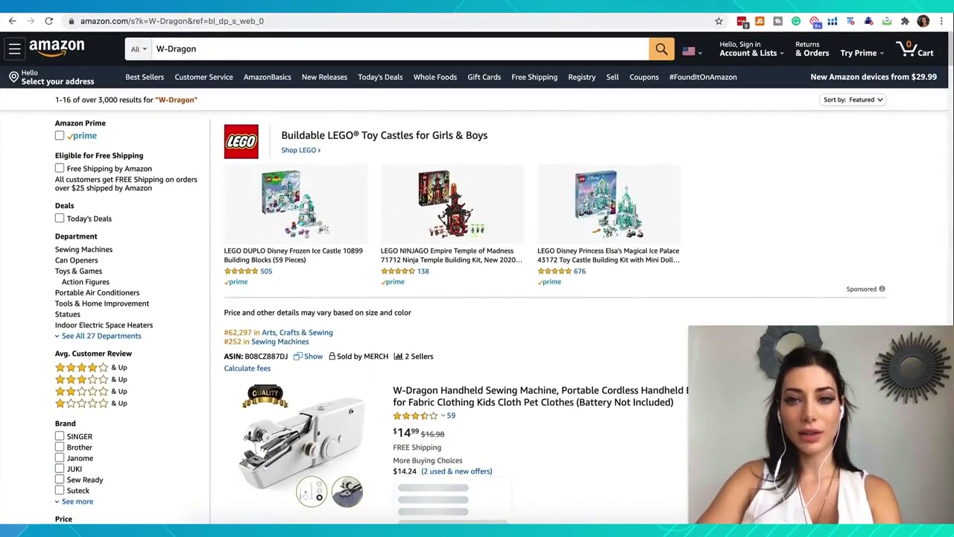
# Search Google for the copied brand name W-Dragon in a new tab and skim the results.
pyautogui.hotkey('ctrl', 't')
pyautogui.hotkey('ctrl', 'v')
pyautogui.press('Return')
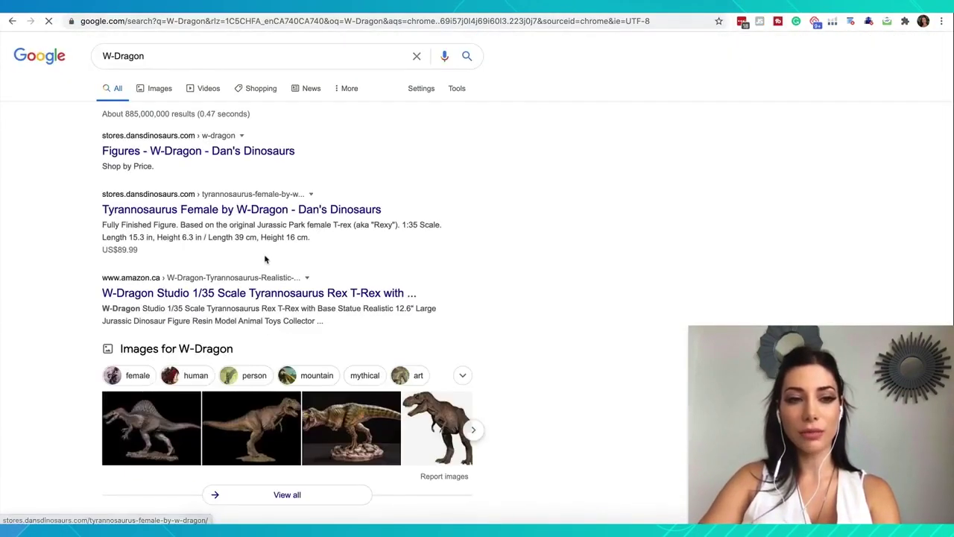
pyautogui.scroll(-10, 265, 259)
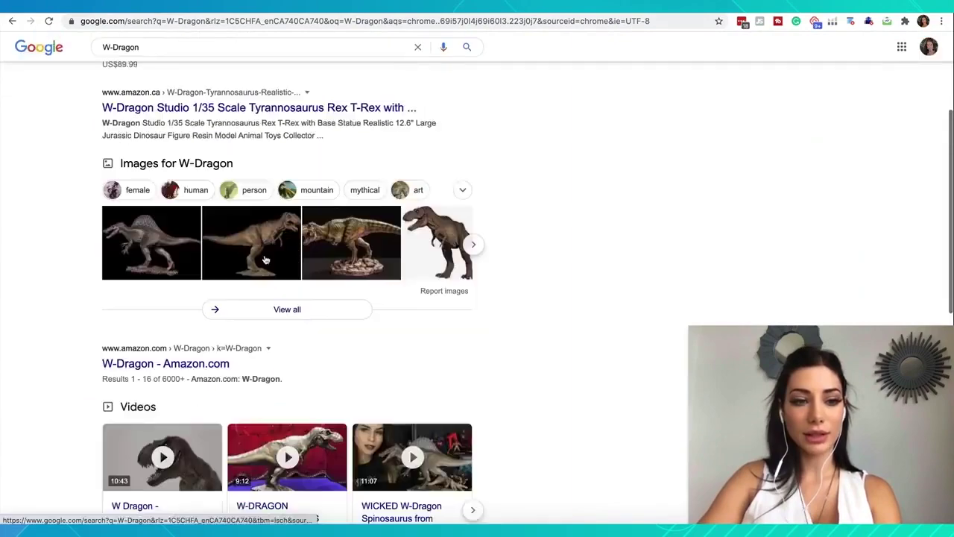
pyautogui.scroll(10, 265, 258)
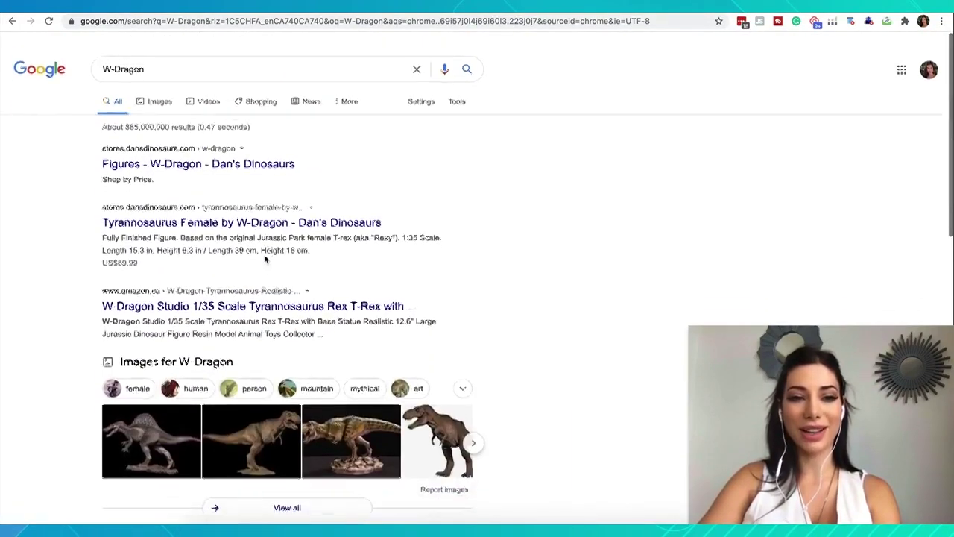
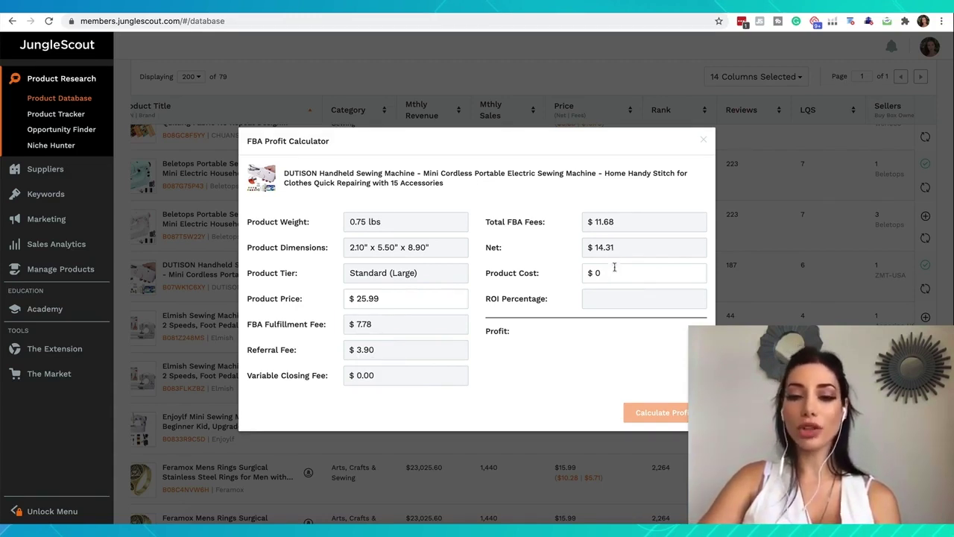
# Copy "Handheld Sewing Machine" from the DUTISON product title in the profit calculator and search Alibaba for it.
pyautogui.click(608, 273)
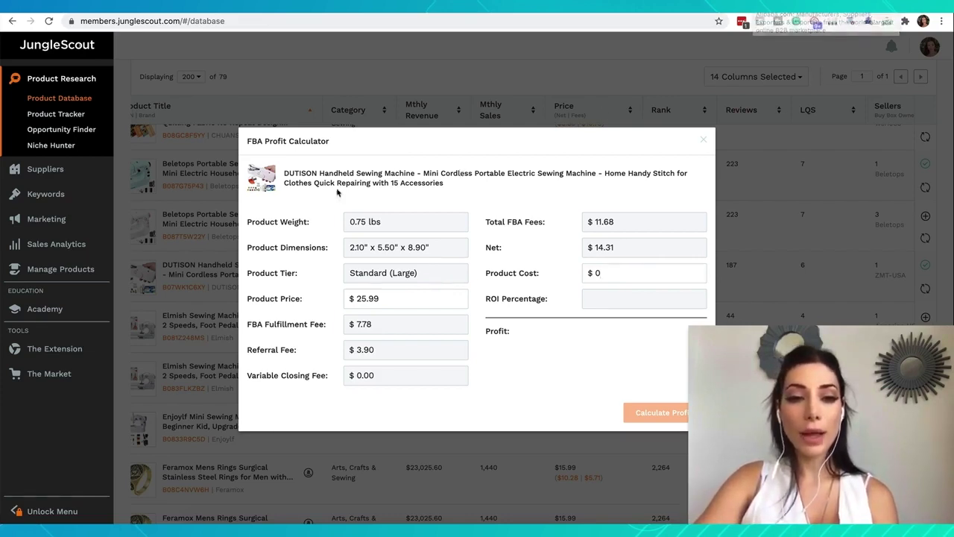
pyautogui.moveTo(319, 173); pyautogui.dragTo(415, 173)
pyautogui.press('super+c')
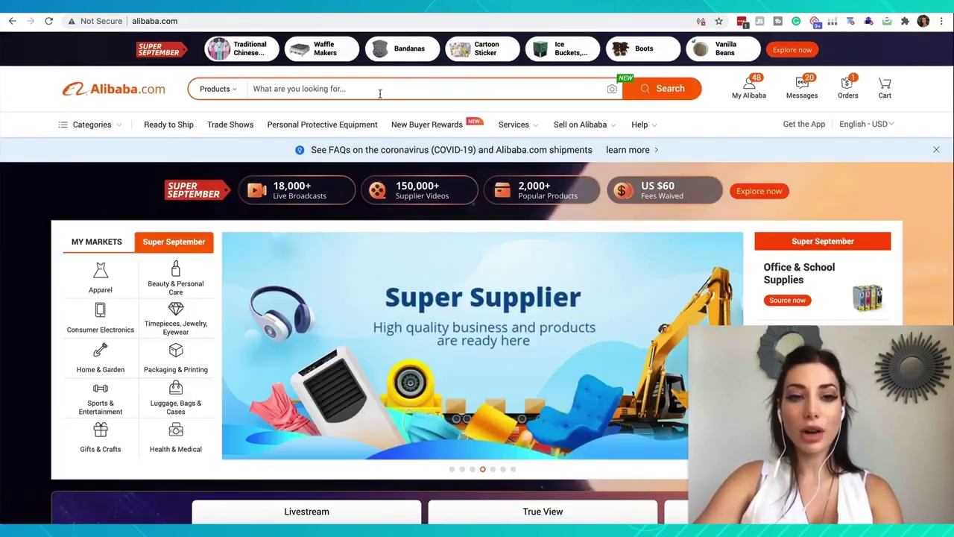
pyautogui.click(379, 92)
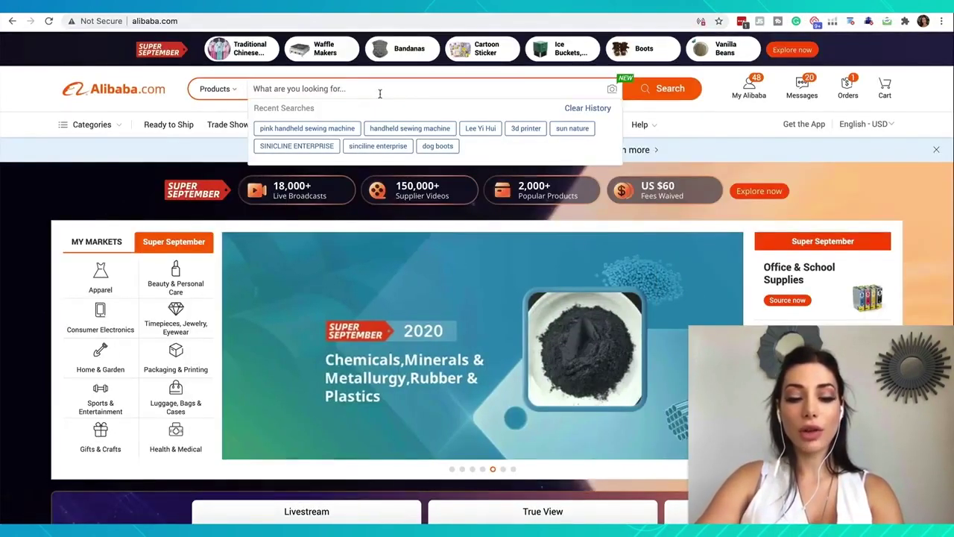
pyautogui.press('super+v')
pyautogui.press('Return')
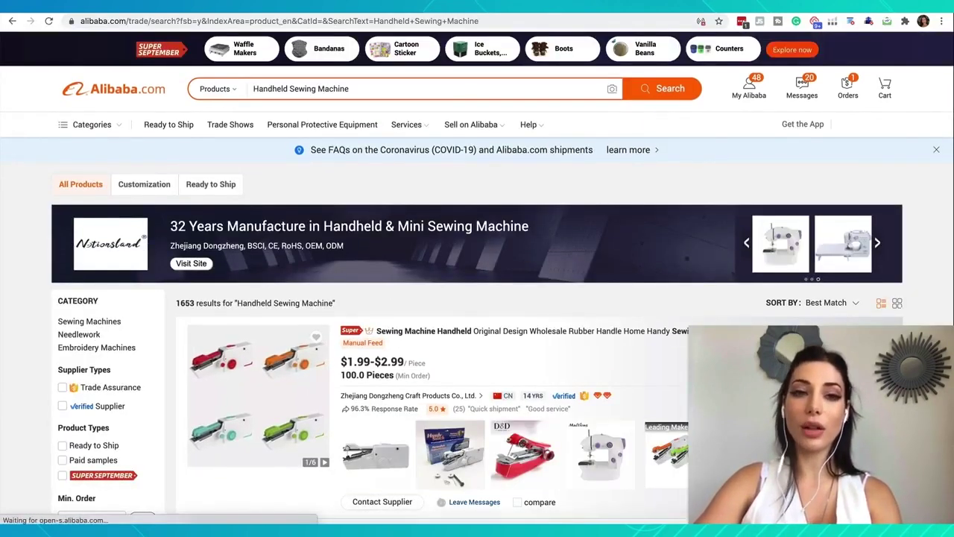
# Browse the Alibaba supplier results for handheld sewing machines, comparing designs, unit prices and minimum orders.
pyautogui.scroll(-5, 334, 274)
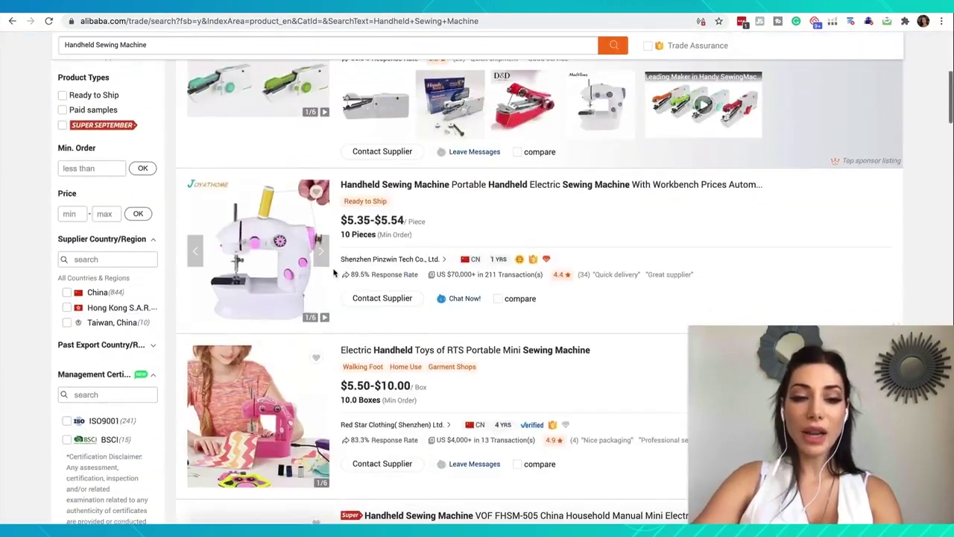
pyautogui.scroll(-8, 334, 273)
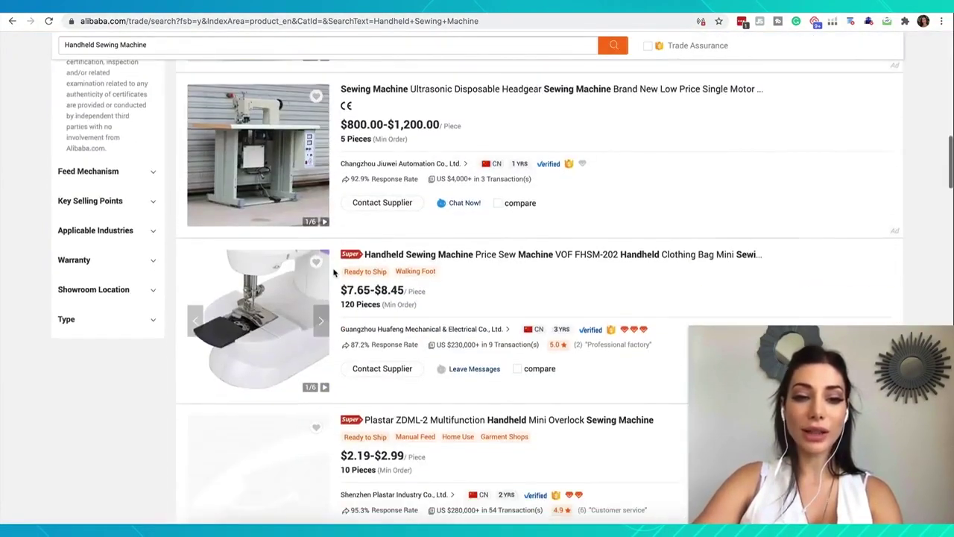
pyautogui.scroll(-4, 334, 274)
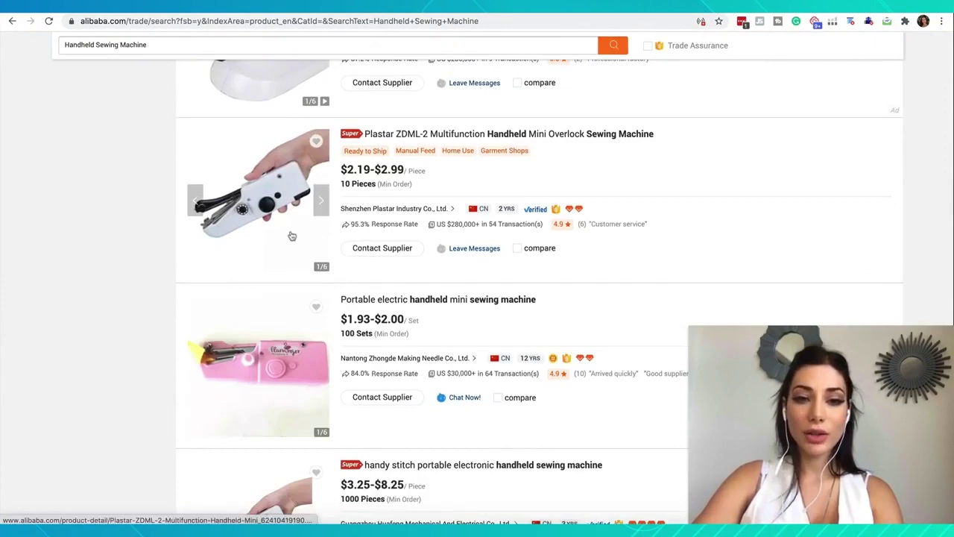
pyautogui.scroll(-2, 273, 195)
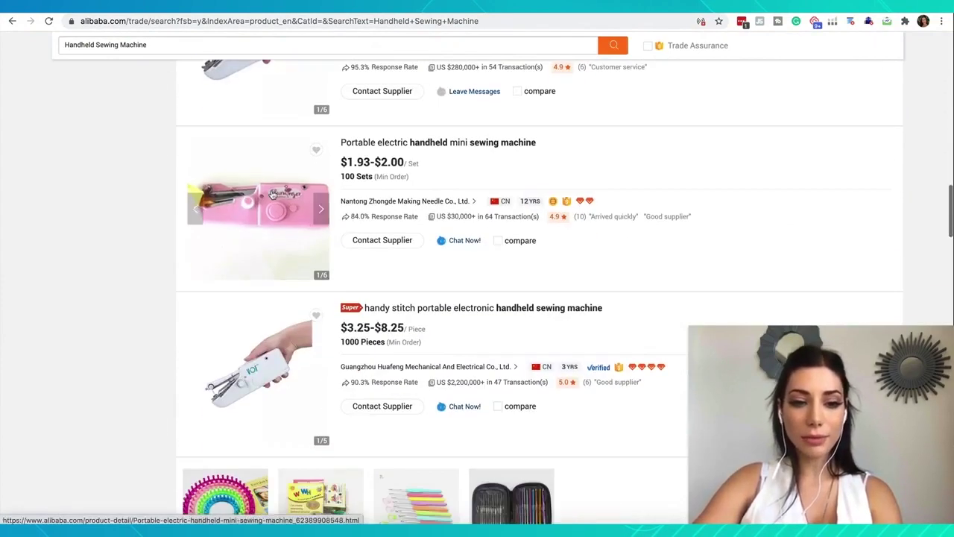
pyautogui.scroll(-9, 273, 196)
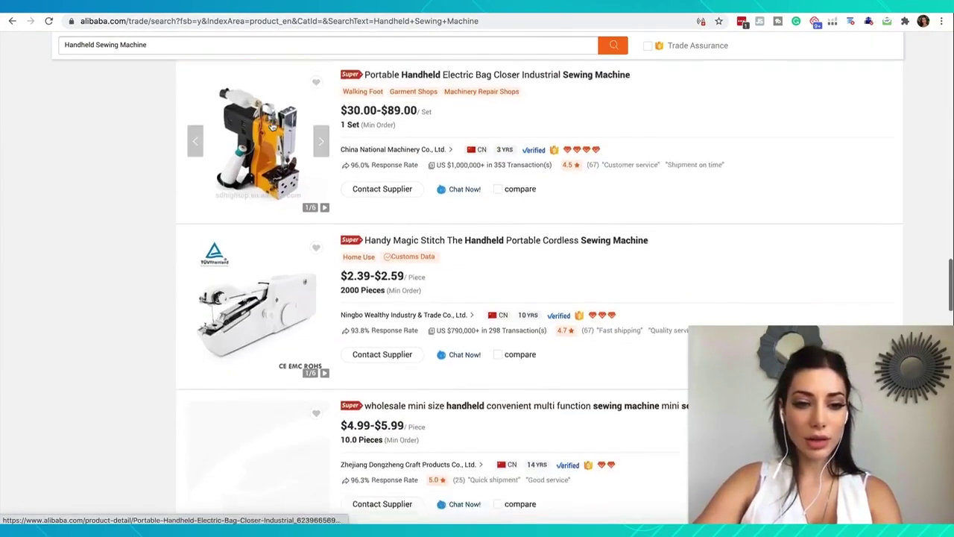
pyautogui.scroll(-1, 272, 126)
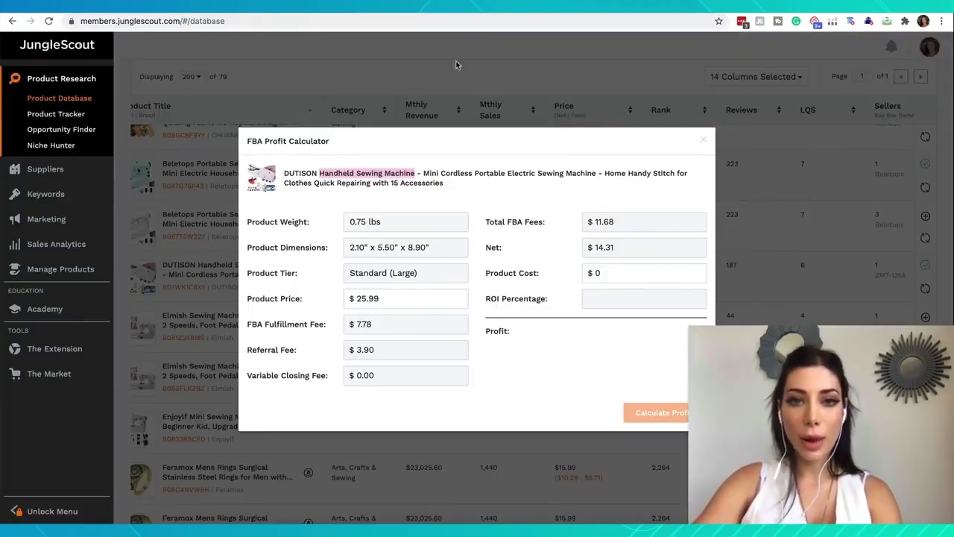
# Return to the Jungle Scout product database, close the profit calculator and view the DUTISON handheld sewing machine's images on its Amazon listing.
pyautogui.click(457, 123)
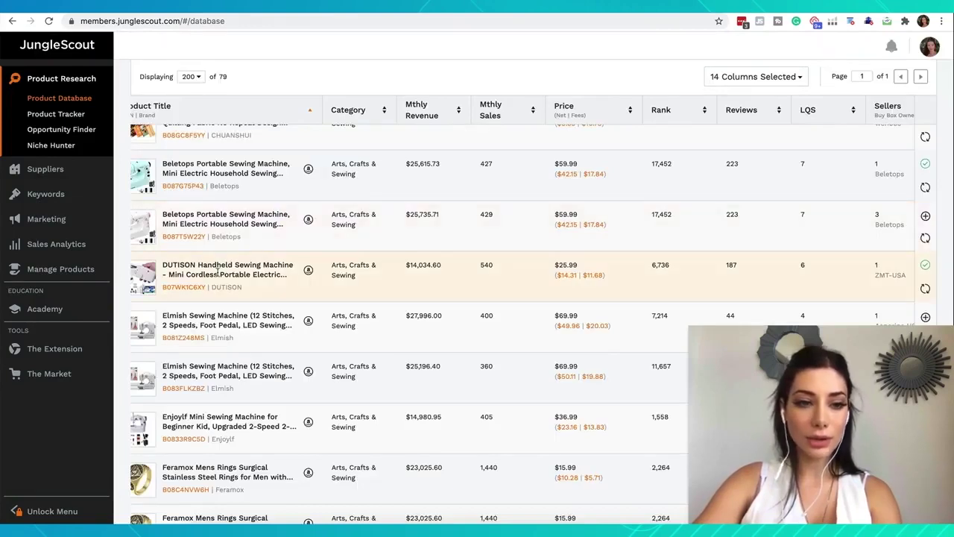
pyautogui.click(308, 270)
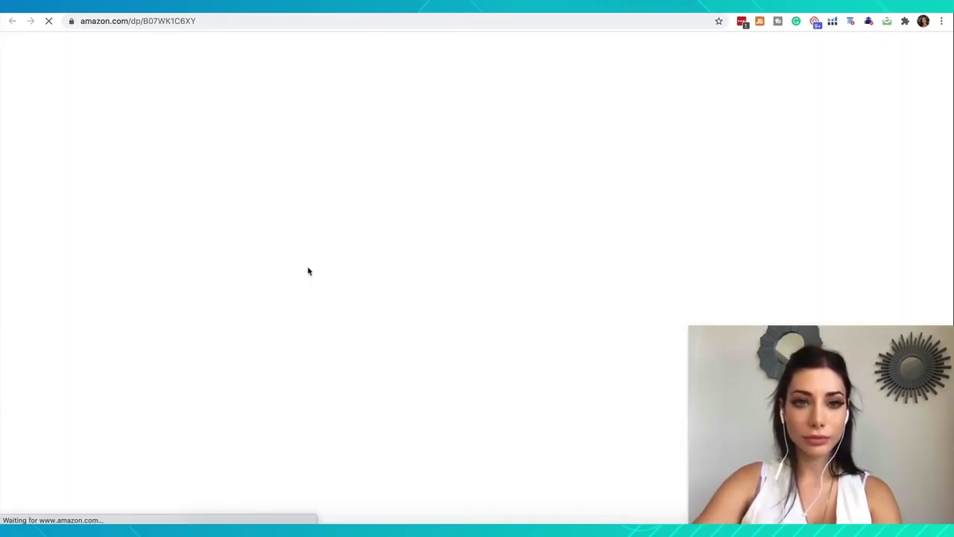
pyautogui.hotkey('ctrl', 'w')
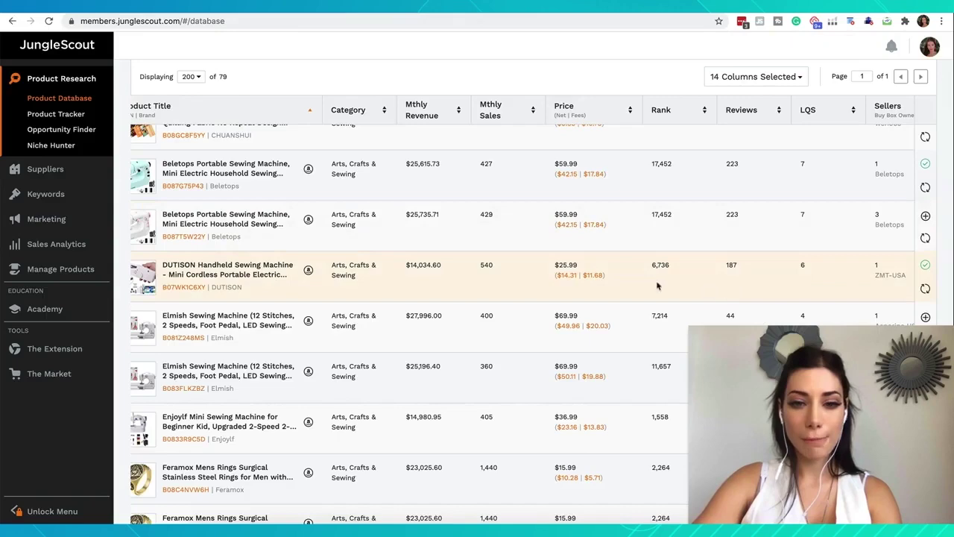
pyautogui.click(581, 275)
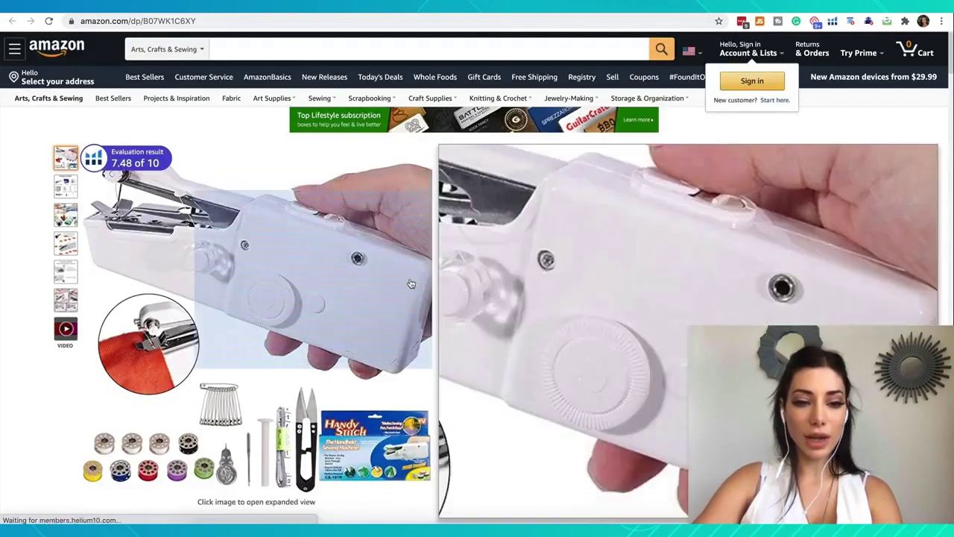
pyautogui.moveTo(69, 189)
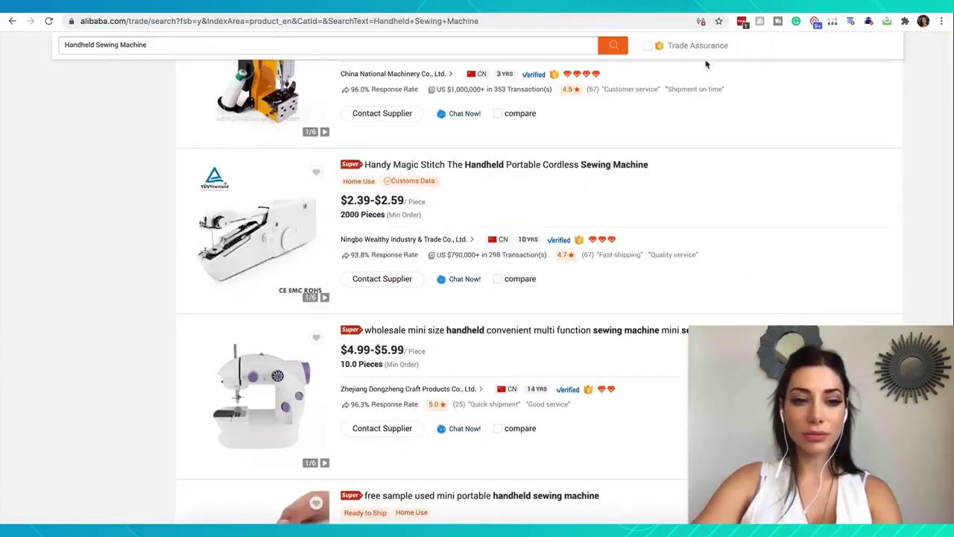
# Find the matching Handy Magic Stitch handheld cordless sewing machine among the Alibaba results and open its supplier listing.
pyautogui.scroll(3, 310, 361)
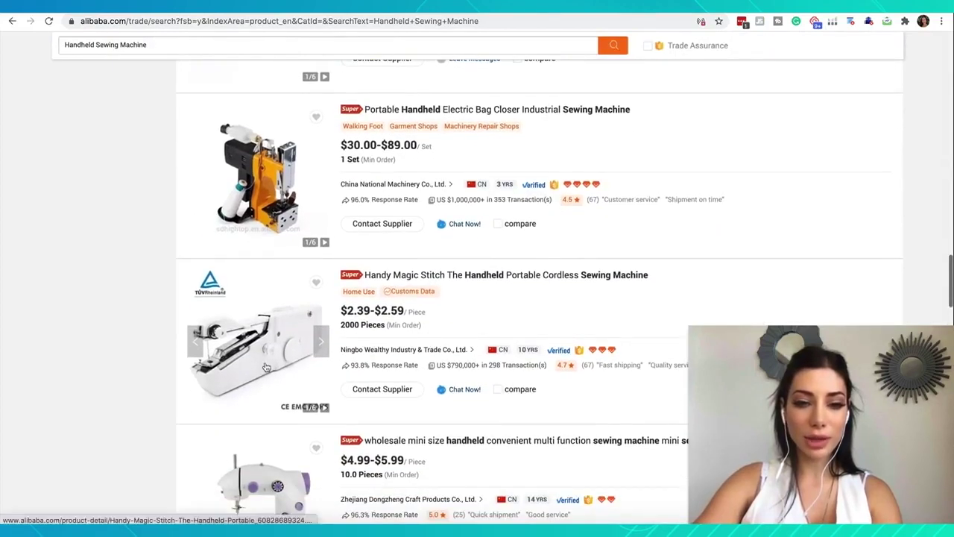
pyautogui.scroll(3, 419, 301)
pyautogui.scroll(-3, 422, 298)
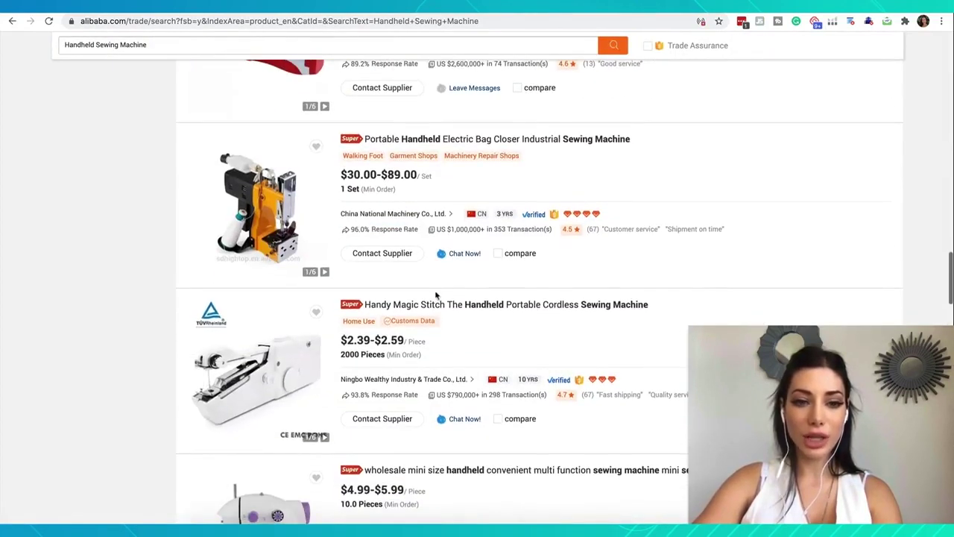
pyautogui.click(458, 305)
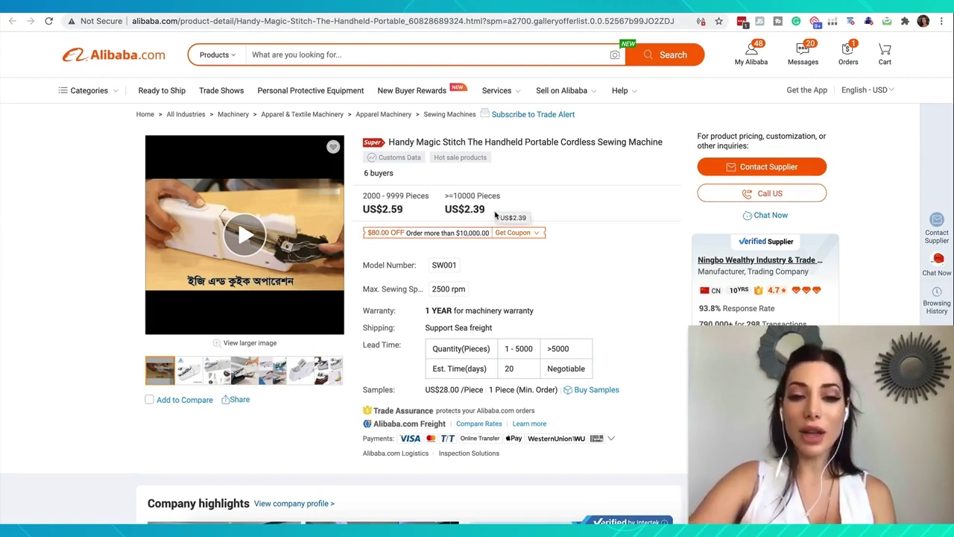
# Highlight the supplier's US$2.39 price for 10,000 or more pieces and the matching product cost in the FBA Profit Calculator.
pyautogui.moveTo(486, 211); pyautogui.dragTo(465, 211)
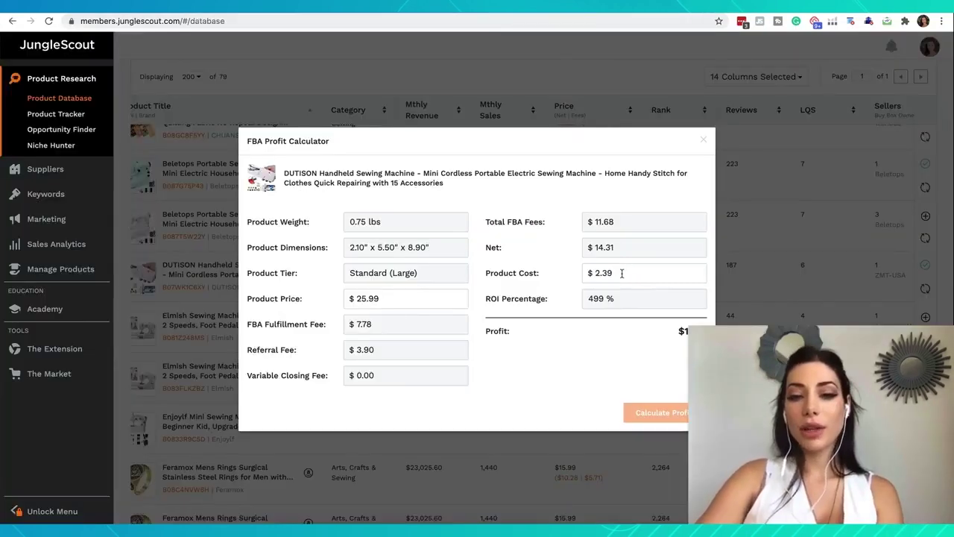
pyautogui.moveTo(613, 273); pyautogui.dragTo(587, 274)
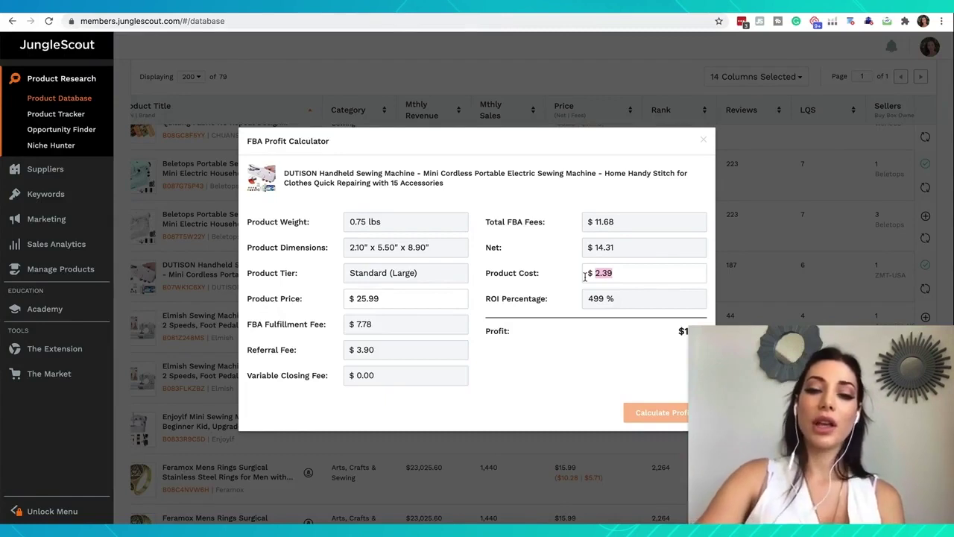
pyautogui.click(559, 321)
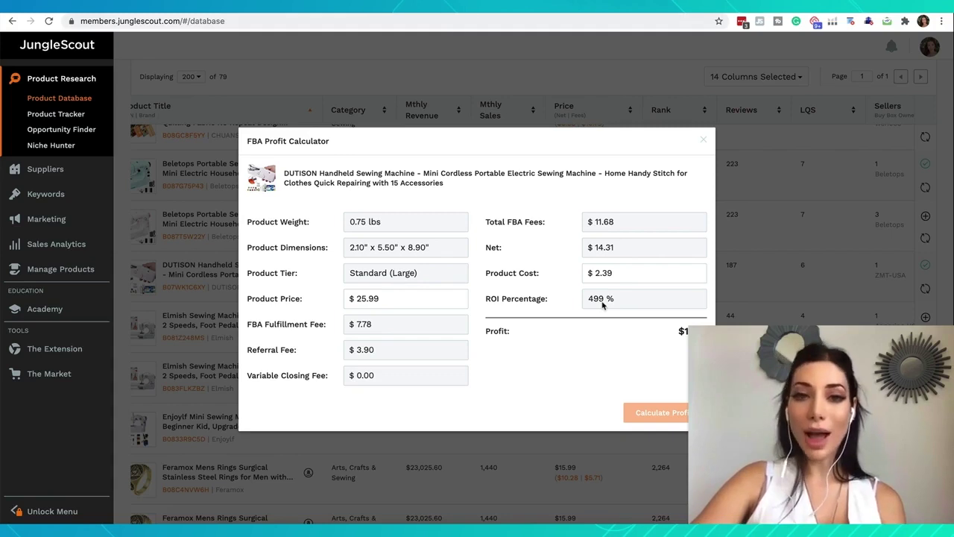
# Open the Calculator app and divide the 11.92 profit by the 25.99 product price.
pyautogui.click(552, 528)
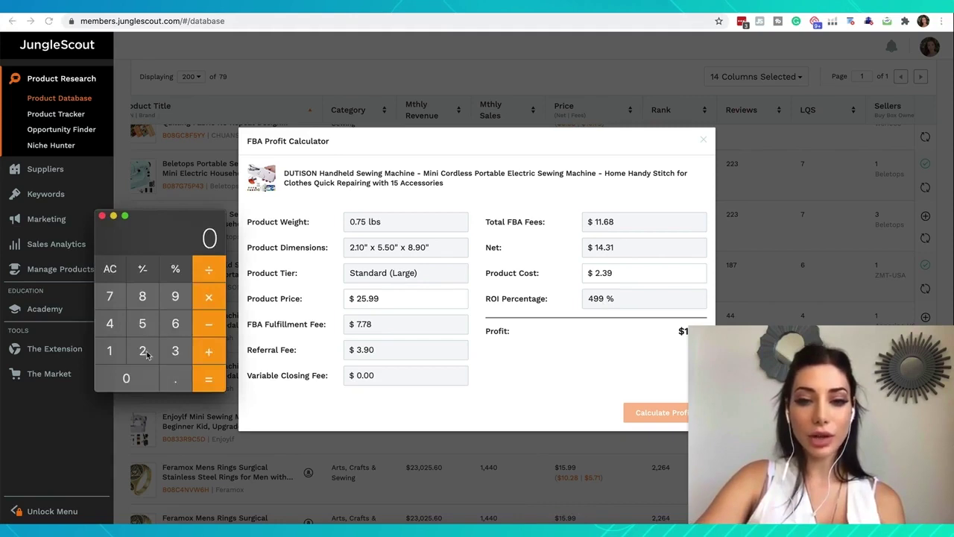
pyautogui.click(113, 352)
pyautogui.click(114, 352)
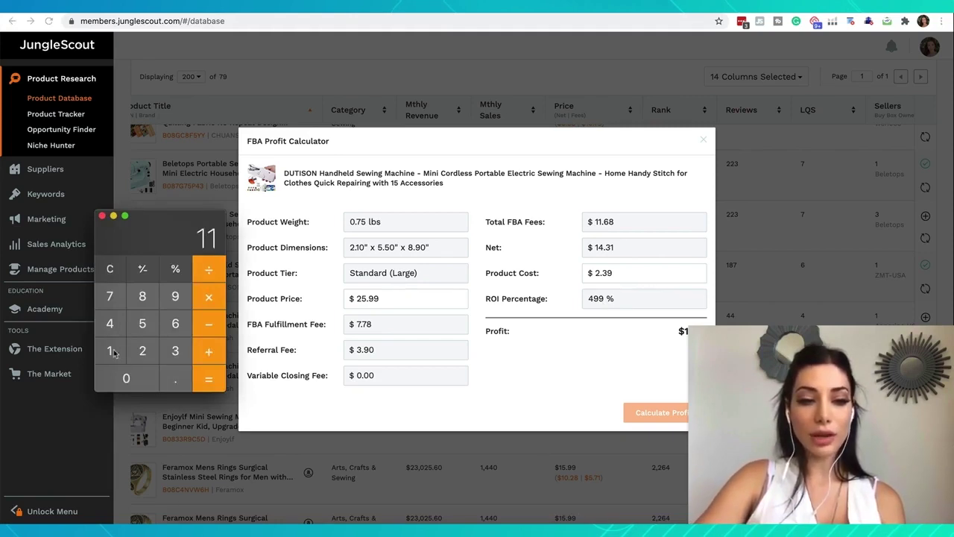
pyautogui.click(177, 384)
pyautogui.click(172, 299)
pyautogui.press('2')
pyautogui.press('/')
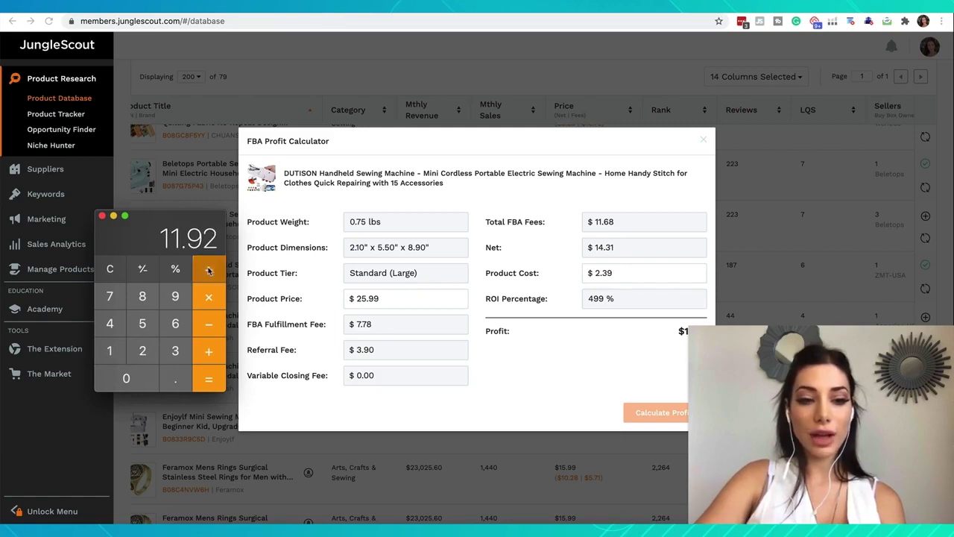
pyautogui.click(143, 351)
pyautogui.click(142, 324)
pyautogui.click(173, 378)
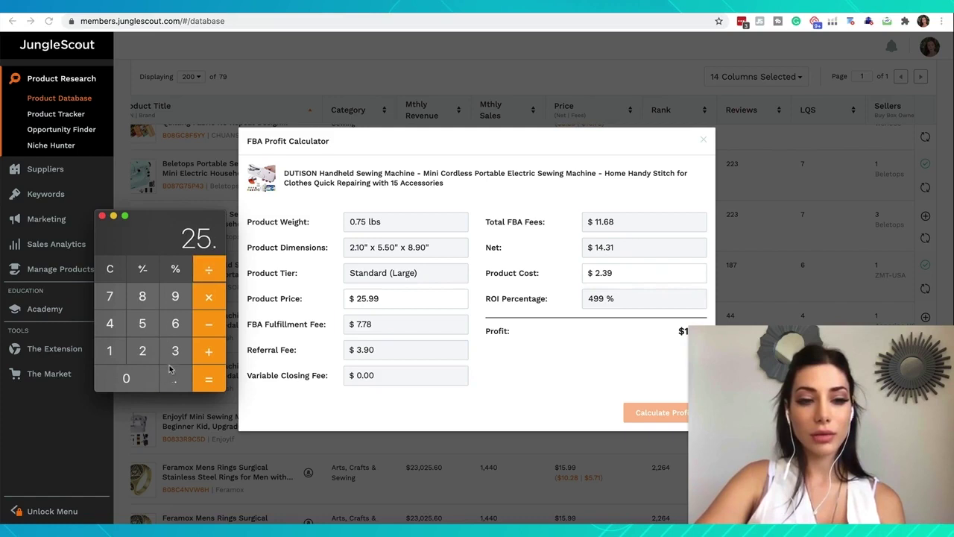
pyautogui.doubleClick(170, 299)
pyautogui.click(207, 377)
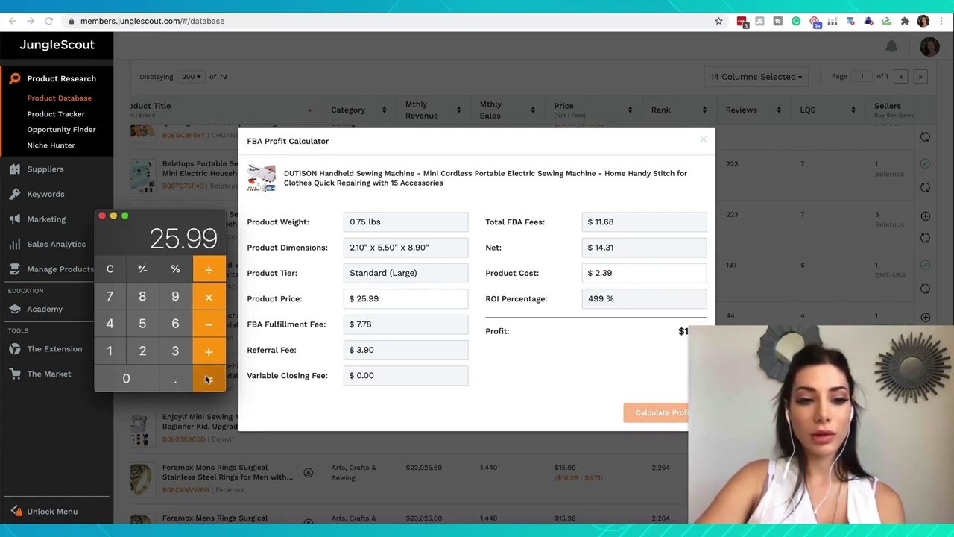
# Multiply the quotient by 100 to express the profit margin as a percentage, and close the Calculator.
pyautogui.click(211, 302)
pyautogui.click(117, 349)
pyautogui.doubleClick(118, 373)
pyautogui.click(208, 378)
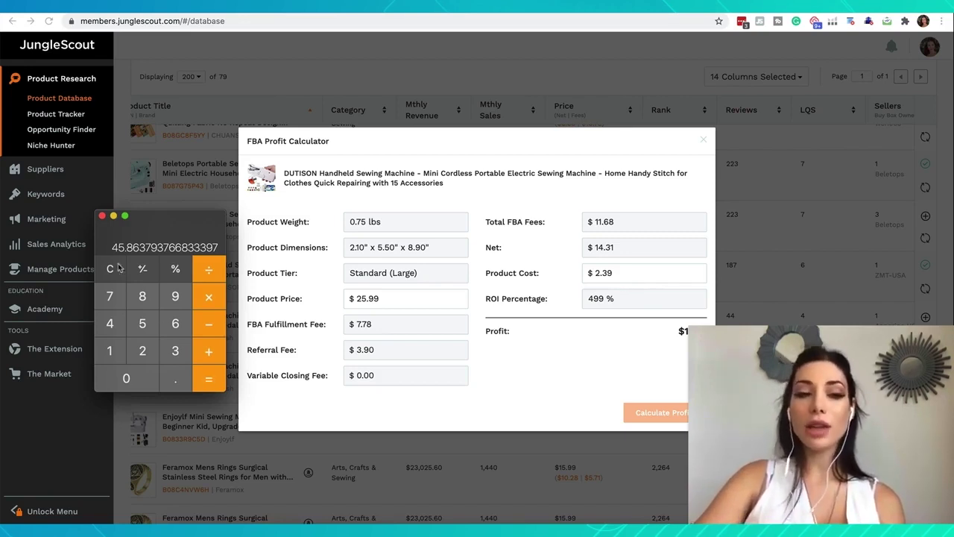
pyautogui.click(102, 217)
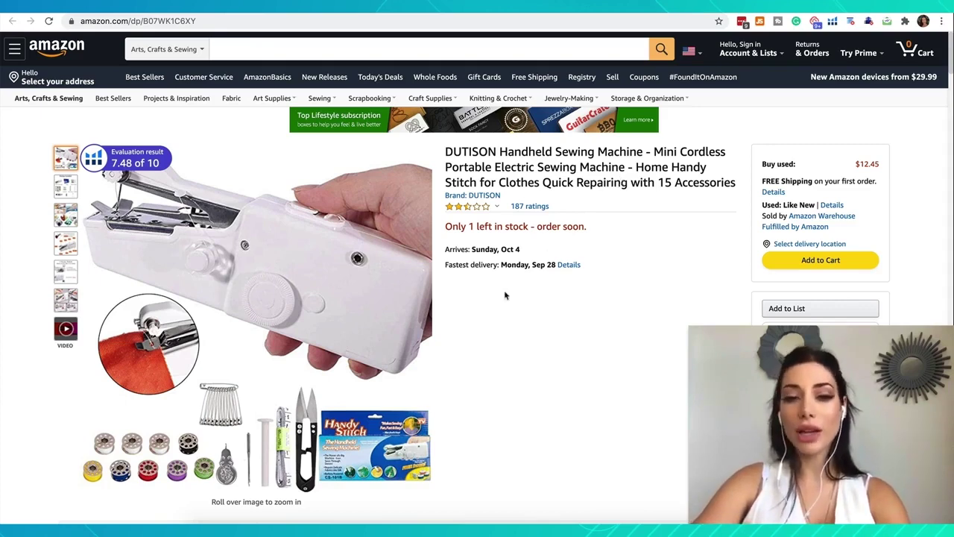
# Open the customer reviews from the DUTISON sewing machine's Amazon listing and filter them to 1 star only.
pyautogui.moveTo(525, 213)
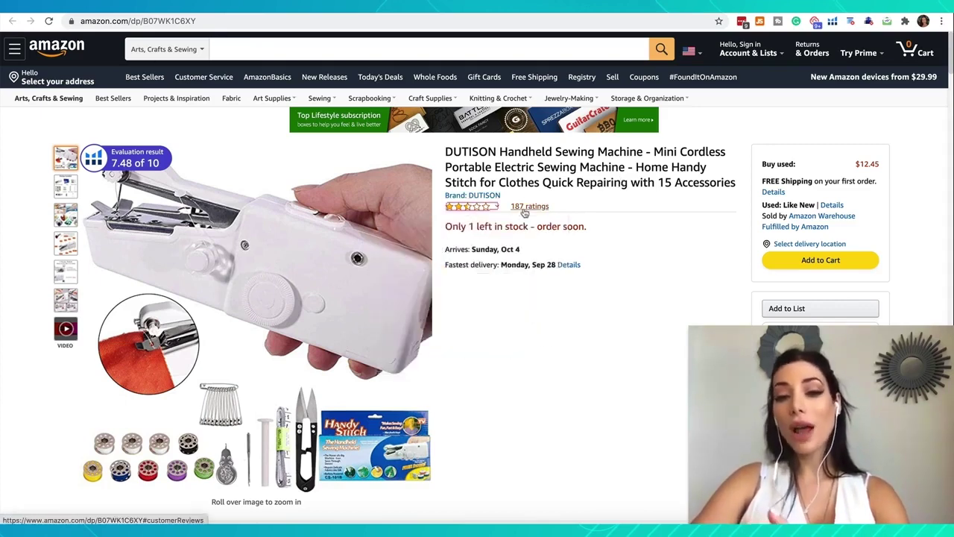
pyautogui.click(524, 212)
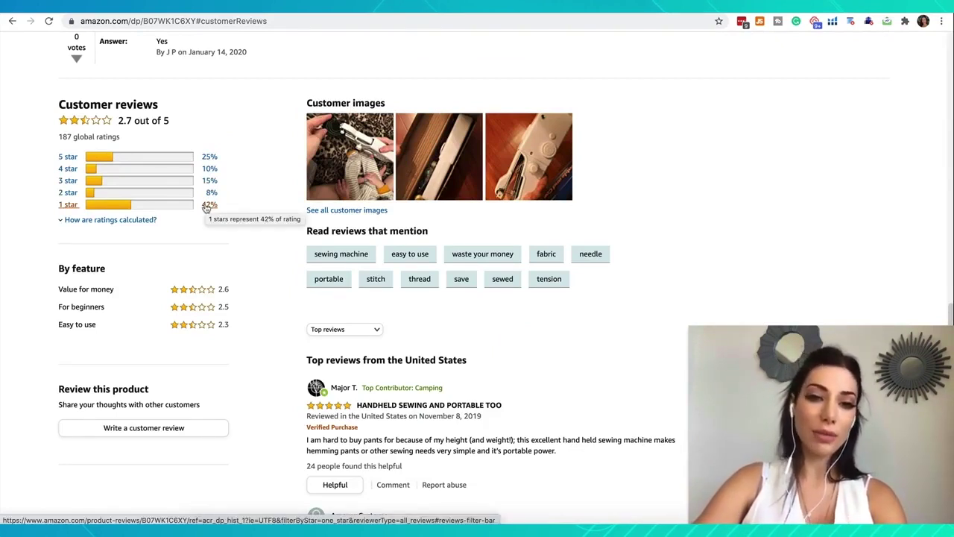
pyautogui.click(206, 208)
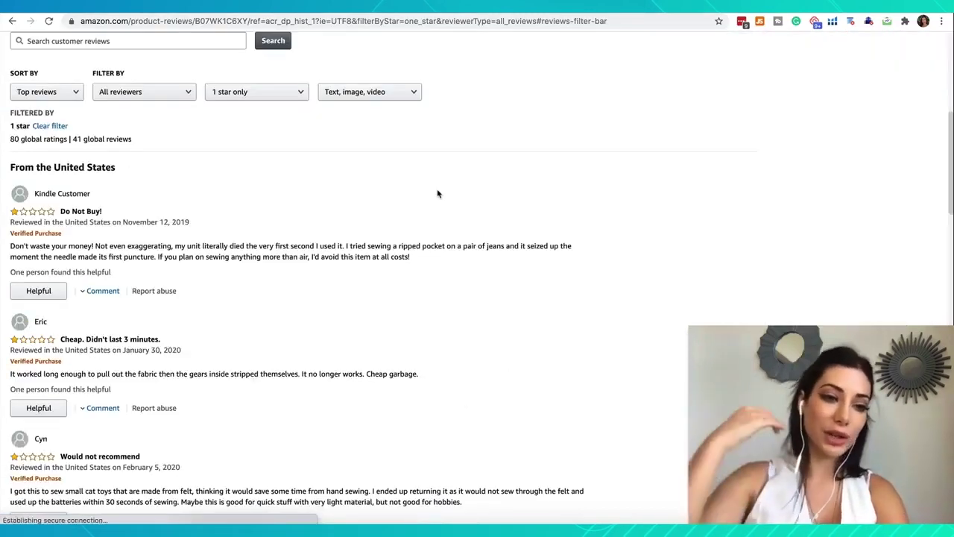
# Read through the DUTISON sewing machine's one-star reviews for recurring complaints, and review the star rating breakdown and top critical review.
pyautogui.scroll(-1, 152, 202)
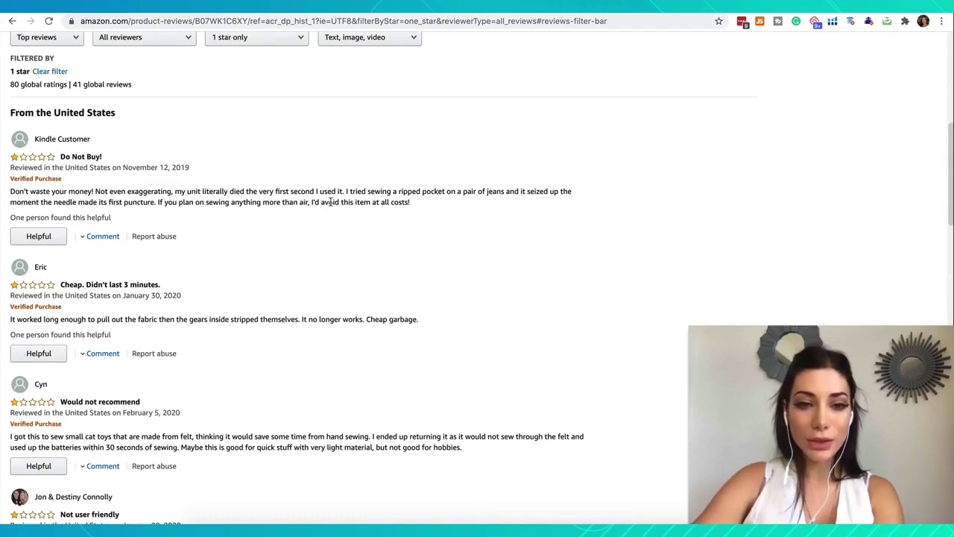
pyautogui.scroll(-2, 330, 202)
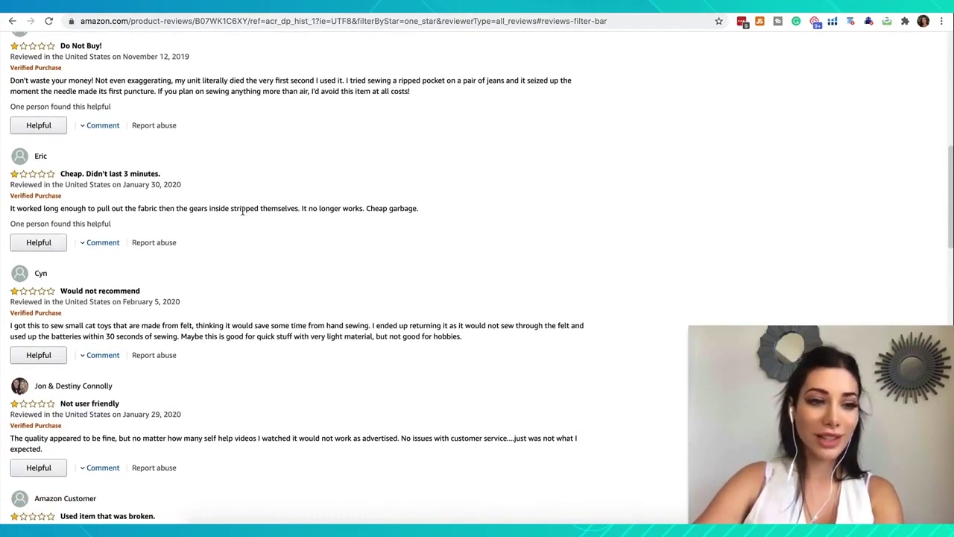
pyautogui.scroll(-1, 243, 211)
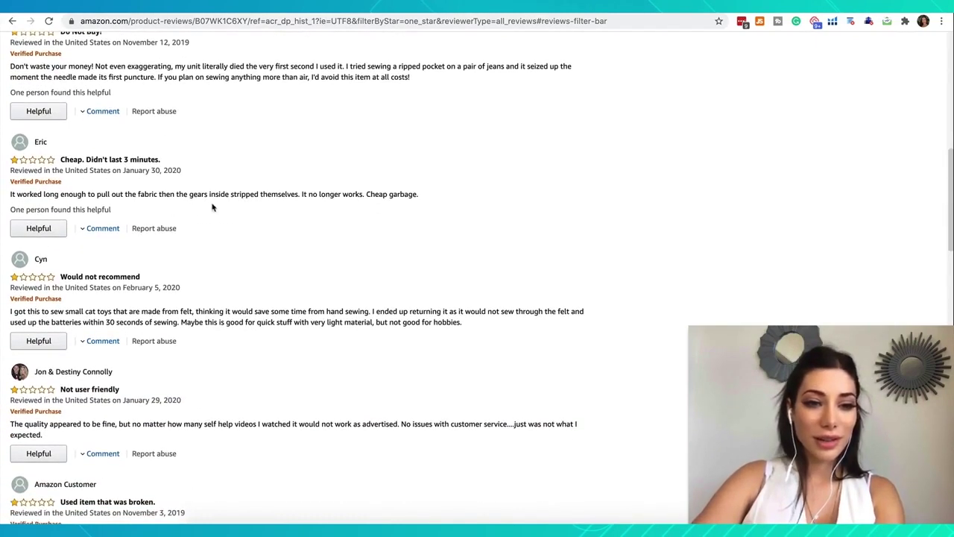
pyautogui.scroll(-1, 283, 196)
pyautogui.scroll(-1, 283, 196)
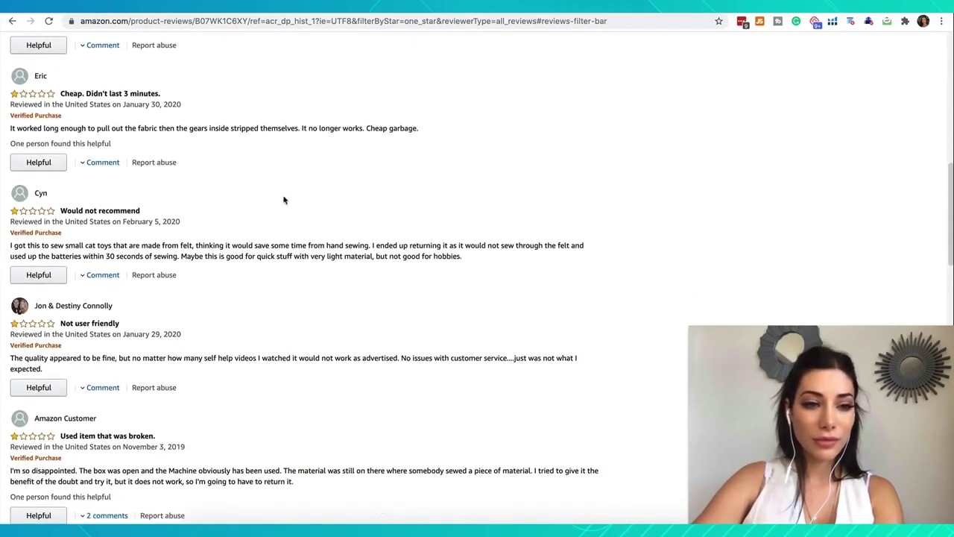
pyautogui.scroll(-1, 218, 256)
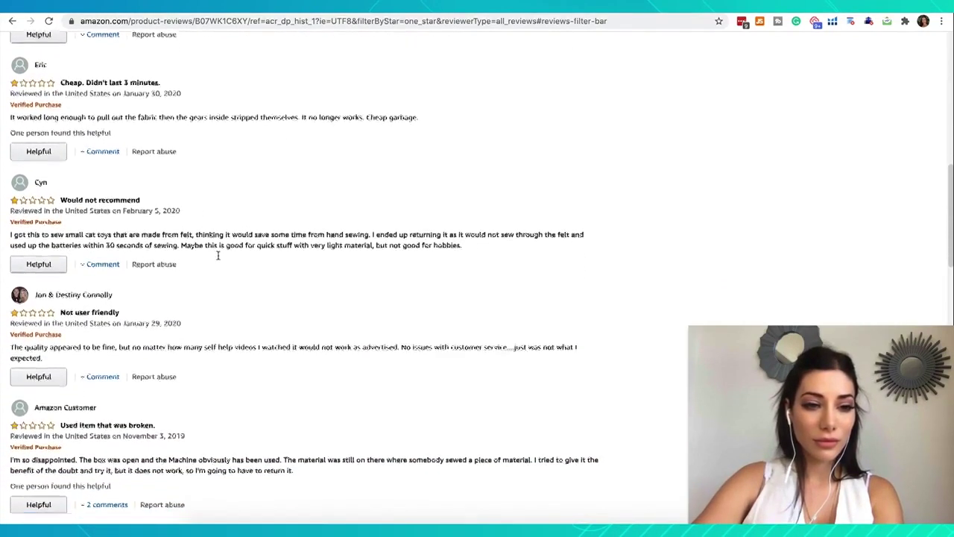
pyautogui.scroll(-1, 281, 244)
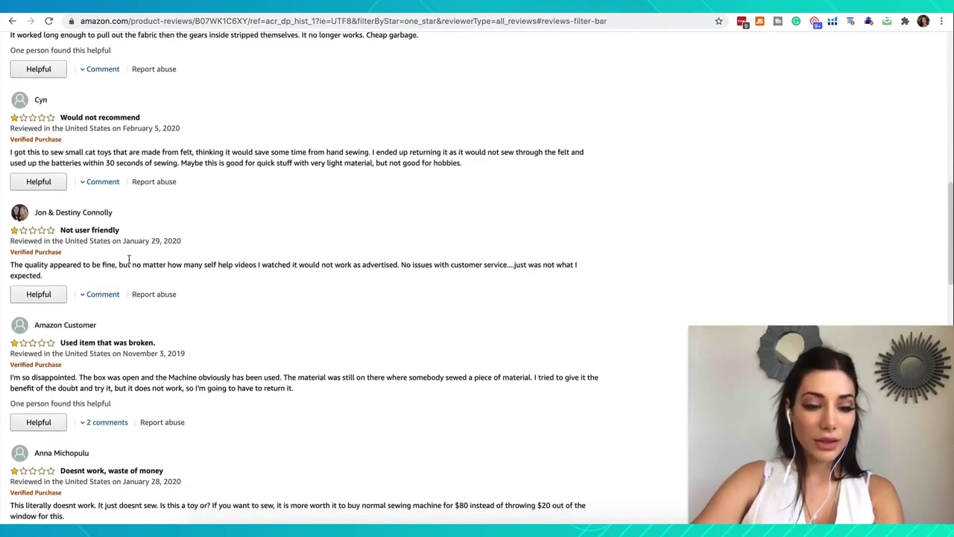
pyautogui.scroll(-2, 305, 277)
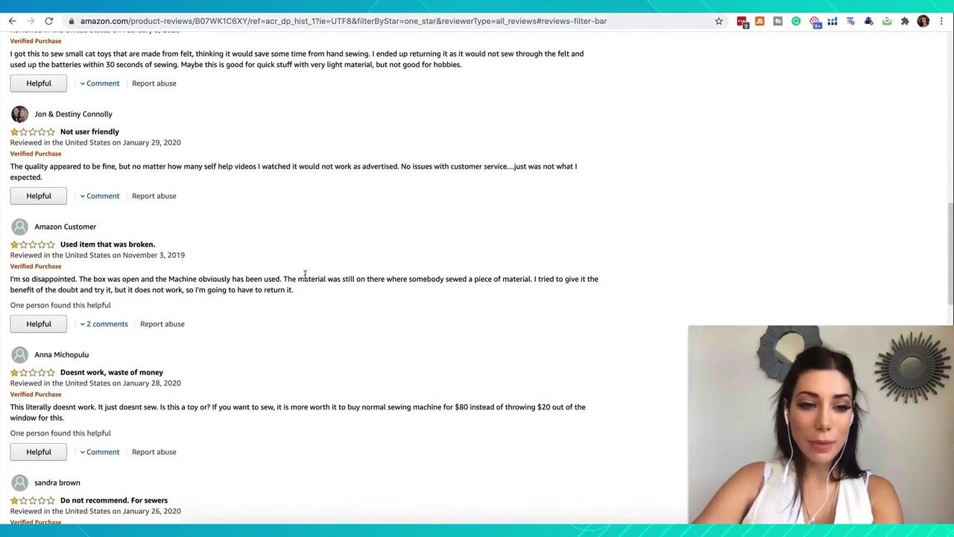
pyautogui.scroll(-3, 244, 292)
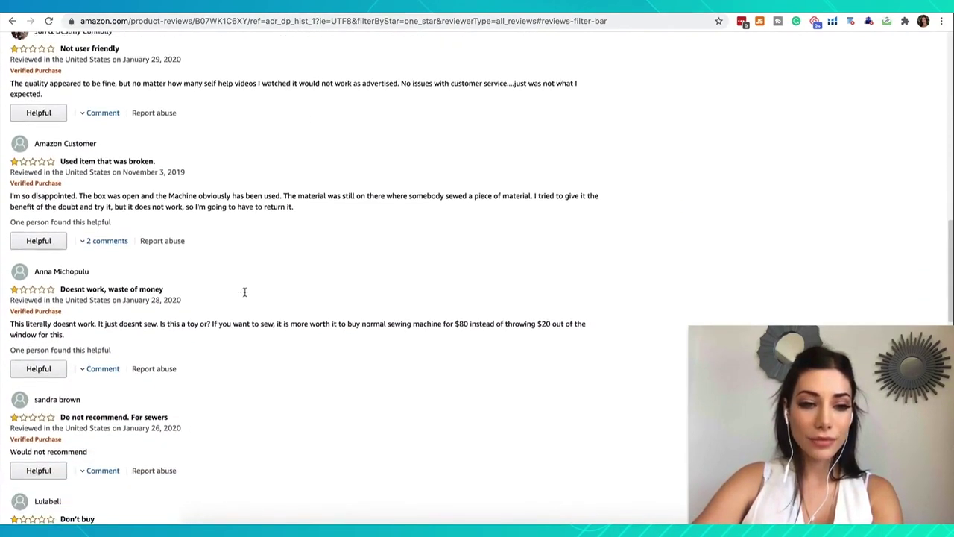
pyautogui.scroll(-3, 245, 295)
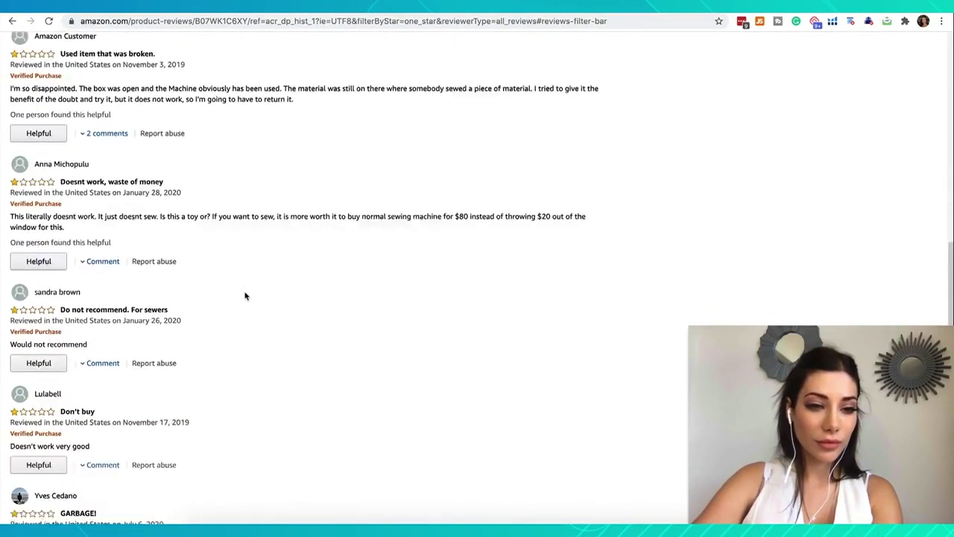
pyautogui.scroll(1, 245, 295)
pyautogui.scroll(10, 245, 296)
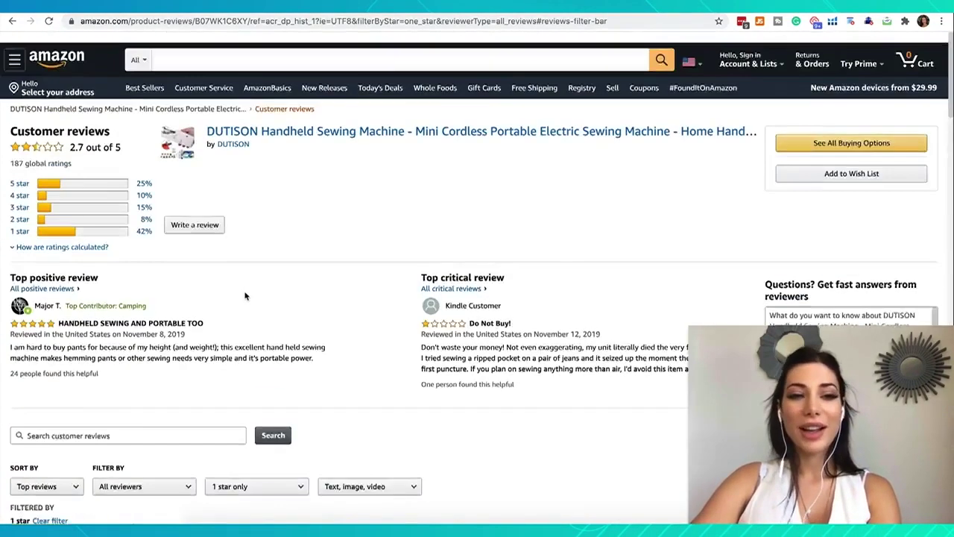
pyautogui.scroll(-2, 245, 298)
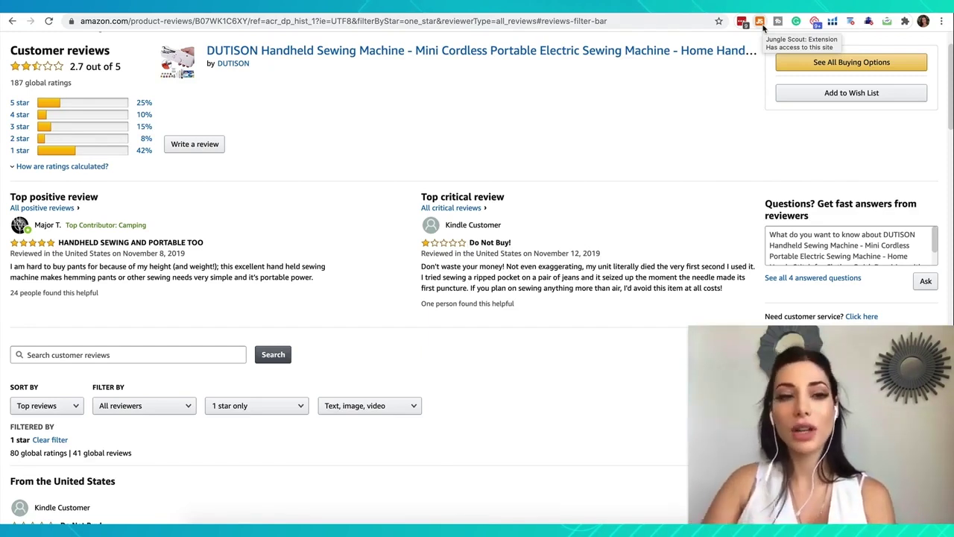
pyautogui.scroll(2, 380, 173)
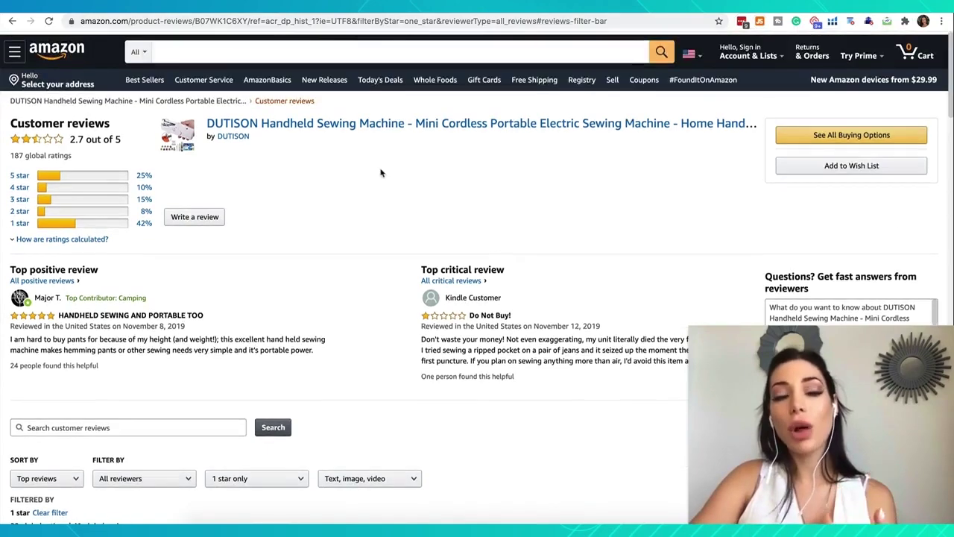